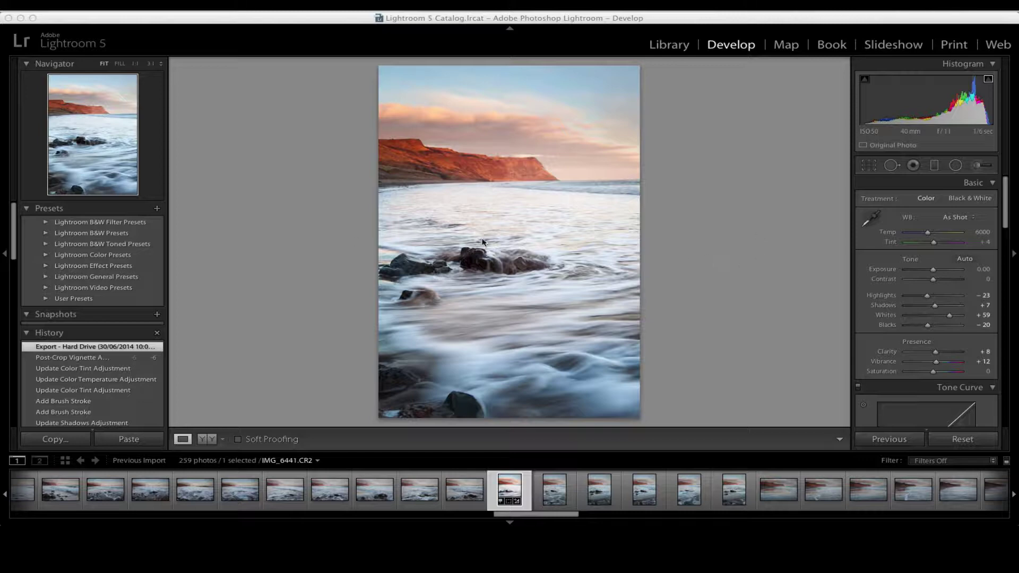
Step: Create a virtual copy of IMG_6441.CR2 from its full-size view in the Library module
click(669, 47)
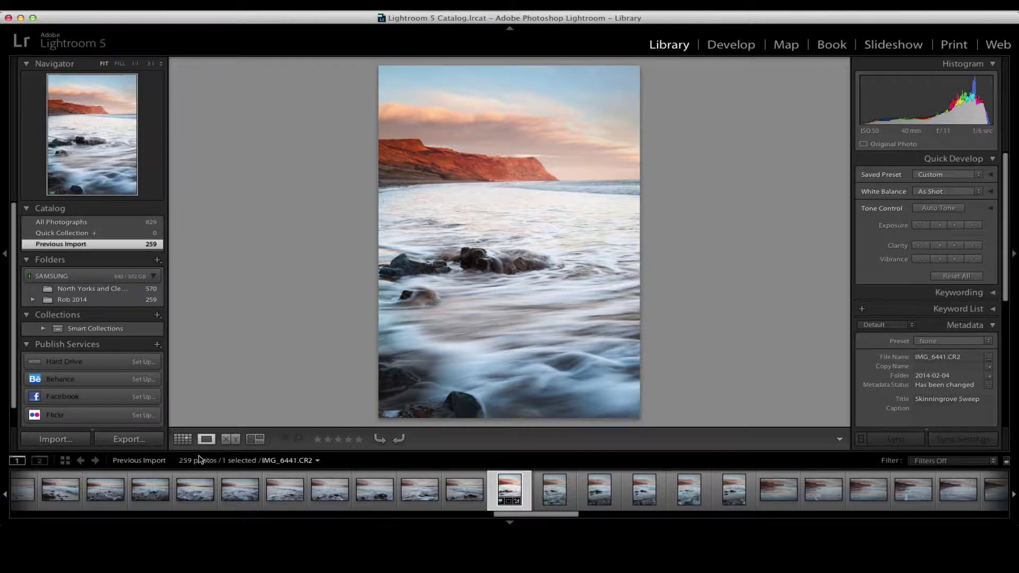
click(182, 439)
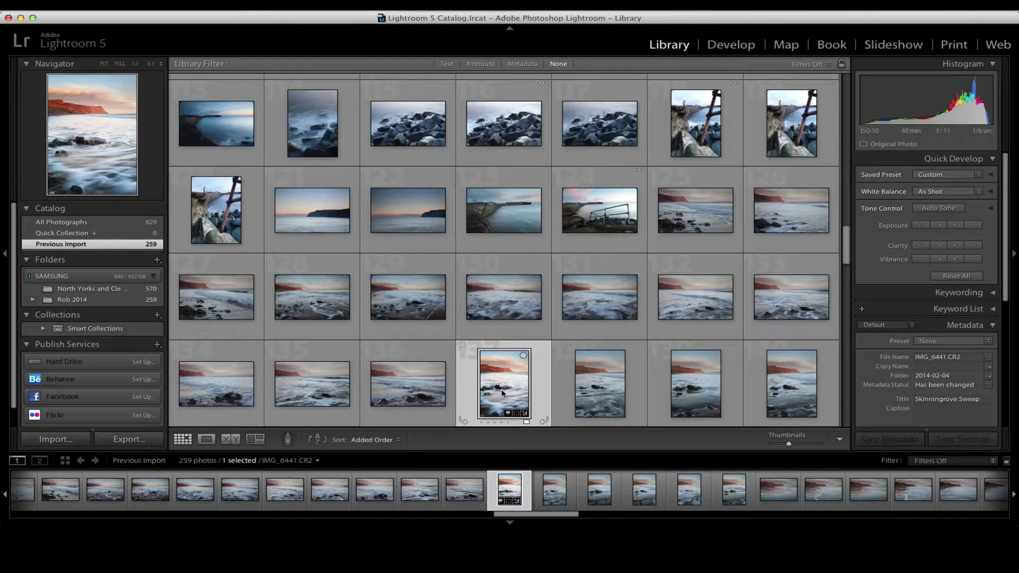
mouse_move(502, 393)
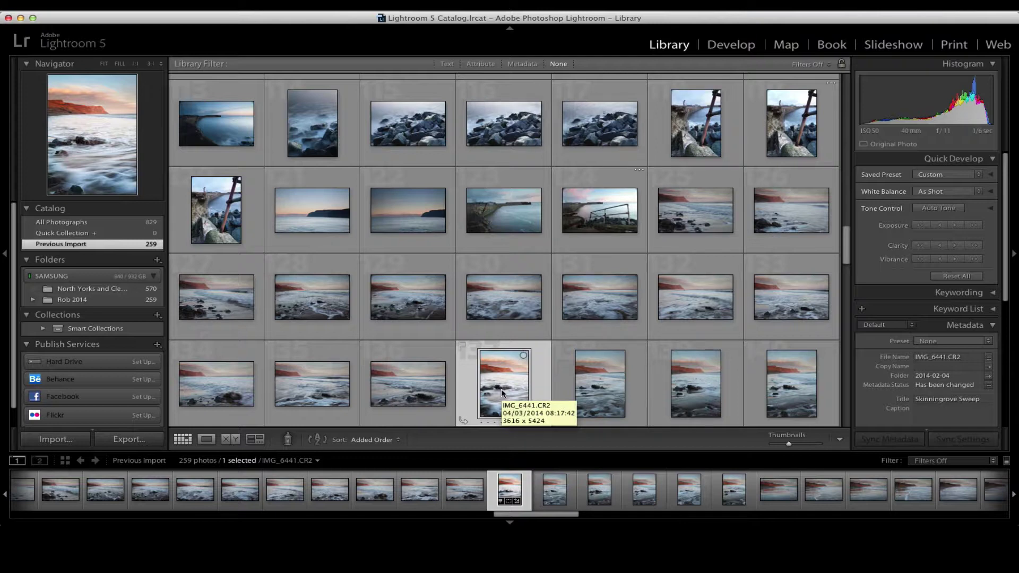
double_click(503, 393)
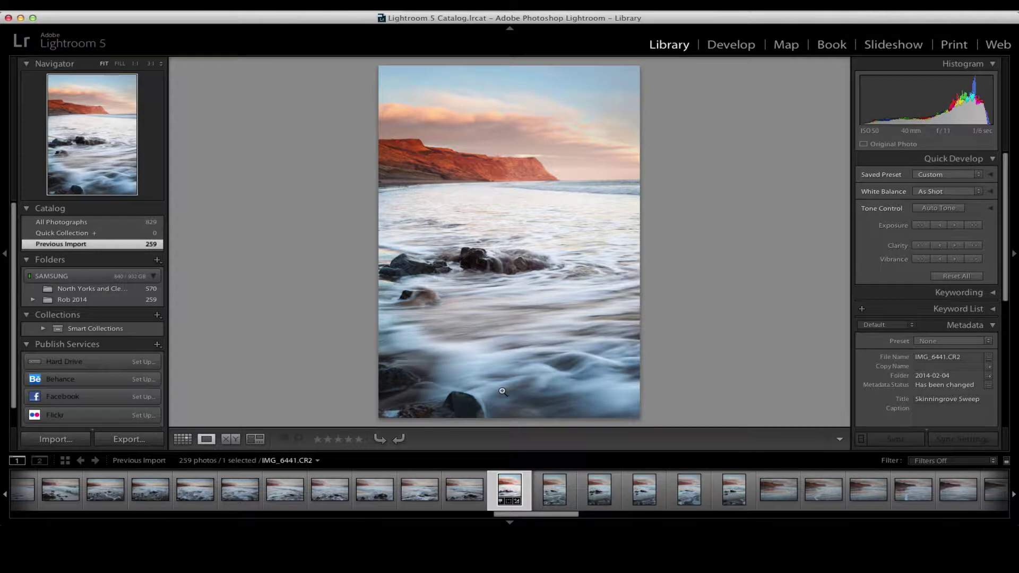
right_click(560, 305)
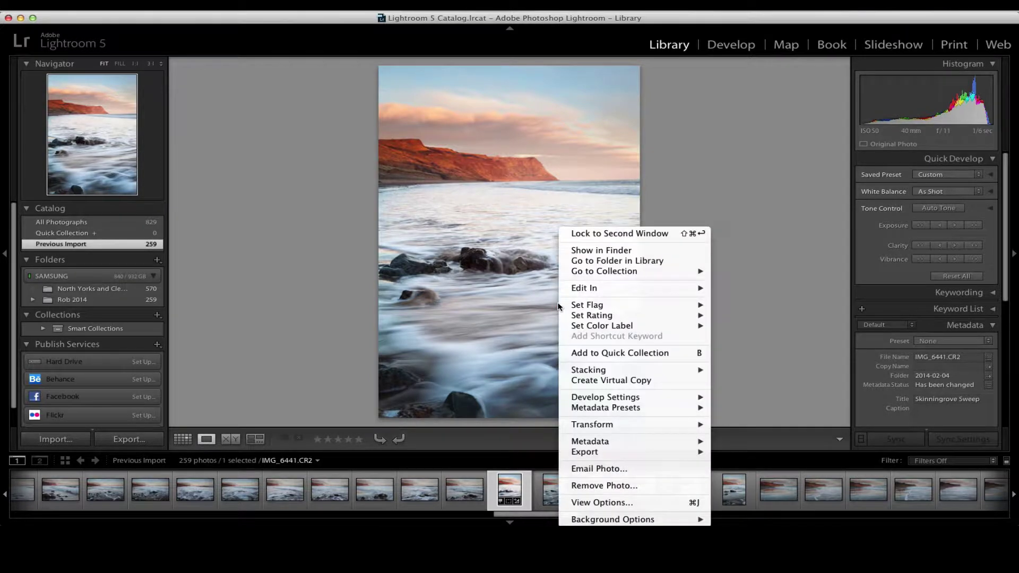
click(616, 381)
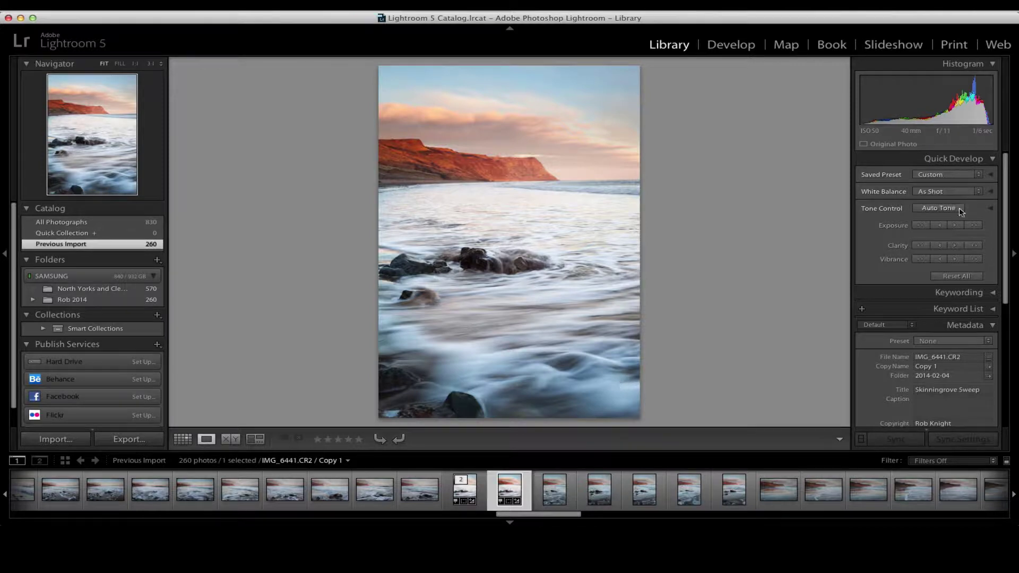
Step: Send the virtual copy from the Develop module to Color Efex Pro 4 as a copy with Lightroom adjustments
click(735, 47)
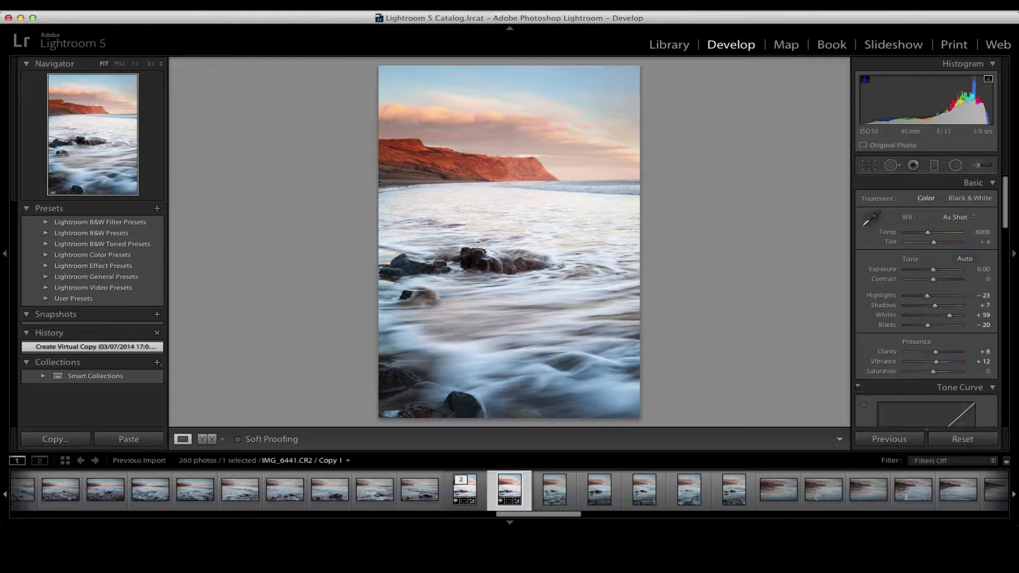
click(198, 8)
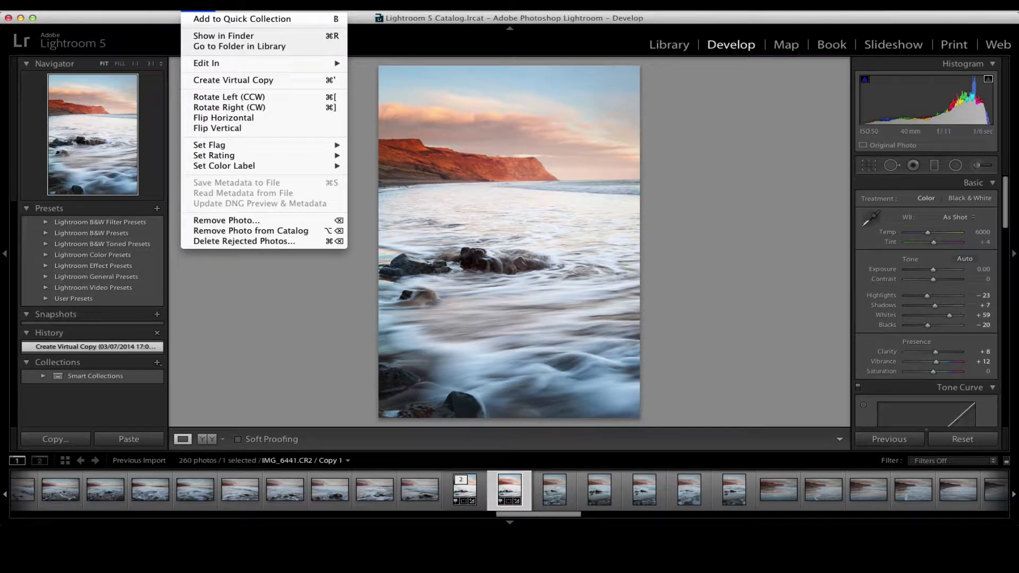
mouse_move(300, 68)
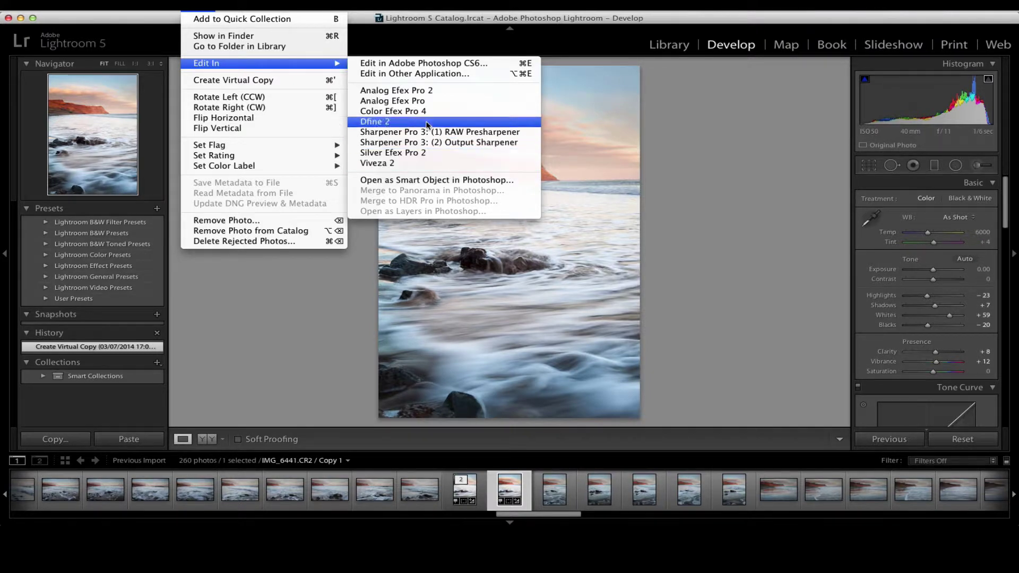
click(407, 110)
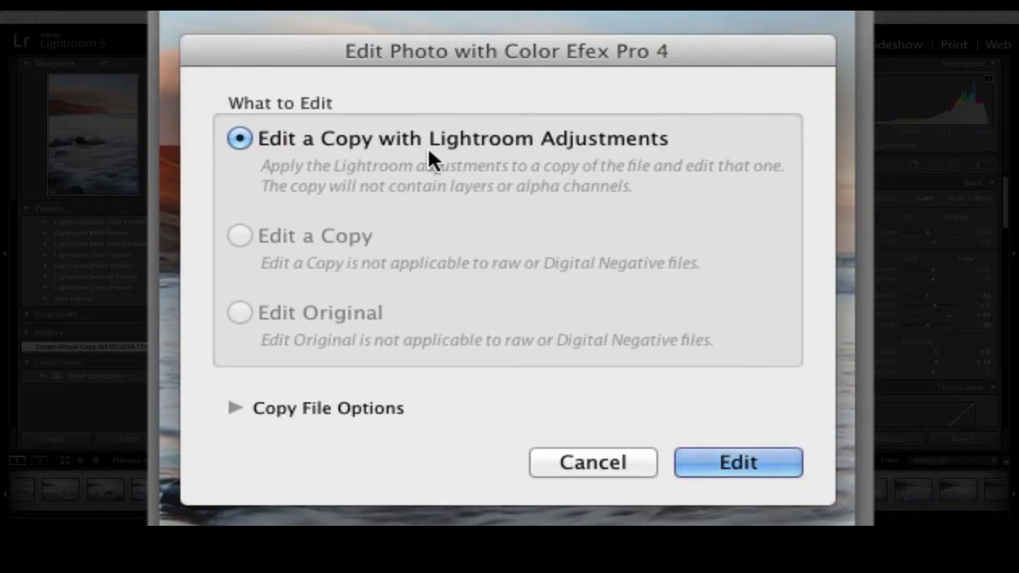
click(600, 256)
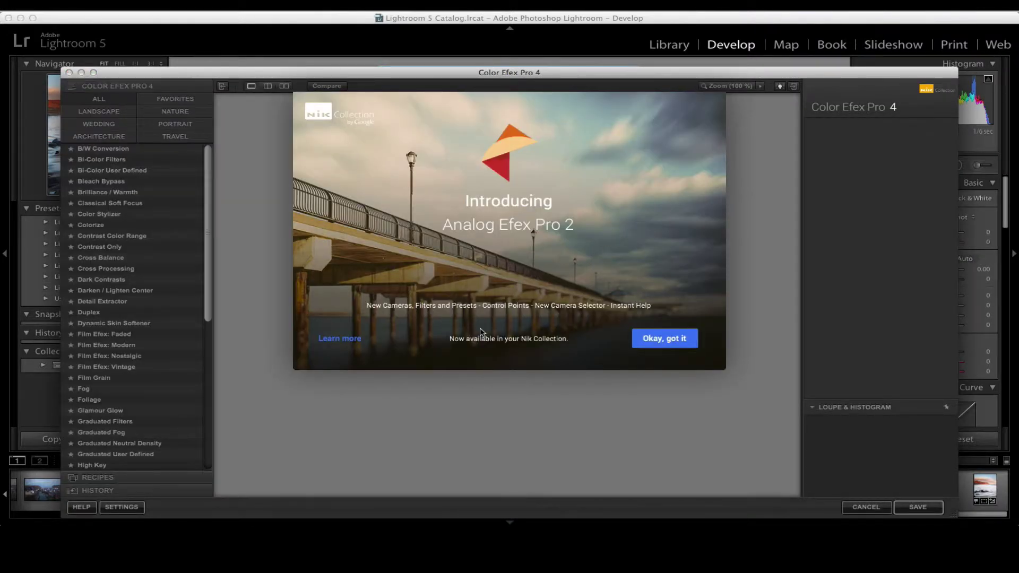
Step: Dismiss the Analog Efex Pro 2 introduction and maximize the Color Efex Pro 4 window with a narrower filter list
click(665, 339)
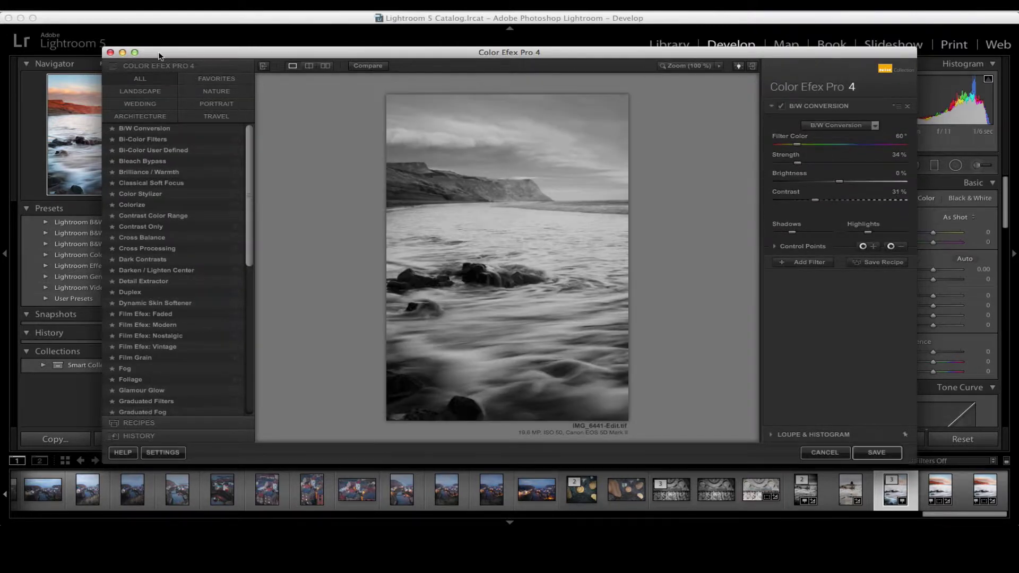
click(135, 53)
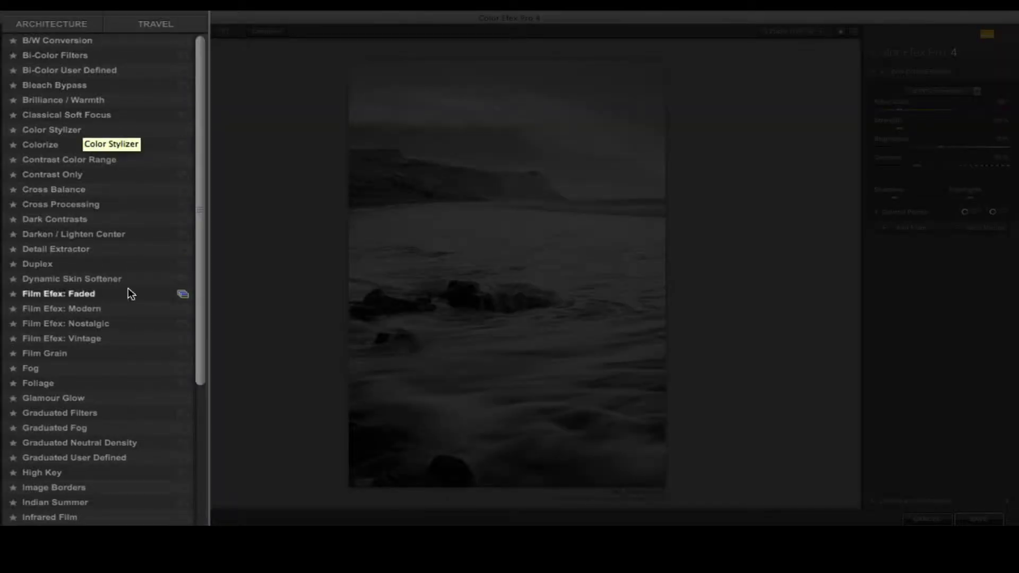
drag(202, 149, 160, 153)
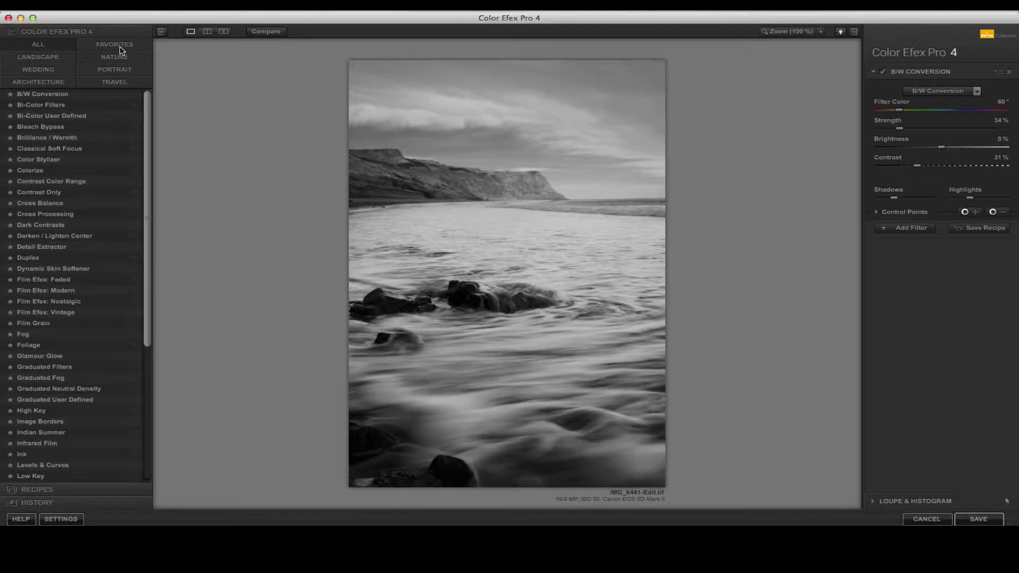
Step: Examine the filters offered in the Landscape, Nature, Wedding, Portrait, Architecture and Travel categories and in the complete filter list
click(53, 60)
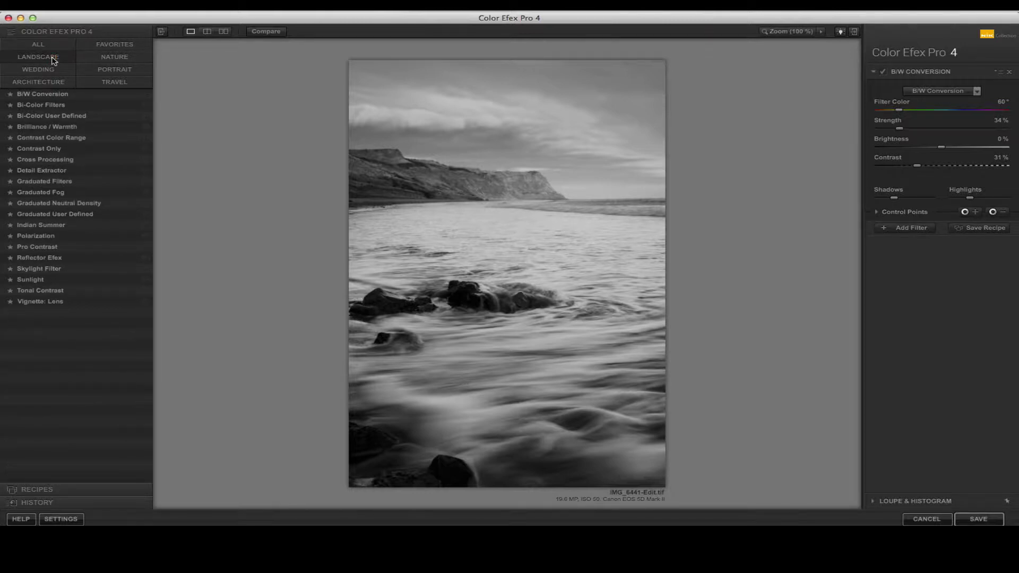
click(120, 62)
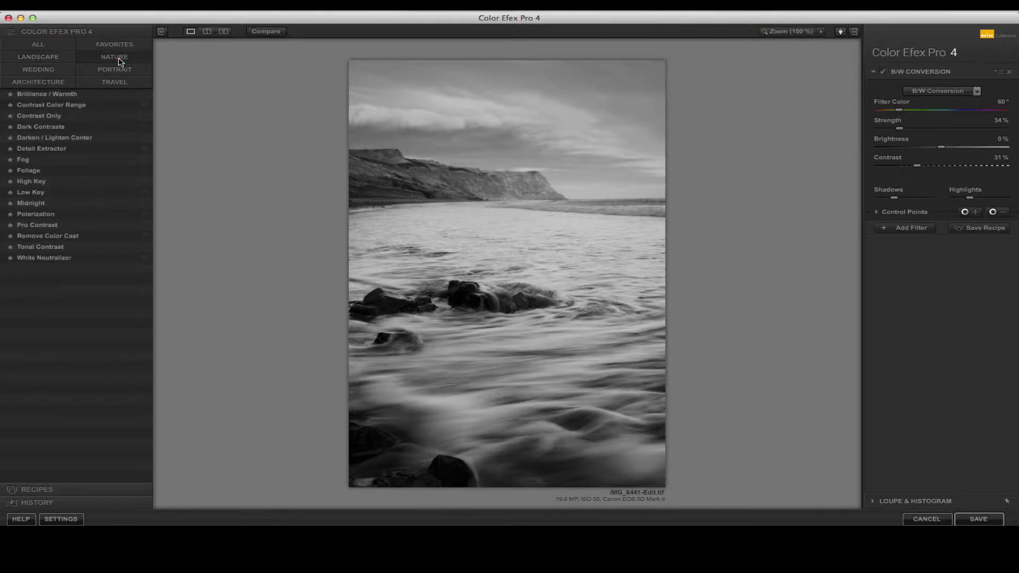
click(54, 71)
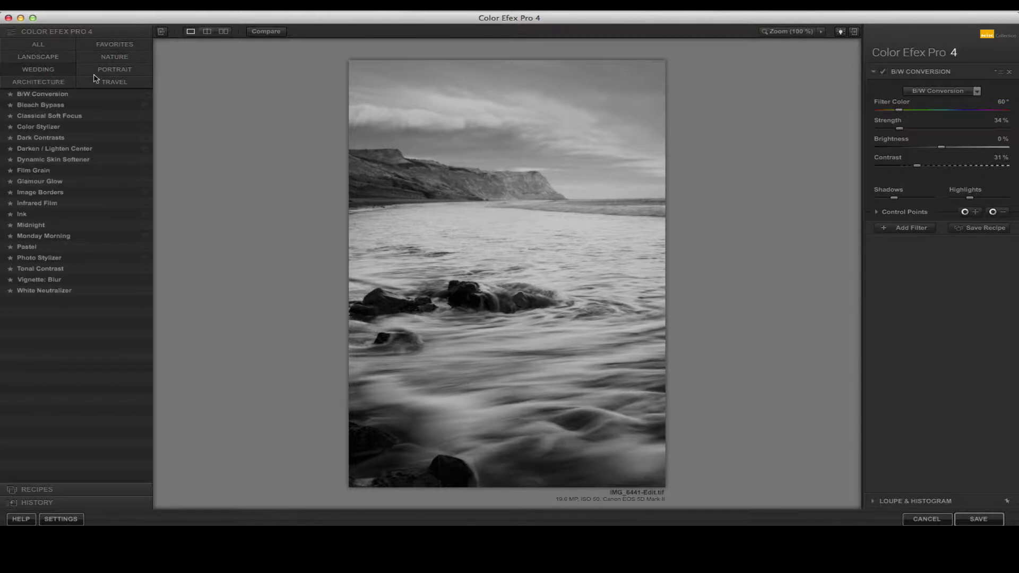
click(115, 72)
click(59, 83)
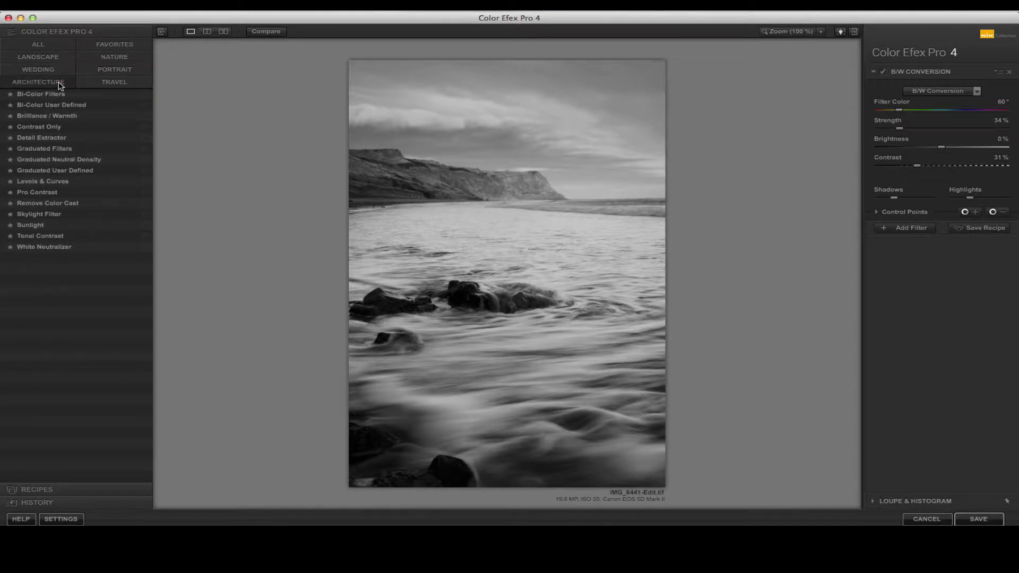
click(110, 85)
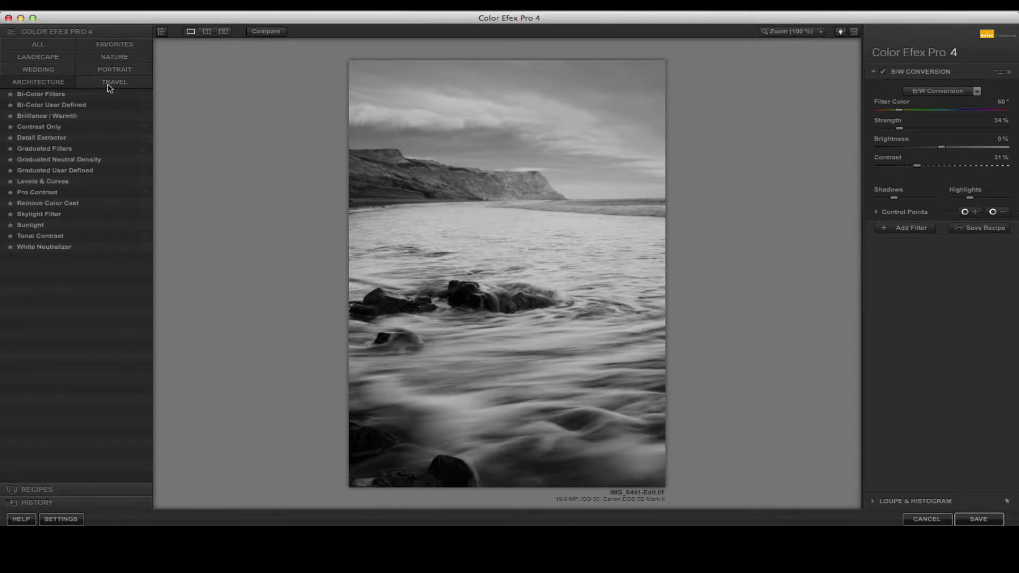
click(43, 47)
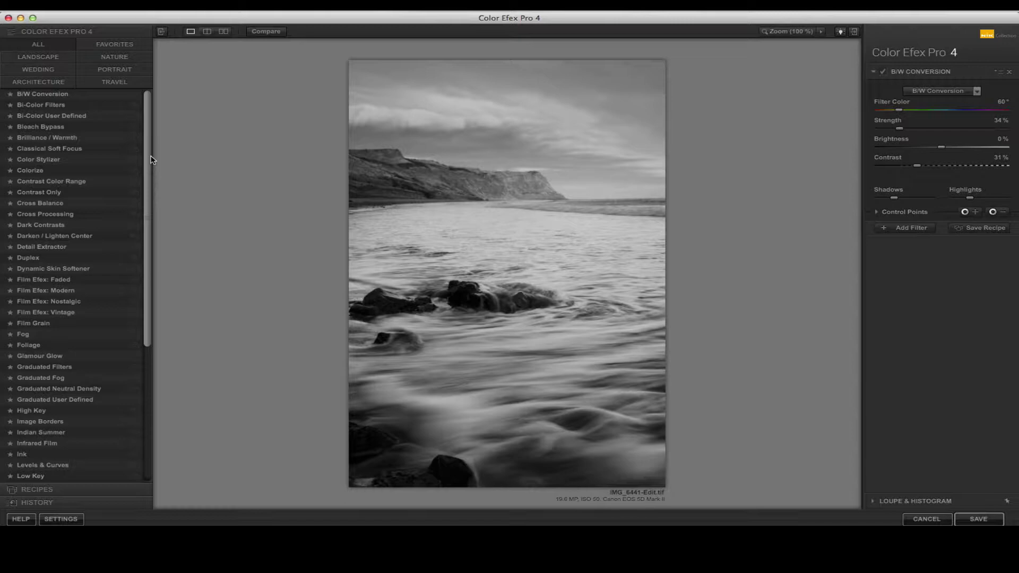
drag(150, 165, 150, 303)
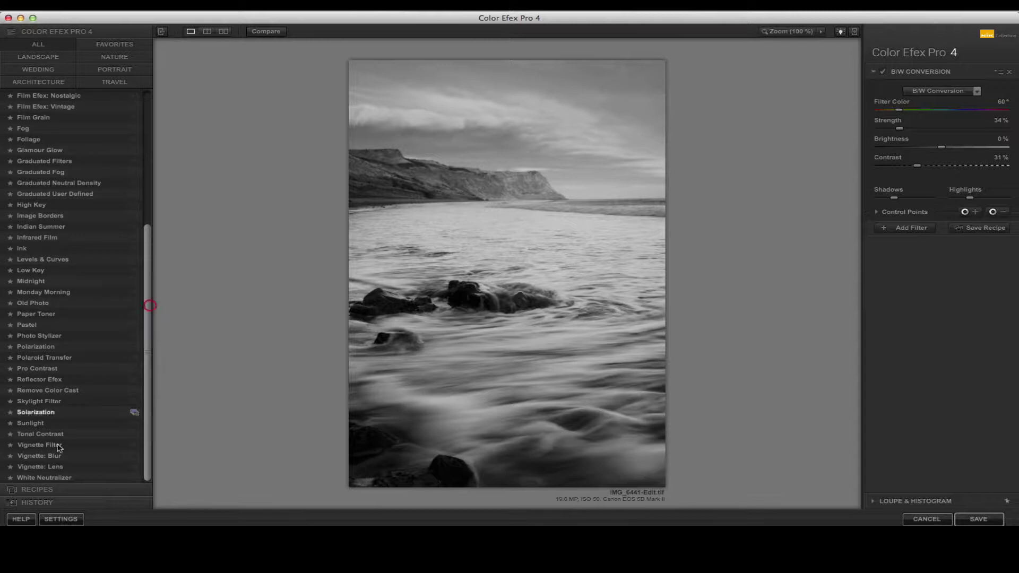
Step: Apply the Soft Landscape recipe in place of the current filter and expand its Graduated Neutral Density settings
click(31, 492)
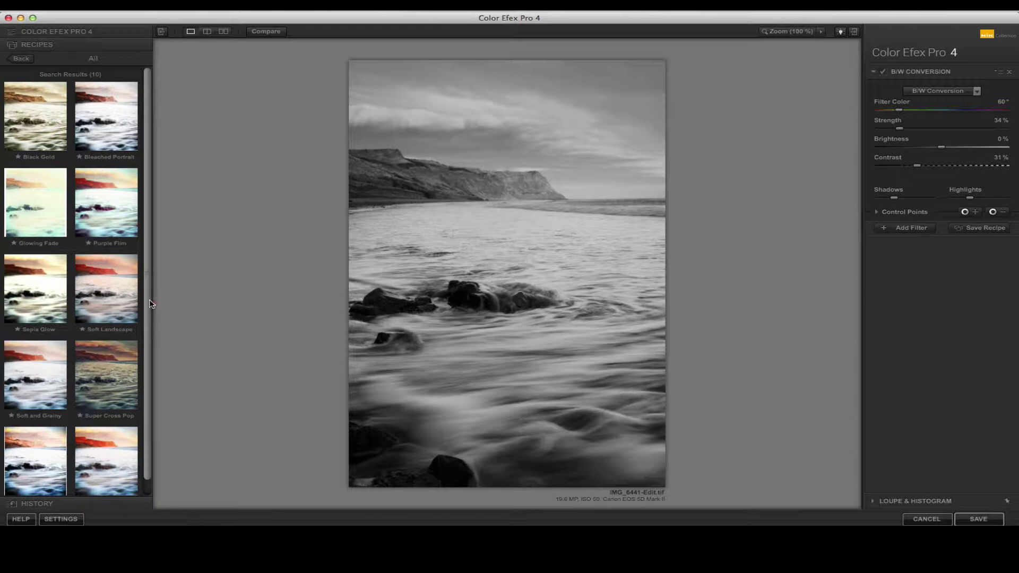
drag(148, 307, 144, 361)
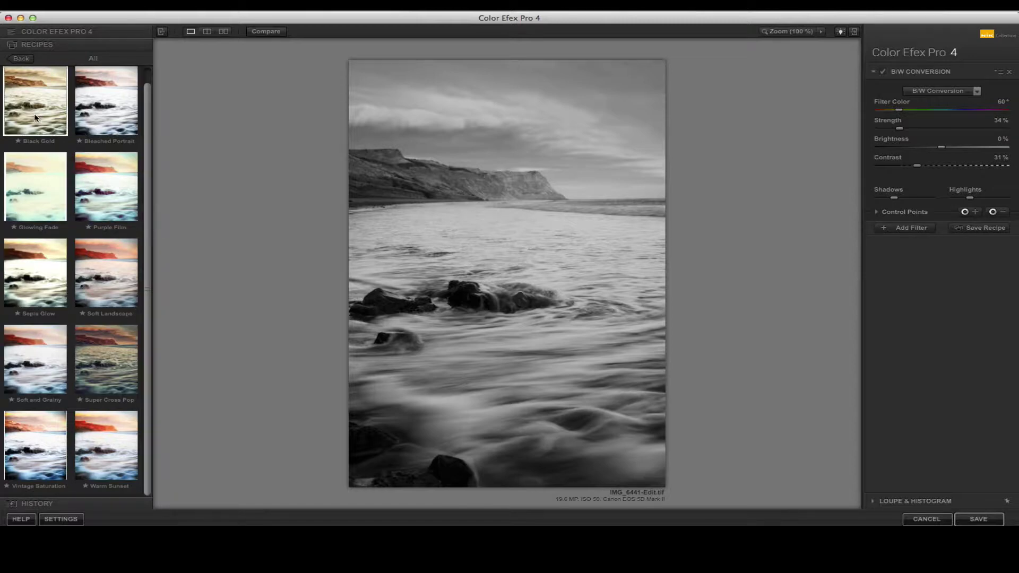
click(119, 290)
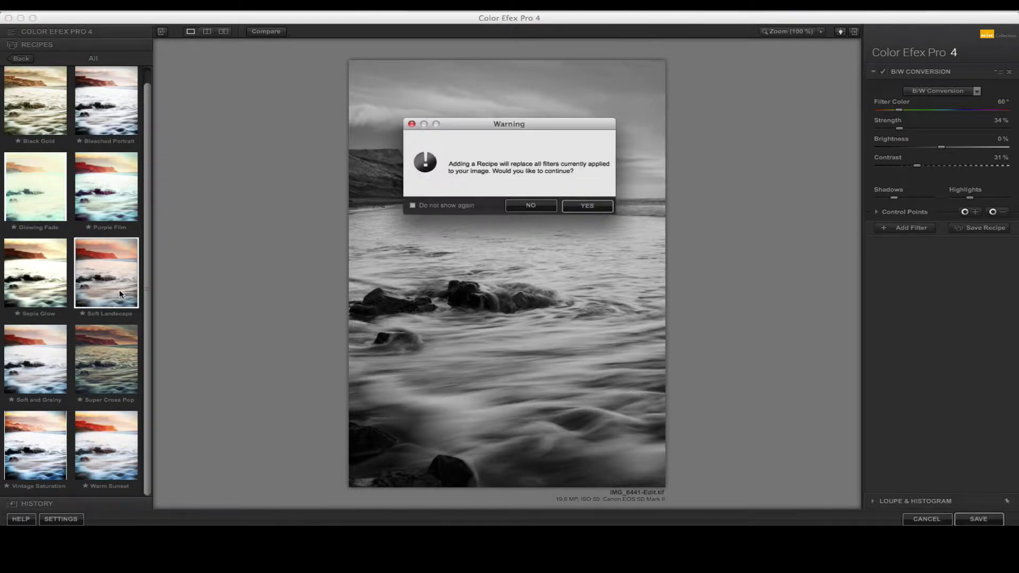
click(585, 207)
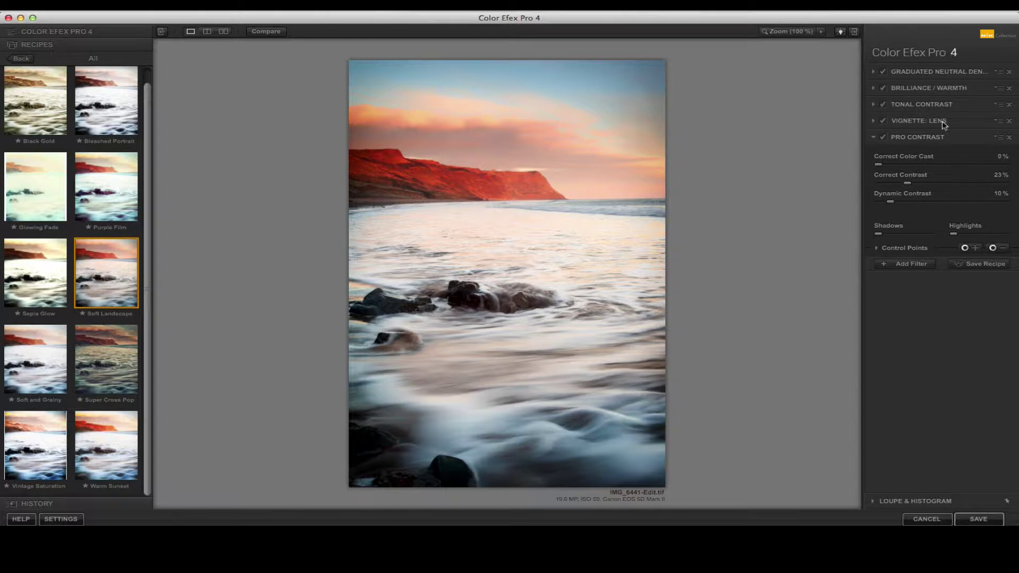
click(874, 73)
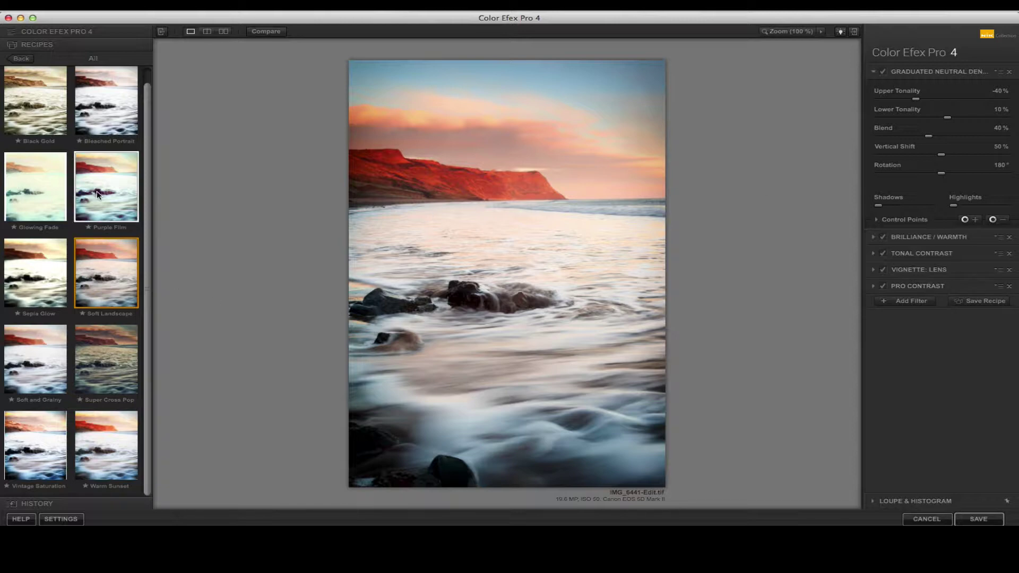
Step: Replace the current filters with the Black Gold recipe and stop the replacement warning from showing again
click(45, 116)
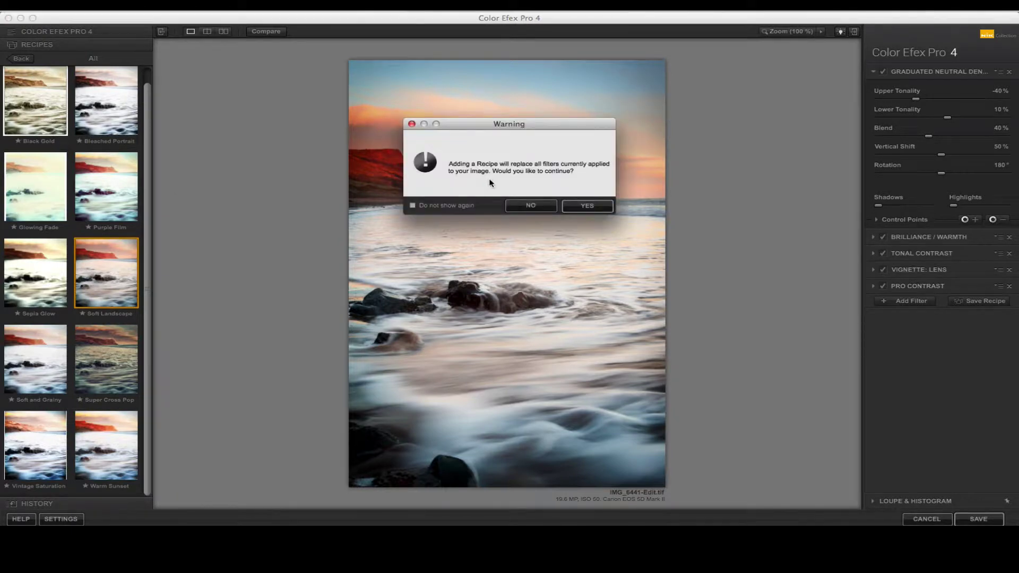
click(413, 205)
click(583, 206)
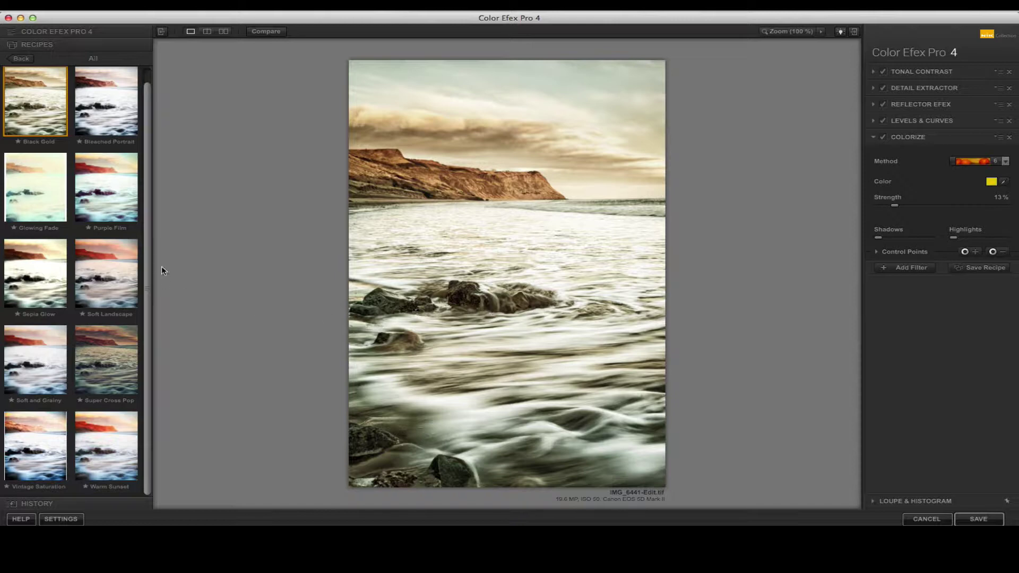
Step: Apply the Vintage Saturation recipe to the photo
scroll(148, 239, up, 1)
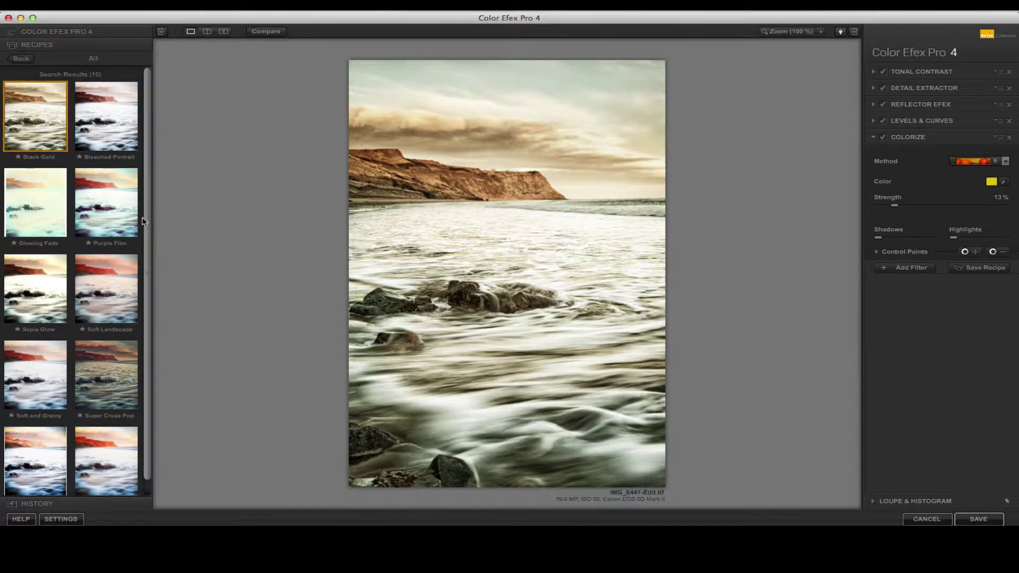
scroll(149, 223, down, 1)
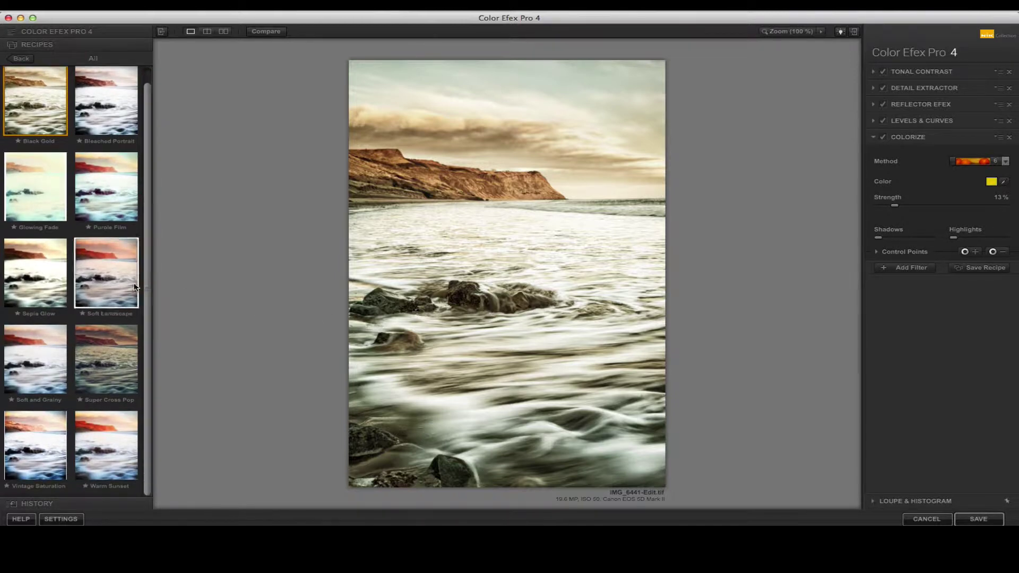
click(35, 446)
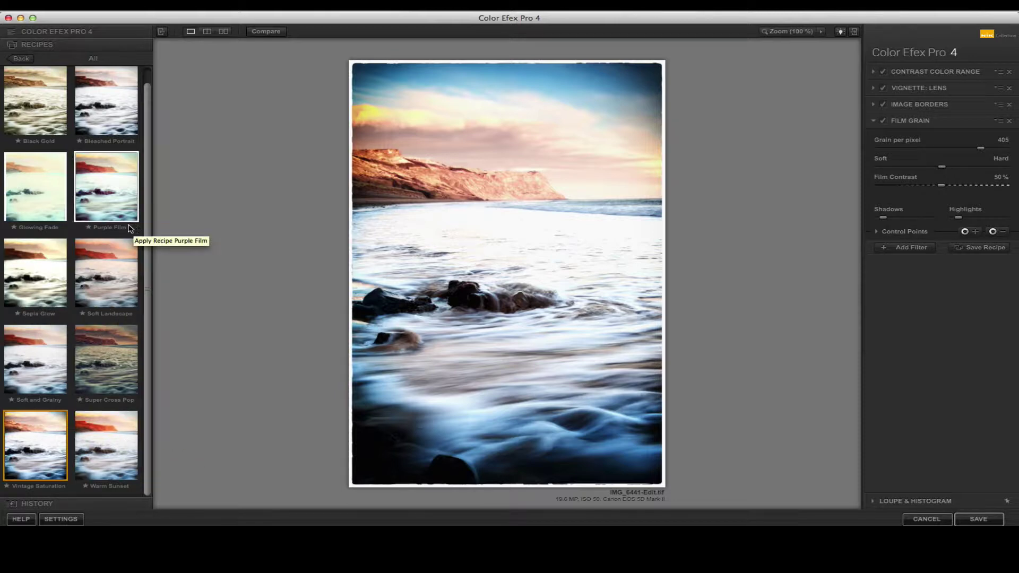
Step: Reapply the Black Gold recipe and expand its Tonal Contrast and Detail Extractor settings in turn
scroll(147, 232, up, 2)
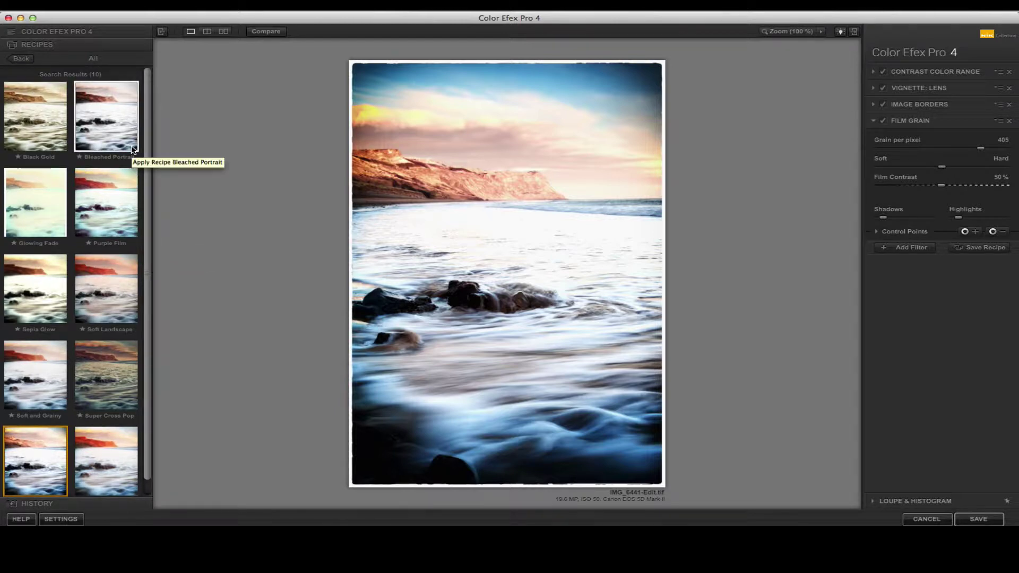
click(39, 140)
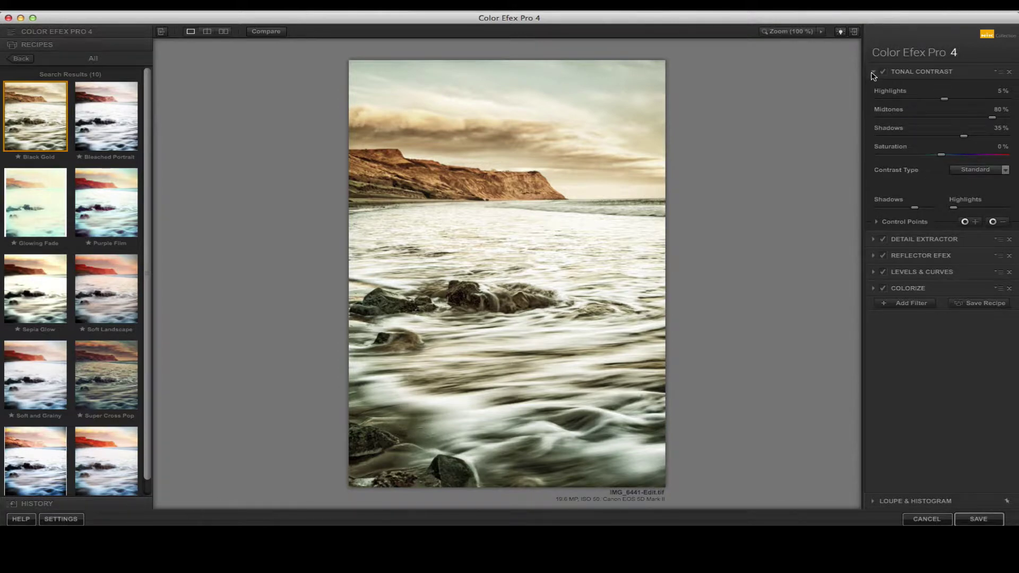
click(875, 240)
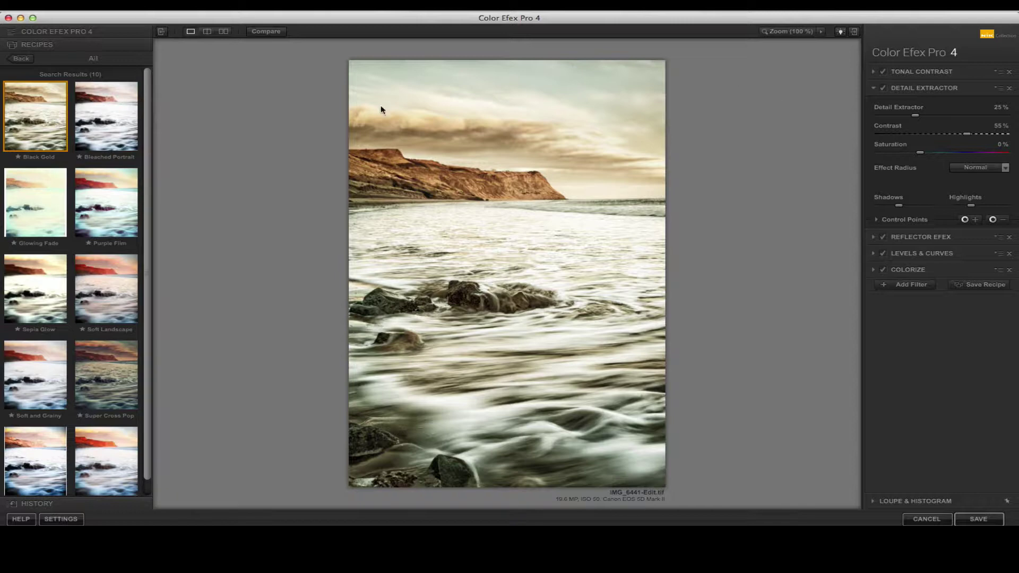
click(31, 63)
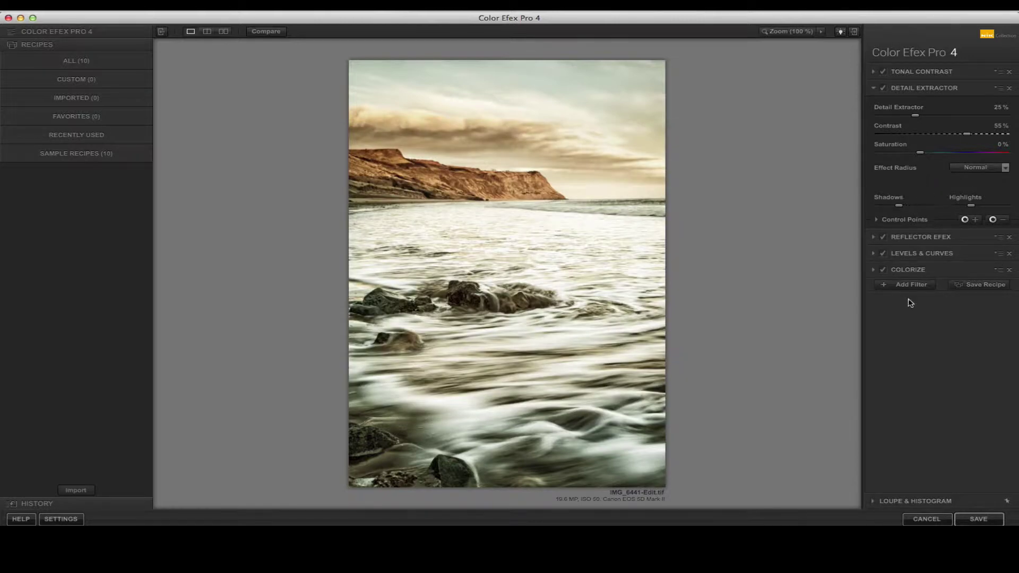
Step: Return to the full filter list and try Film Efex: Nostalgic and Cross Balance in place of the Detail Extractor filter
click(988, 286)
click(26, 33)
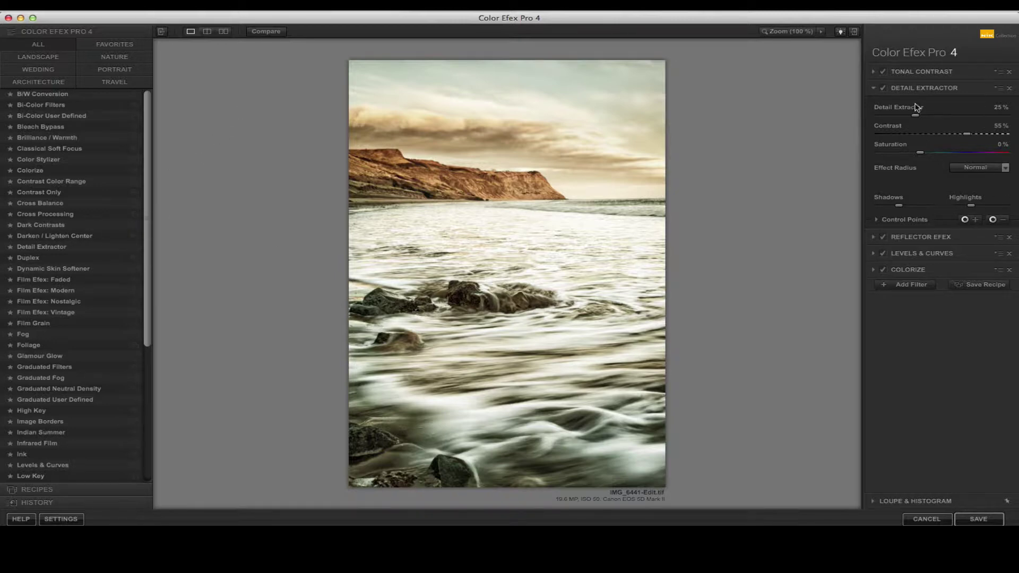
click(57, 306)
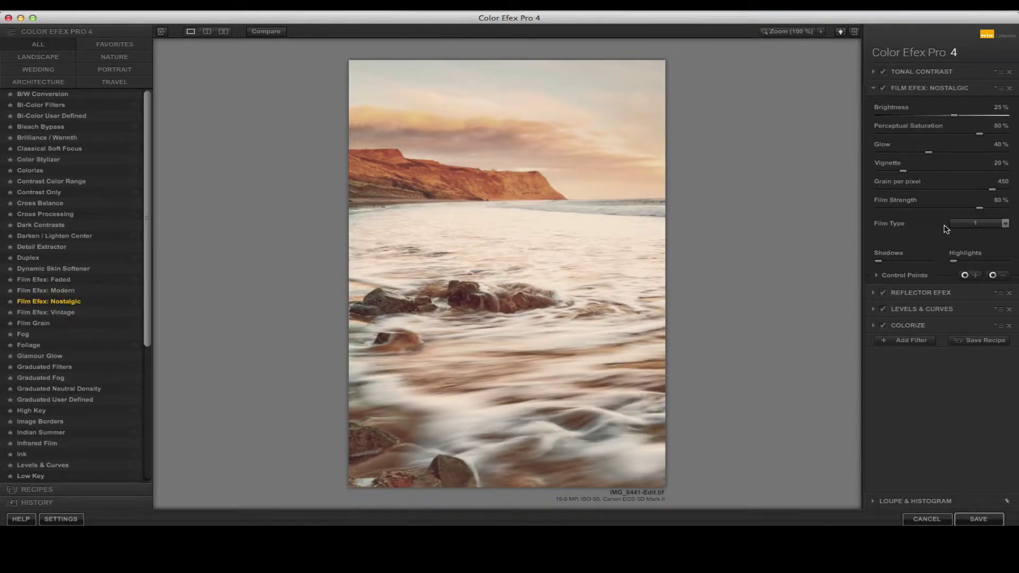
click(76, 203)
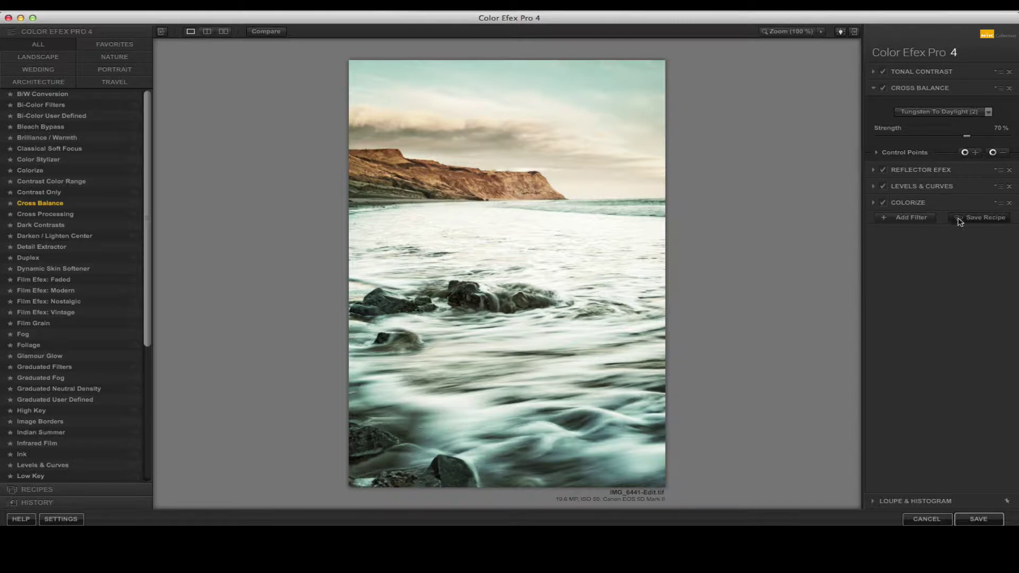
Step: Remove the Colorize, Levels & Curves, Reflector Efex, Cross Balance and Tonal Contrast filters from the photo
click(1010, 204)
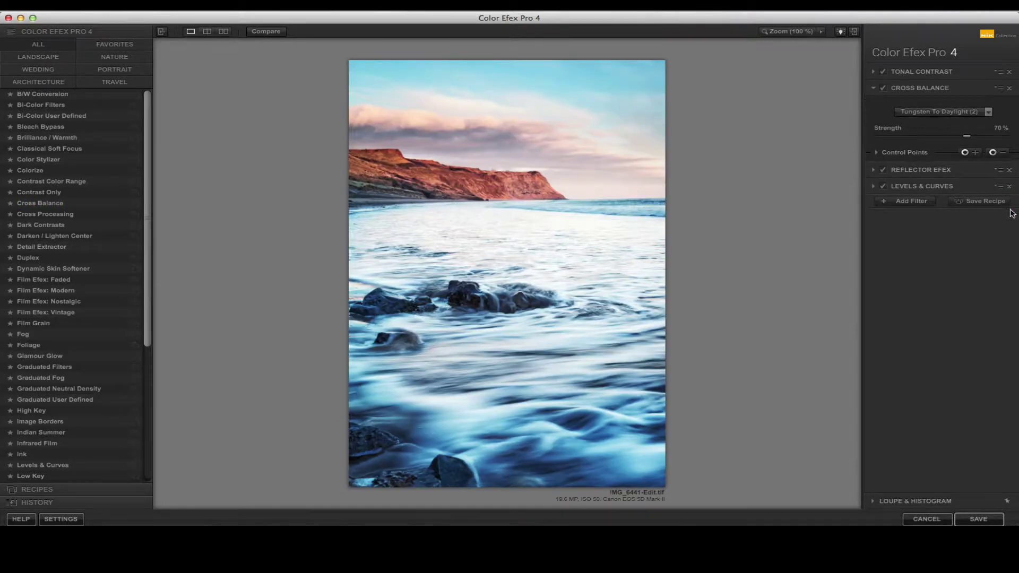
click(1010, 187)
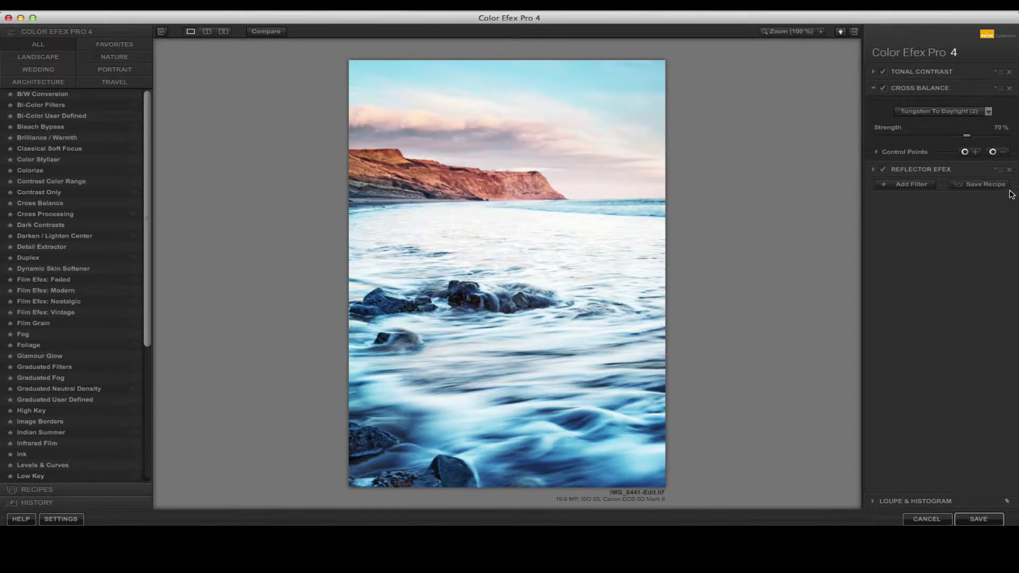
click(1009, 171)
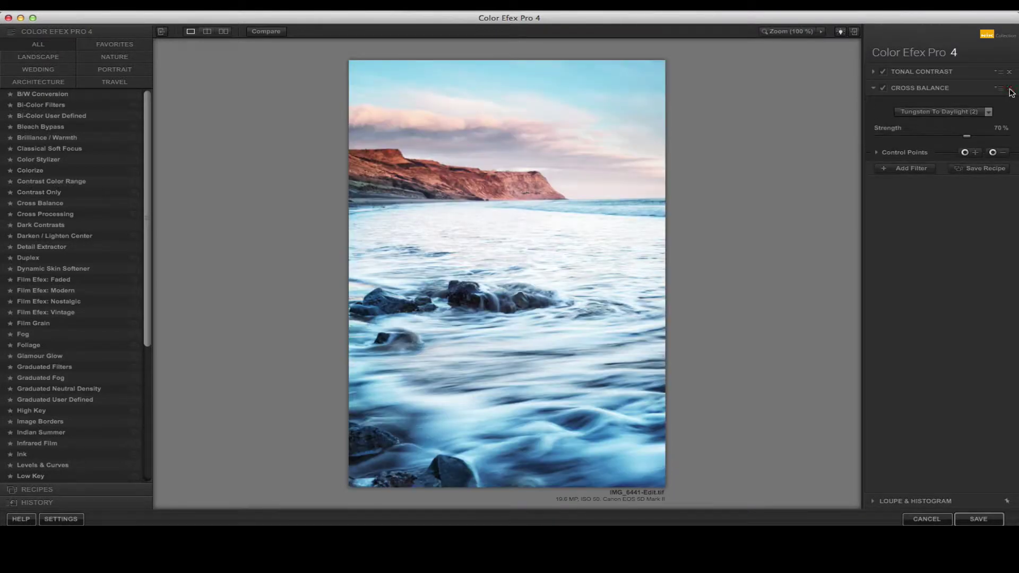
click(1010, 88)
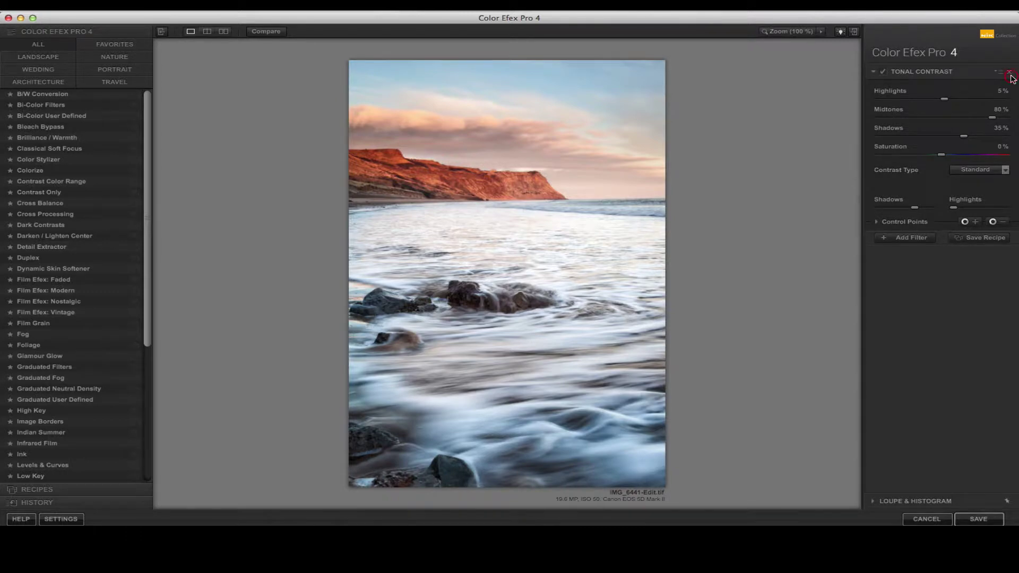
click(1010, 72)
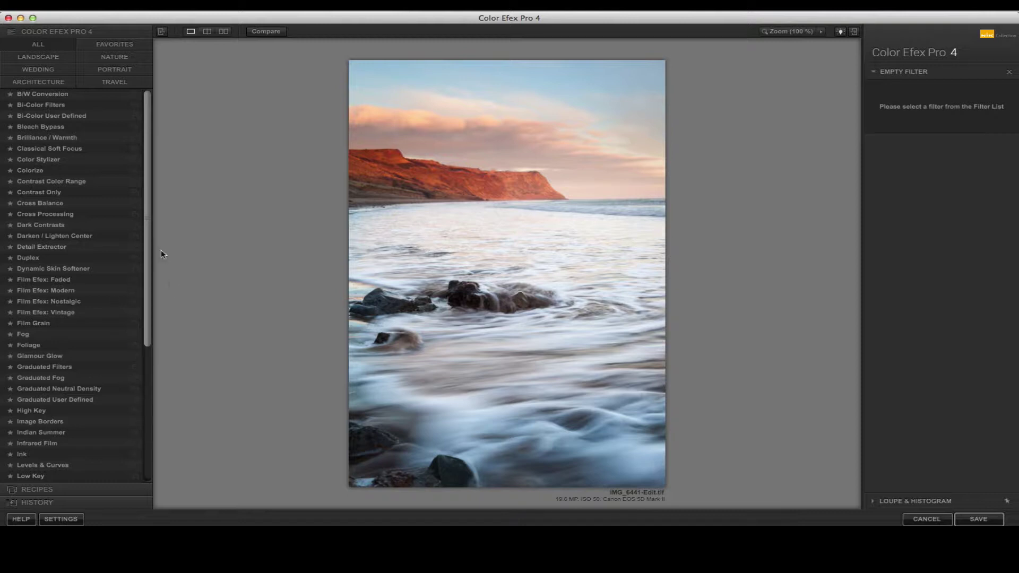
Step: Try the Pro Contrast filter with Correct Color Cast 43%, Correct Contrast 13% and Dynamic Contrast 57%
drag(149, 244, 142, 427)
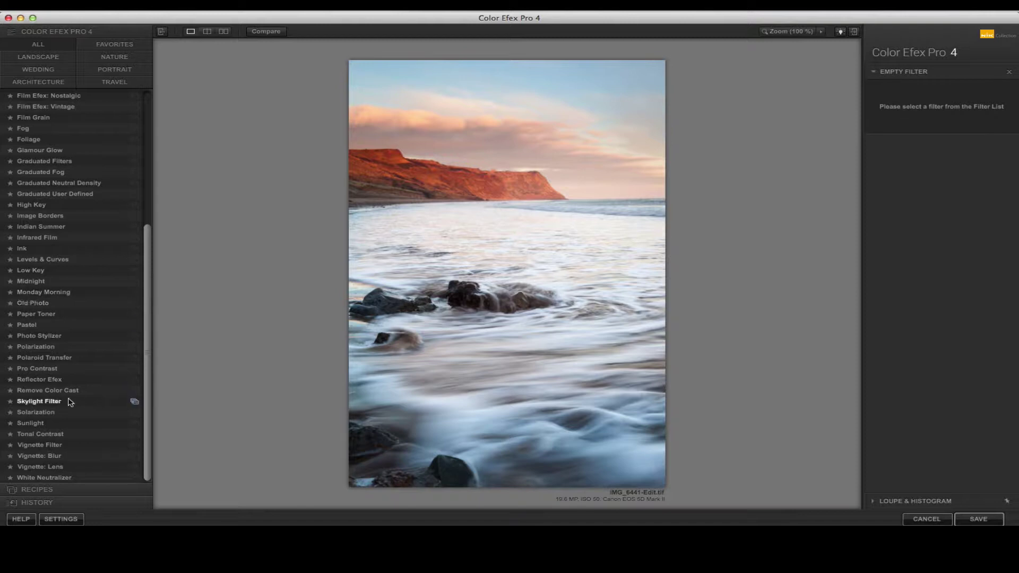
click(32, 369)
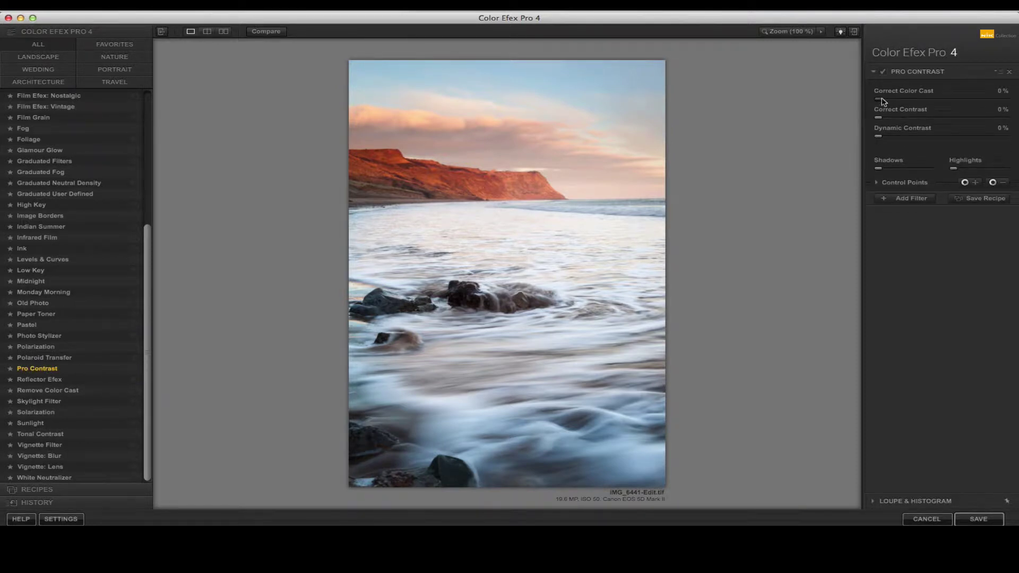
drag(879, 100, 943, 107)
drag(879, 126, 953, 151)
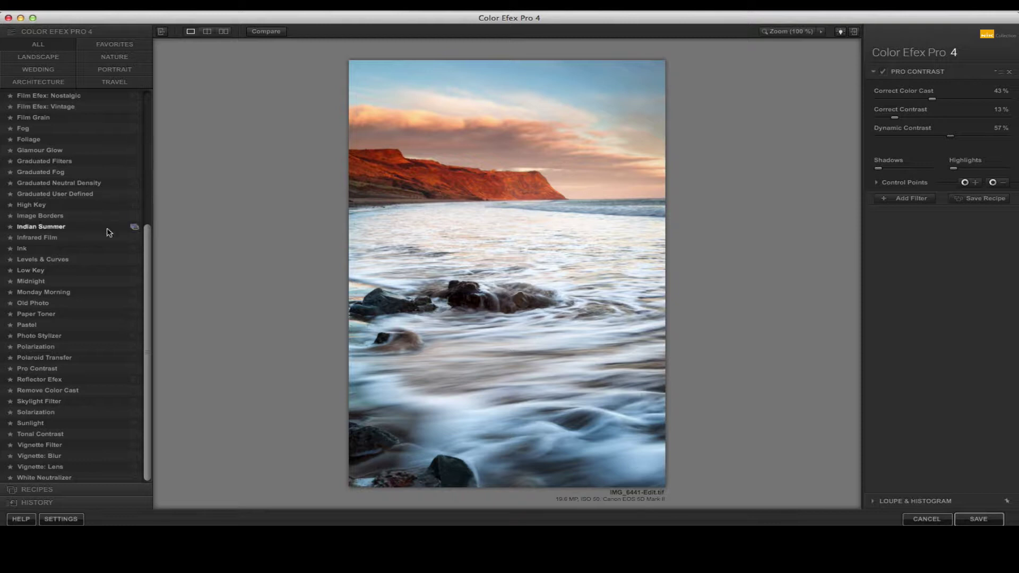
Step: Try the Film Efex: Vintage filter, previewing its film types up to 28 and choosing type 2
drag(148, 244, 144, 161)
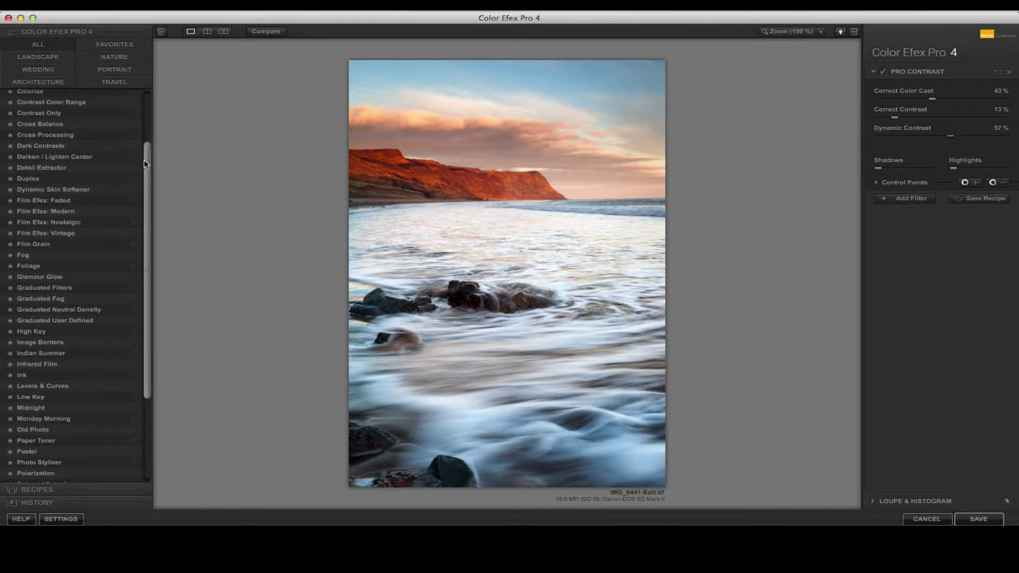
click(64, 235)
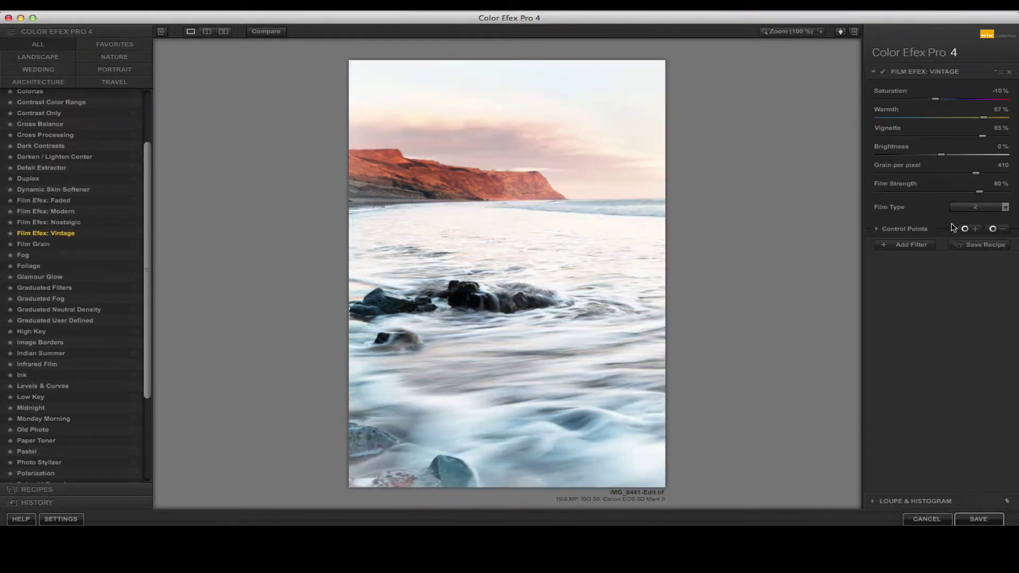
click(1006, 208)
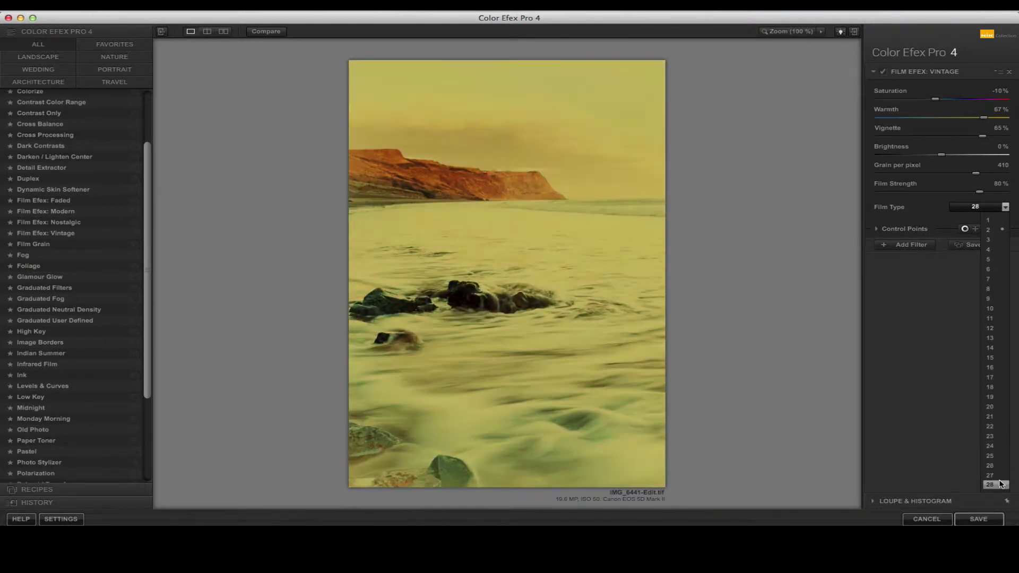
click(988, 230)
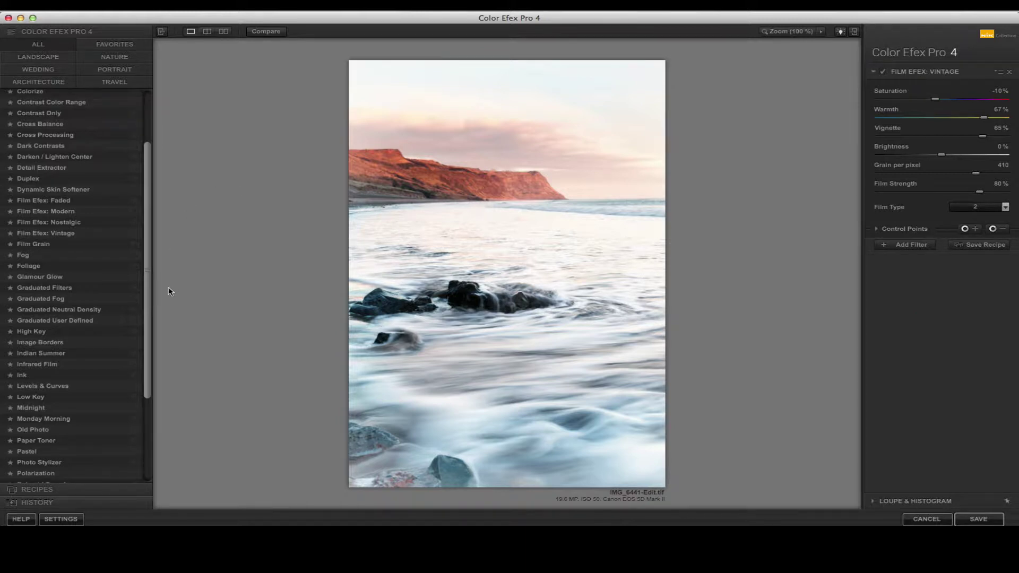
Step: Apply the Pro Contrast filter with Correct Color Cast 27%, Correct Contrast 38% and Dynamic Contrast 62%
drag(147, 322, 152, 440)
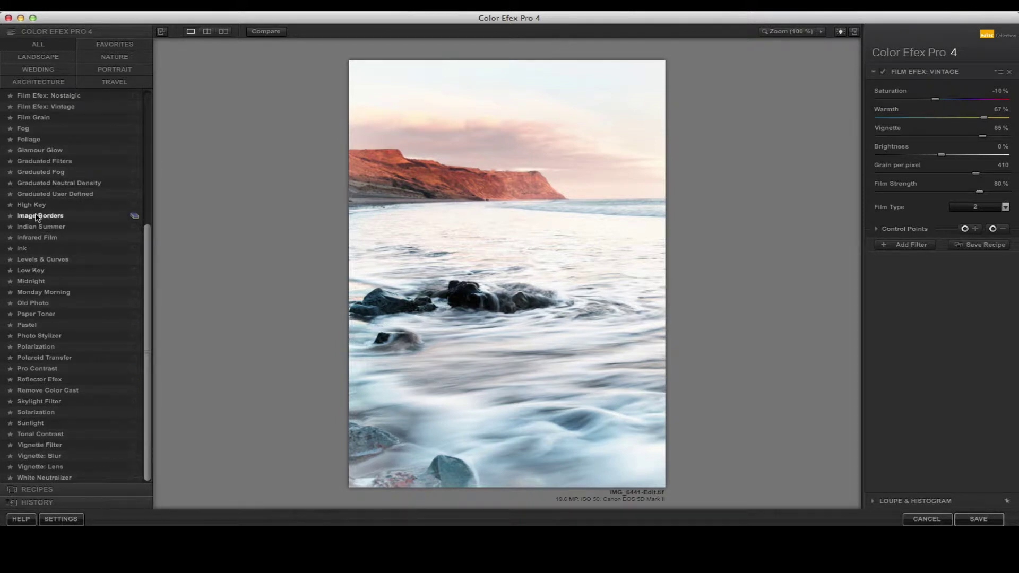
click(43, 369)
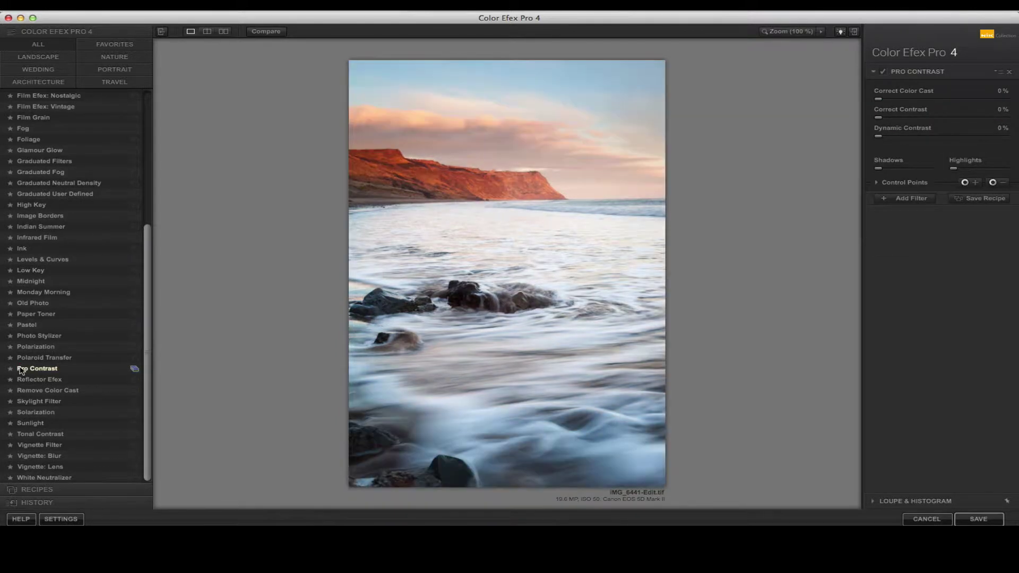
drag(878, 103, 962, 145)
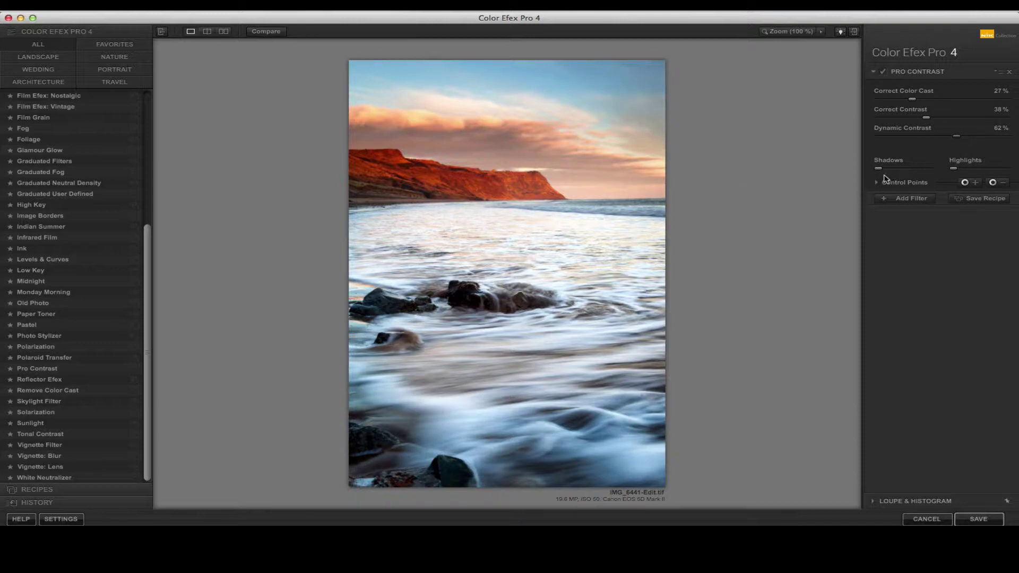
Step: Try Pro Contrast's Shadows protection at 100% and return it to 0%
drag(878, 168, 956, 180)
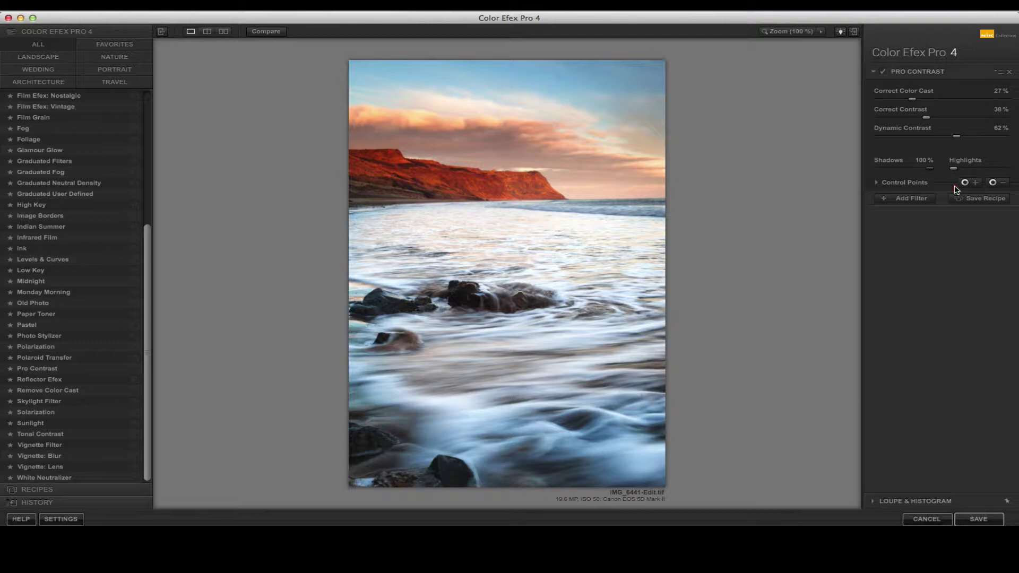
drag(930, 170, 881, 183)
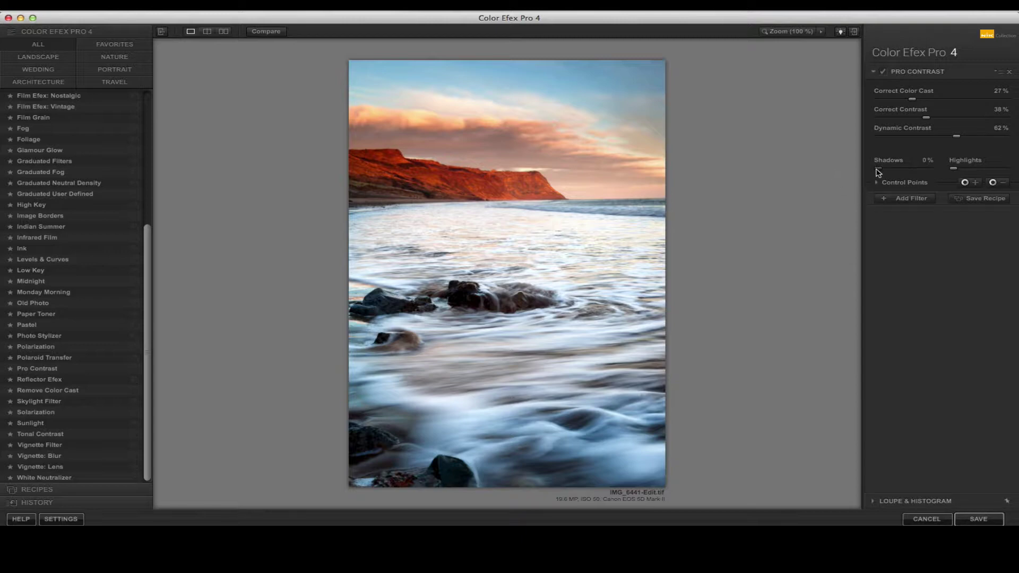
mouse_move(897, 169)
mouse_move(986, 161)
mouse_move(881, 170)
mouse_down()
mouse_move(958, 177)
mouse_move(874, 182)
mouse_up()
Step: Expand the Control Points settings of Pro Contrast and save the edited photo back to Lightroom
click(903, 206)
click(878, 184)
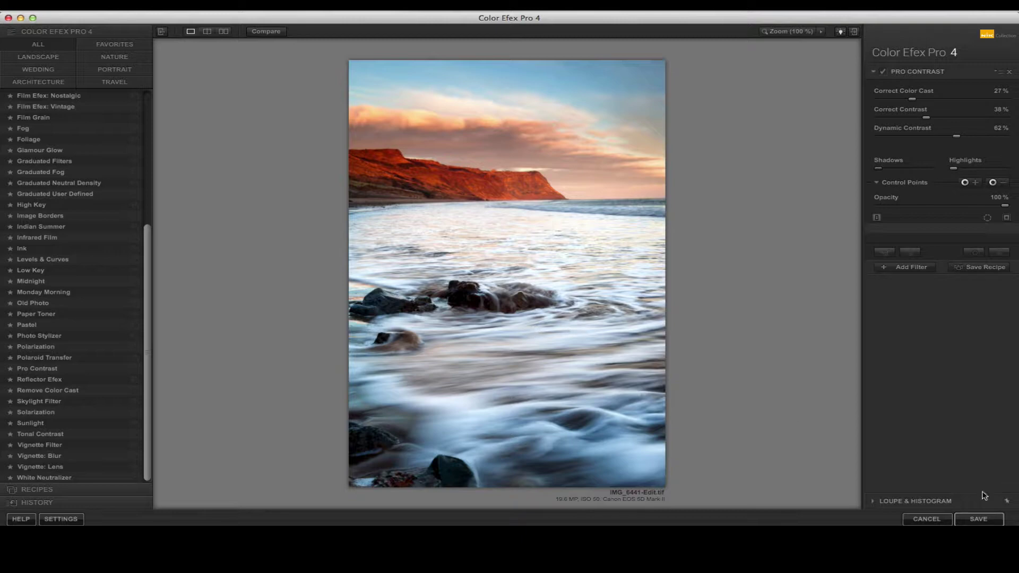
click(981, 522)
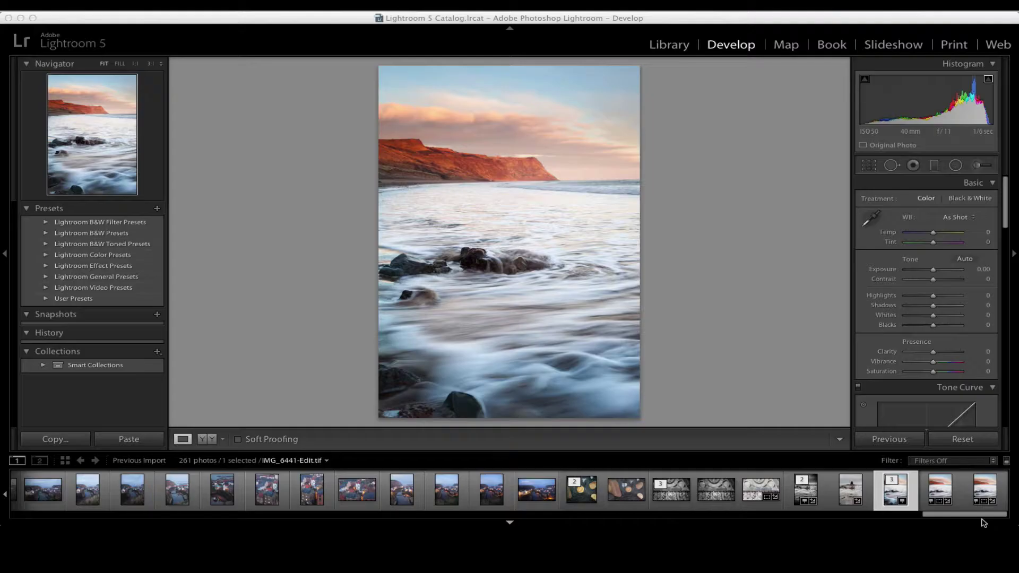
Step: Show the highlight clipping overlay on the edited seascape and reduce Highlights to -33
key(j)
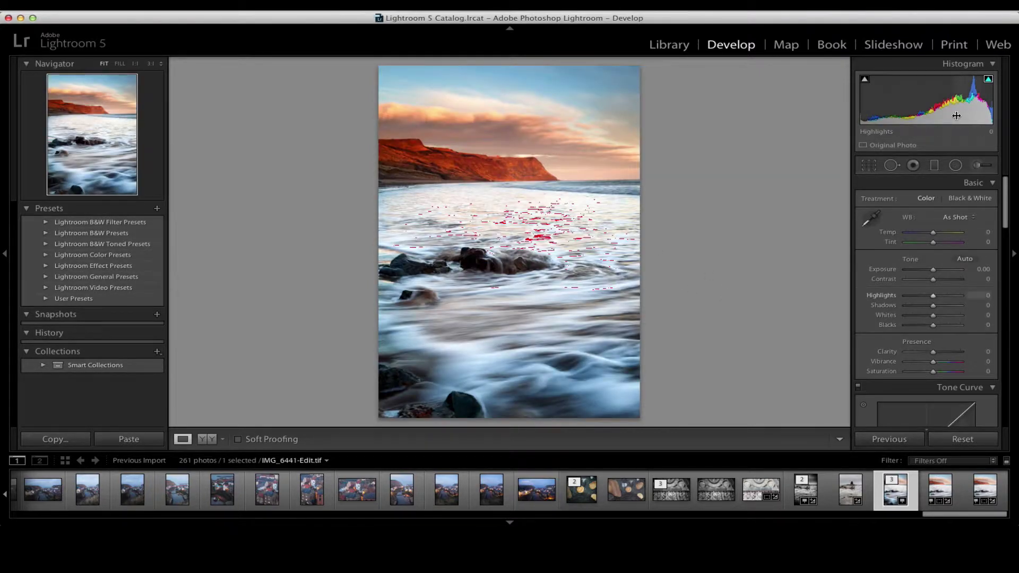
click(989, 80)
mouse_move(1007, 213)
mouse_down()
mouse_move(1008, 249)
mouse_move(1008, 215)
mouse_up()
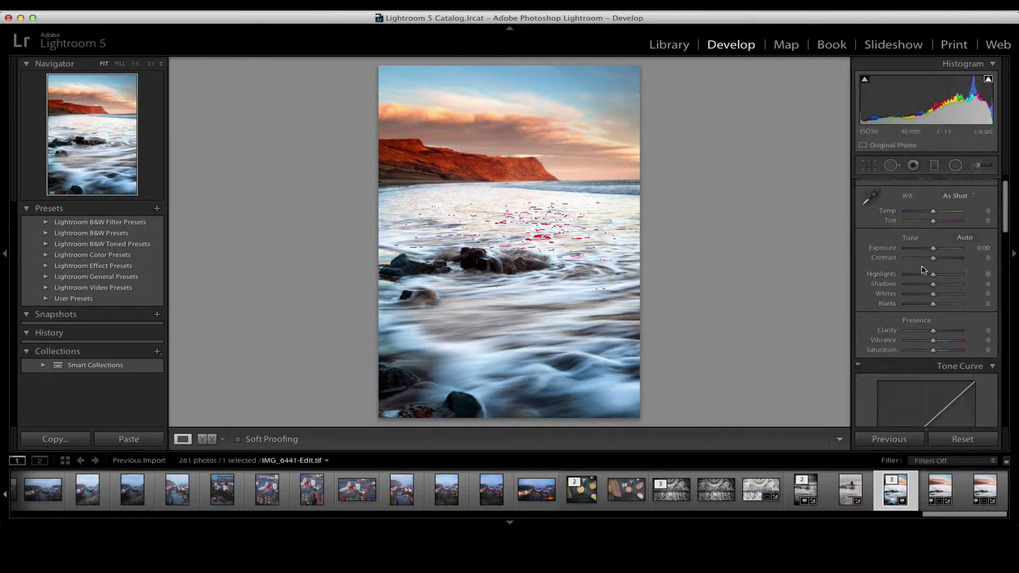
drag(935, 276, 924, 281)
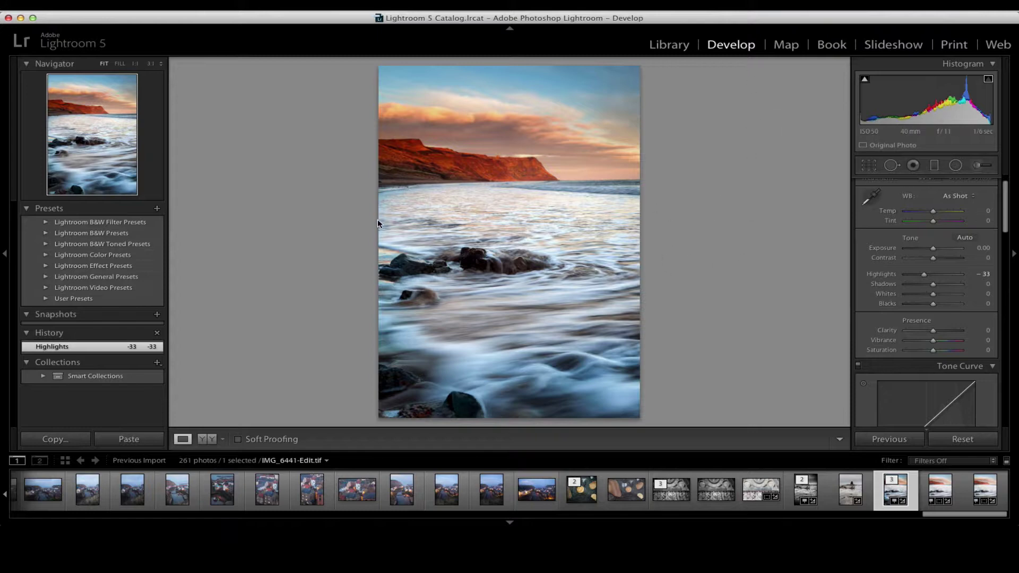
Step: Switch to the Library grid and look through the previous import's thumbnails for another photo to edit
click(670, 45)
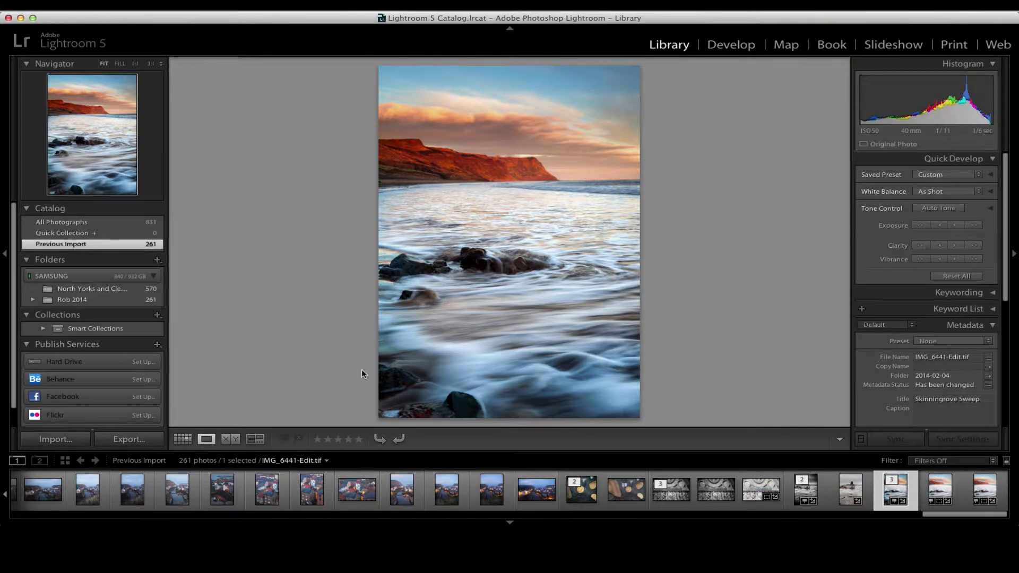
click(183, 439)
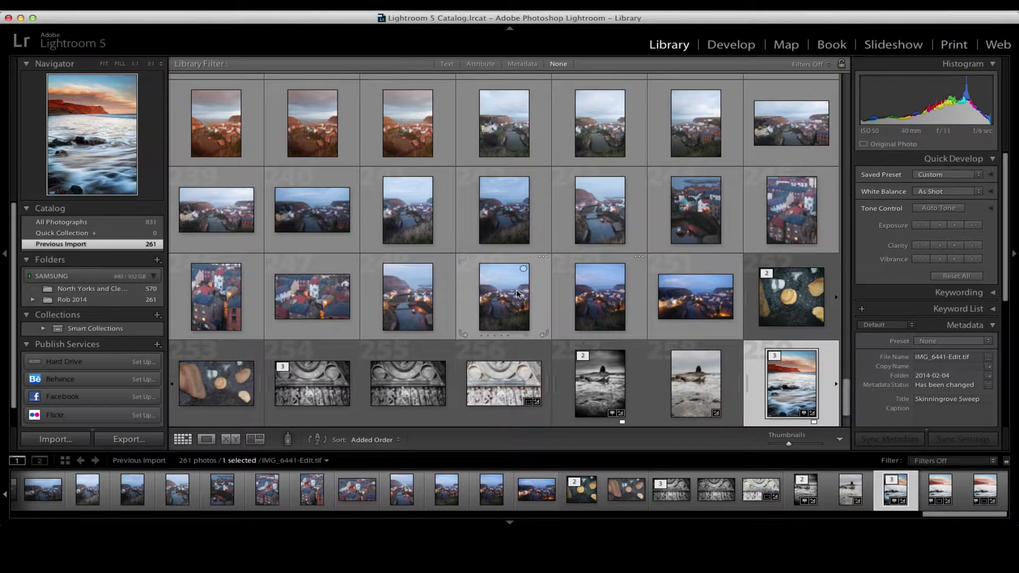
scroll(518, 289, up, 1)
scroll(518, 289, down, 3)
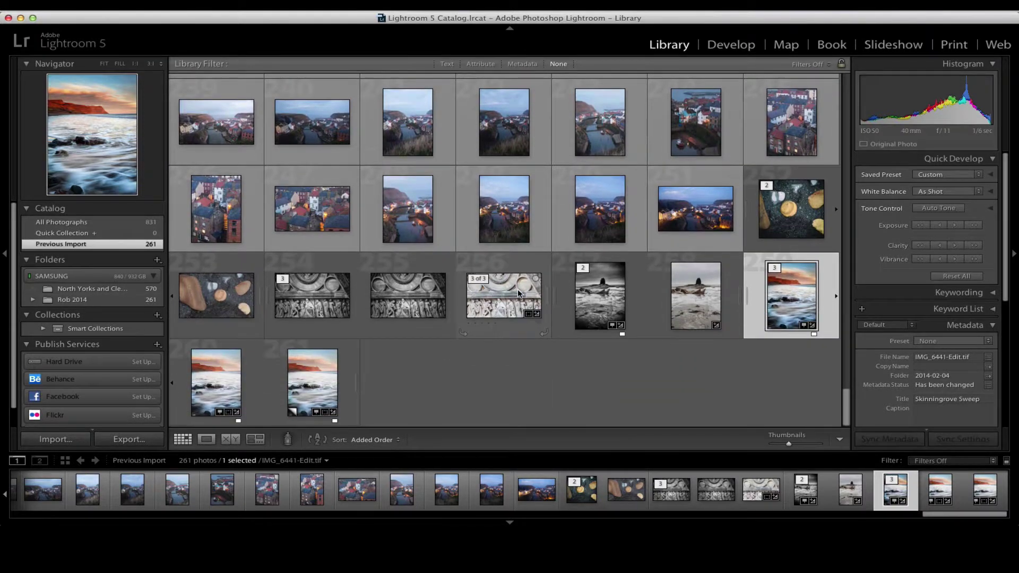
scroll(518, 289, up, 8)
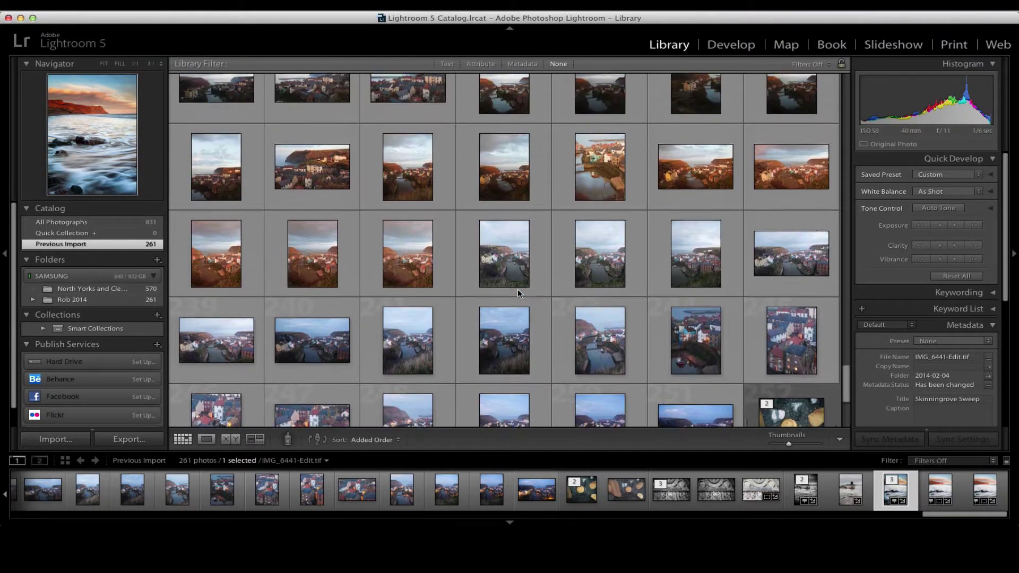
scroll(518, 293, up, 10)
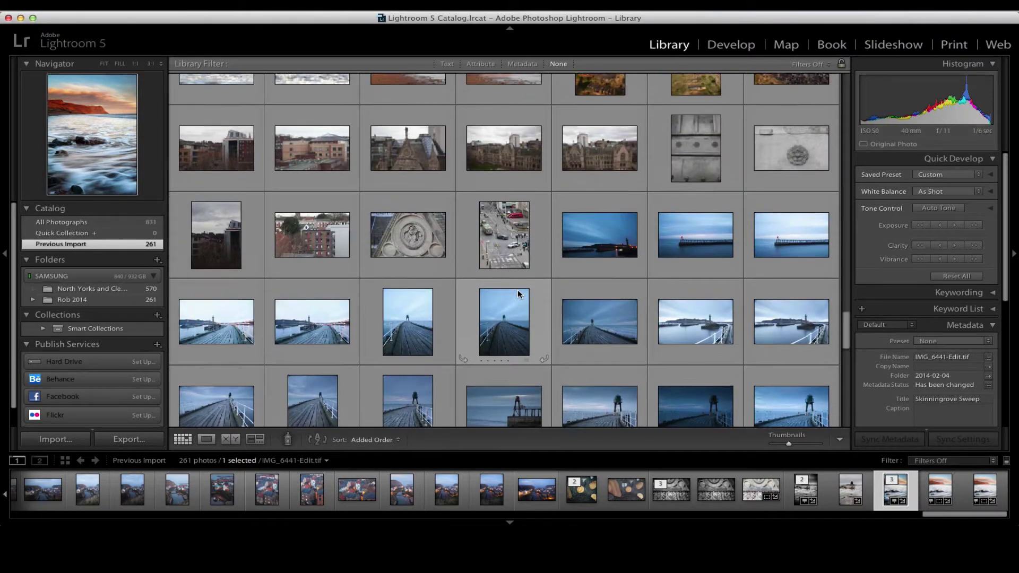
scroll(518, 292, up, 10)
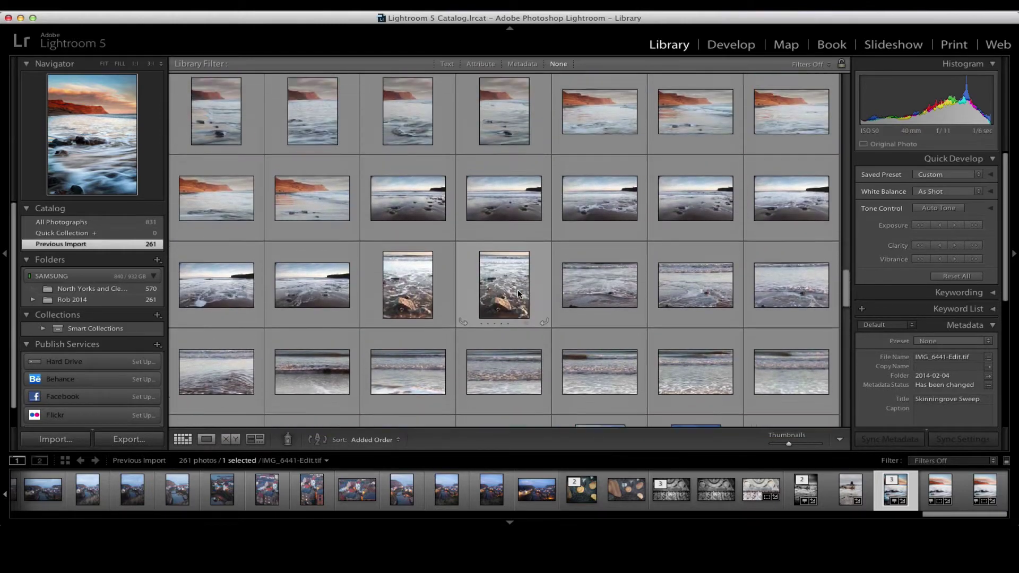
scroll(519, 294, up, 10)
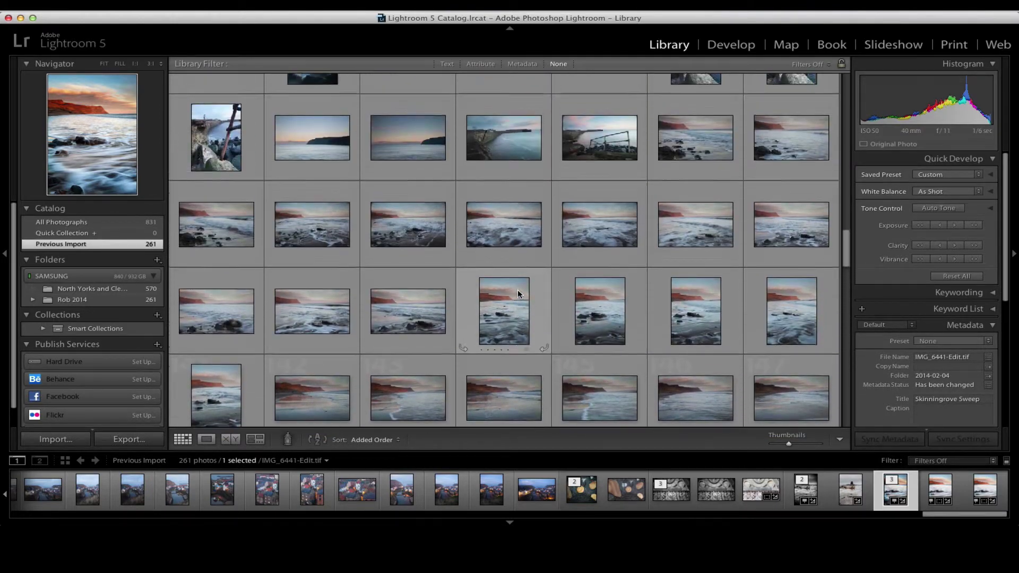
scroll(518, 293, down, 5)
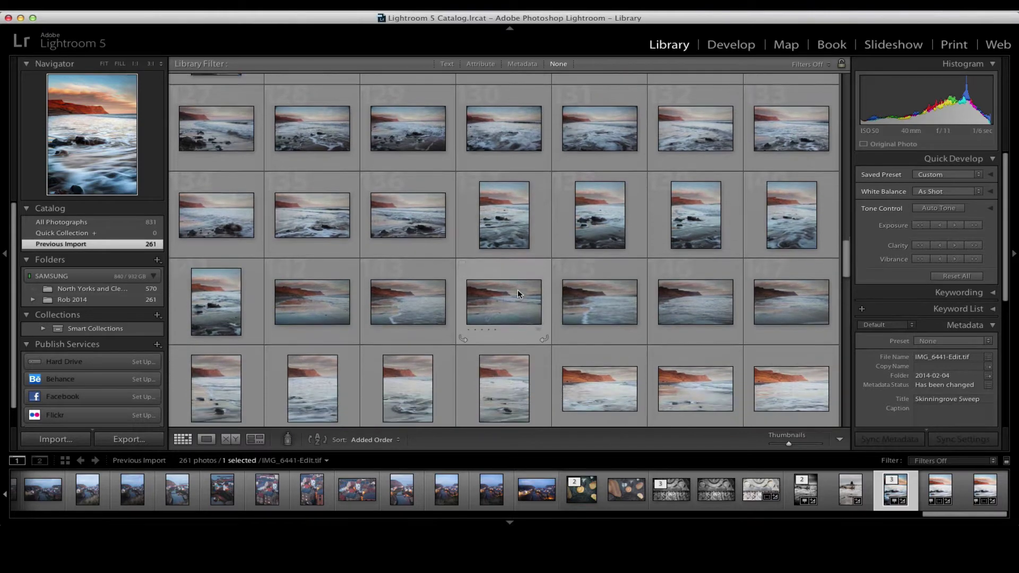
scroll(518, 293, down, 4)
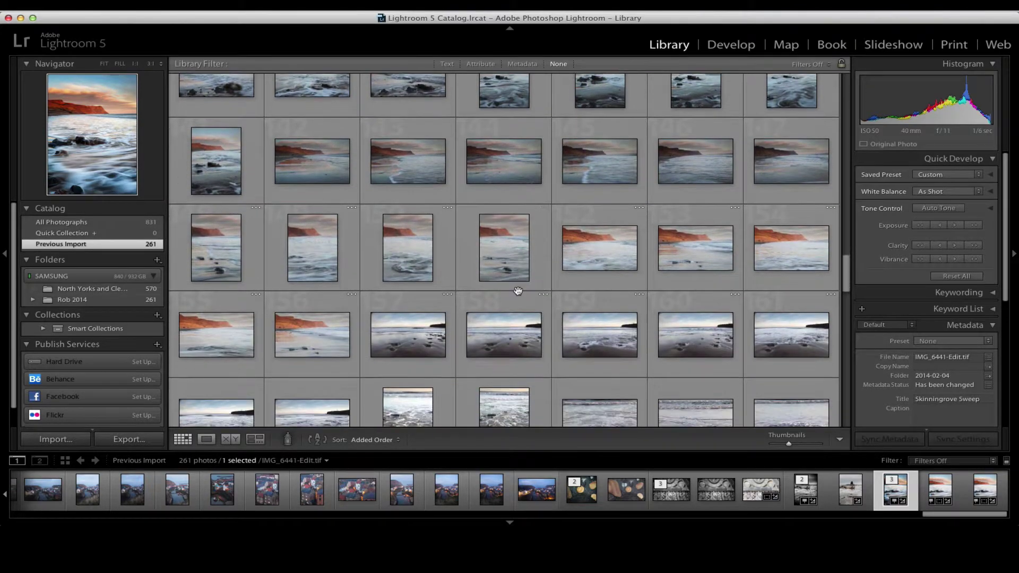
scroll(517, 291, up, 12)
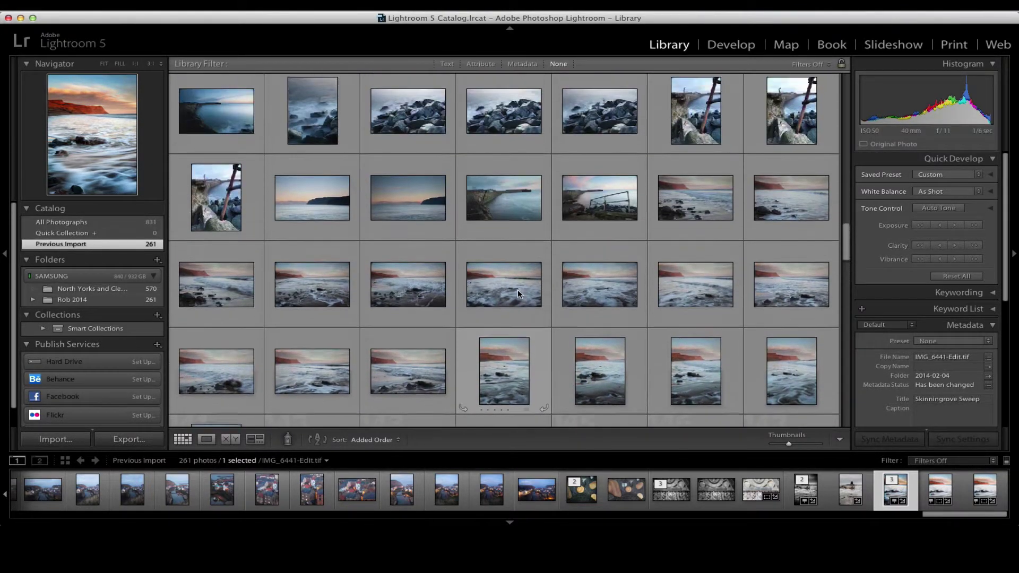
scroll(518, 291, up, 8)
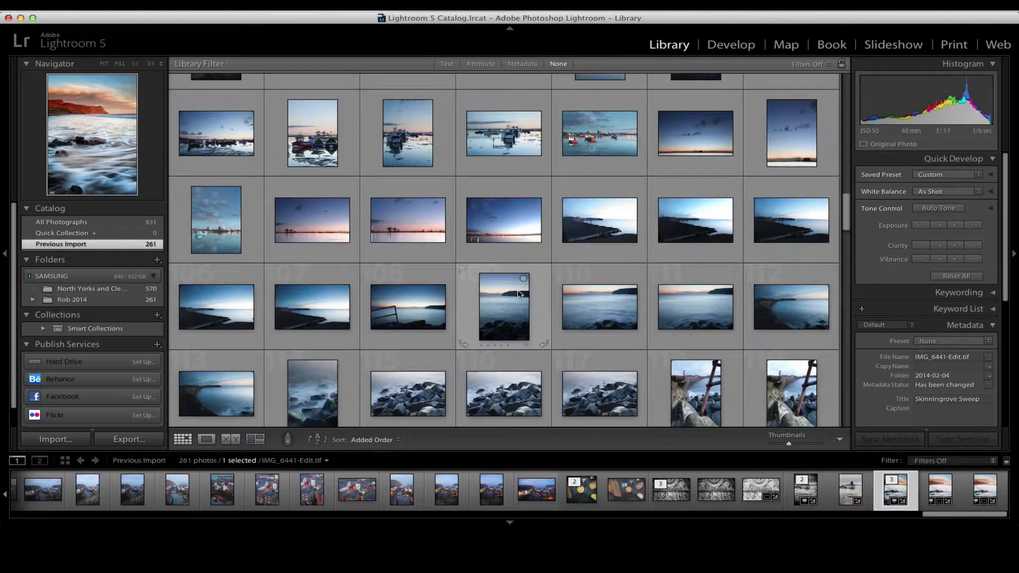
scroll(519, 293, up, 15)
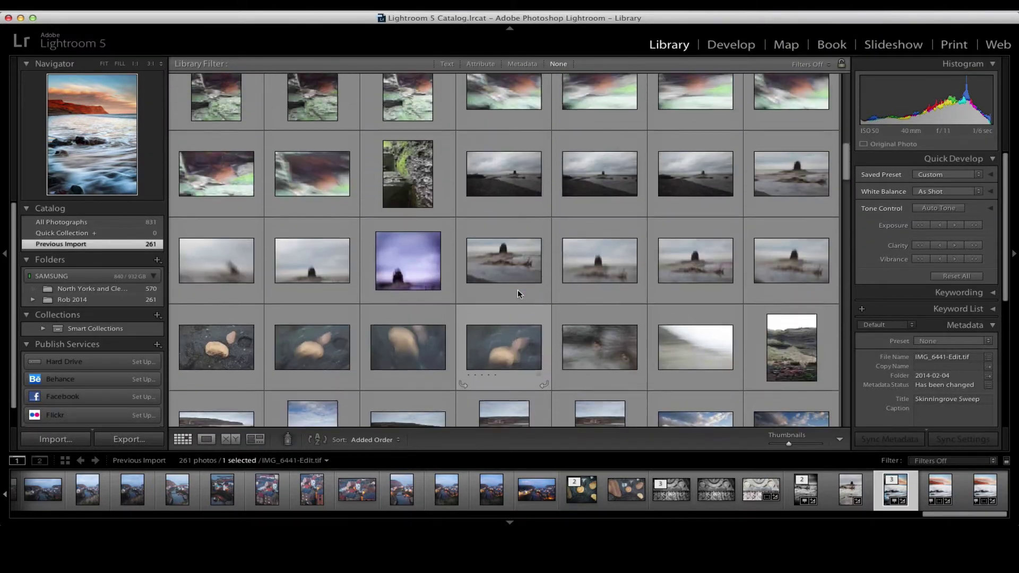
scroll(518, 289, up, 15)
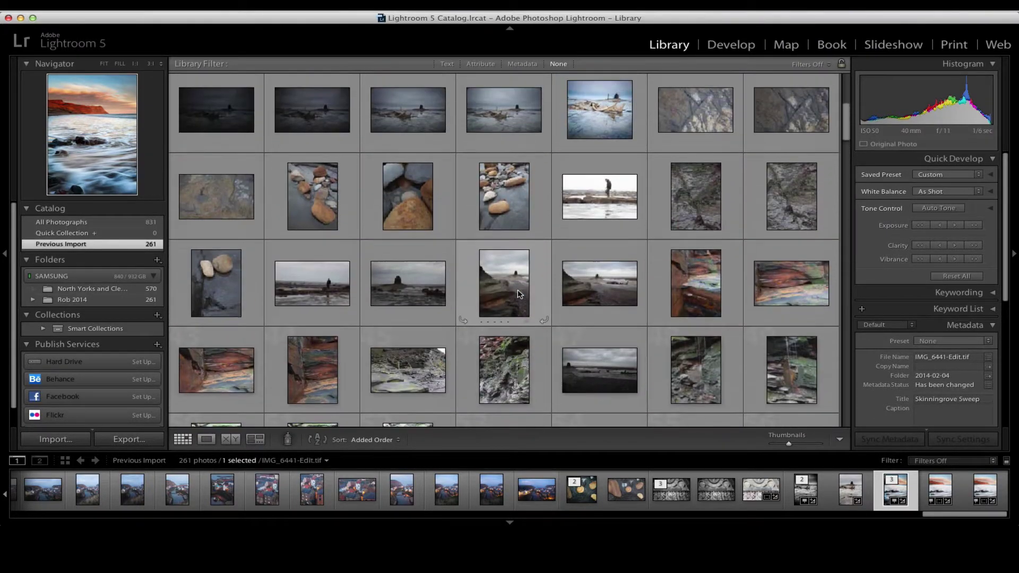
scroll(517, 289, up, 6)
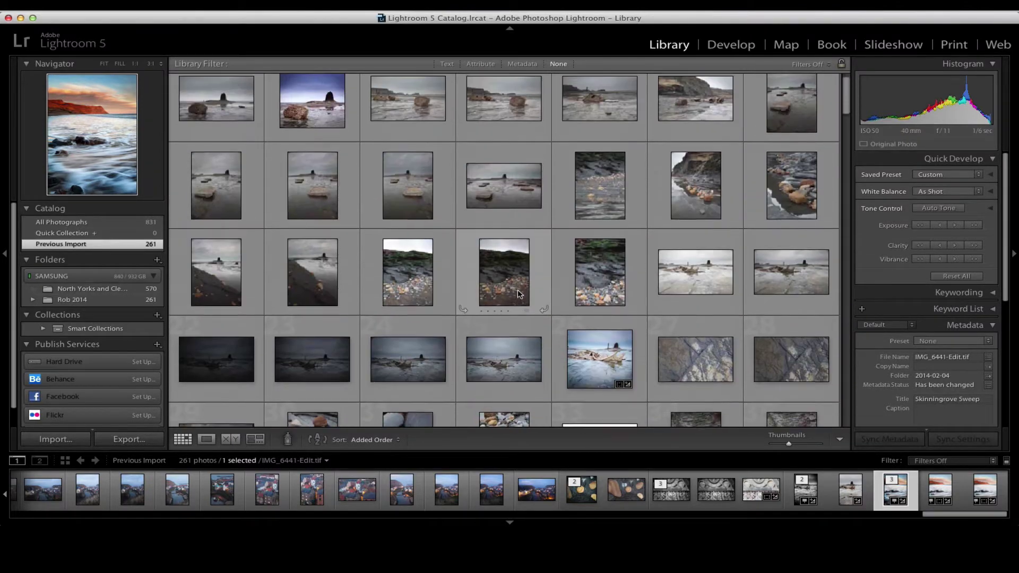
scroll(517, 289, up, 2)
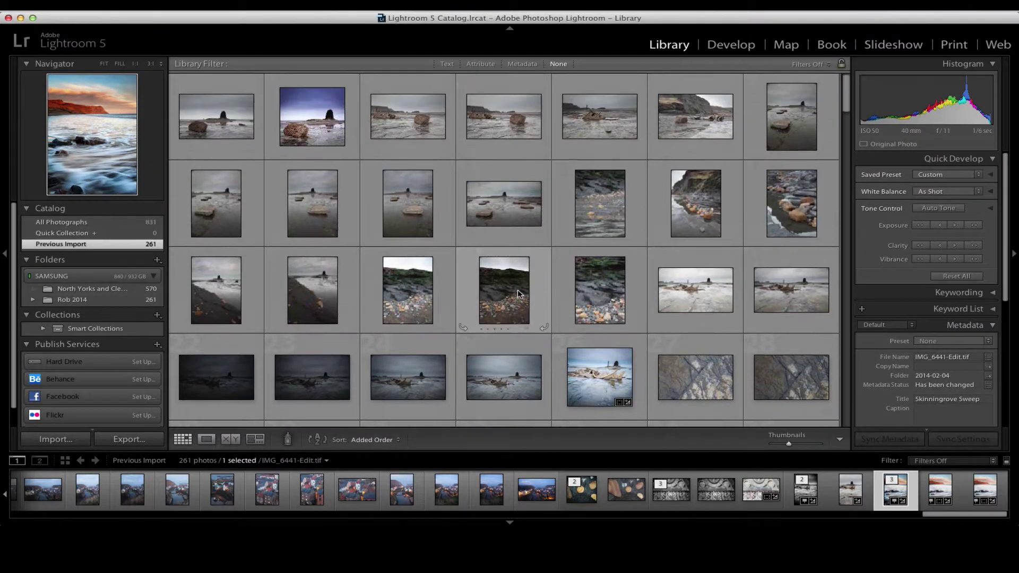
Step: Create a virtual copy of the edited shipwreck photo IMG_6328.CR2
click(586, 367)
right_click(587, 367)
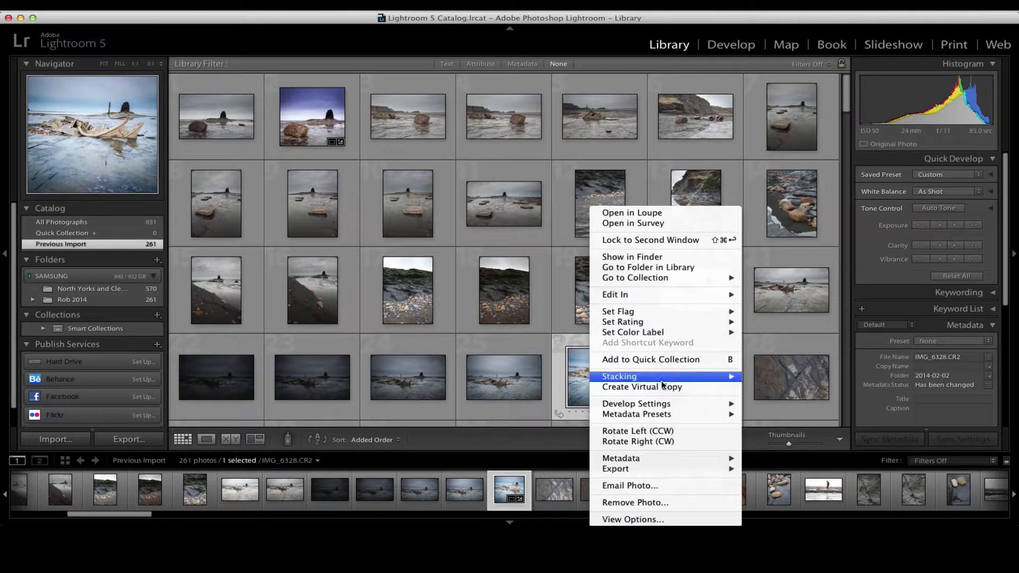
click(642, 387)
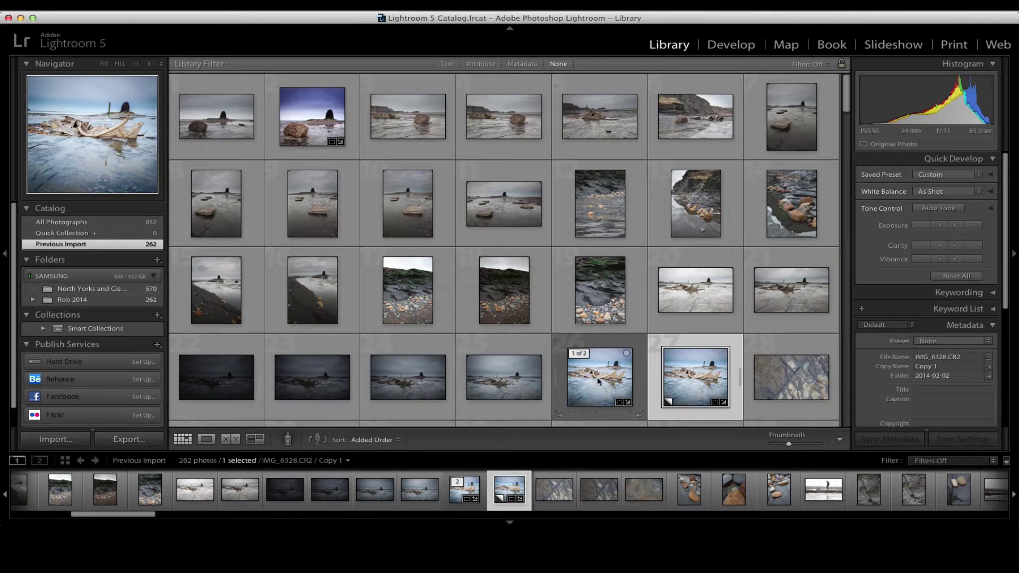
Step: Open the virtual copy in Develop and send it to Analog Efex Pro 2 as a copy with Lightroom adjustments
double_click(692, 377)
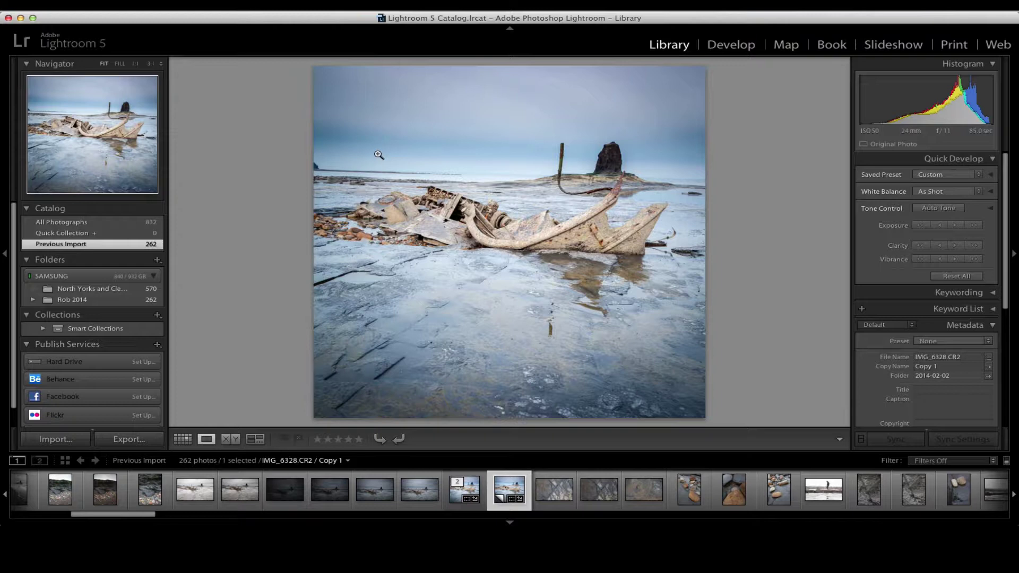
click(717, 48)
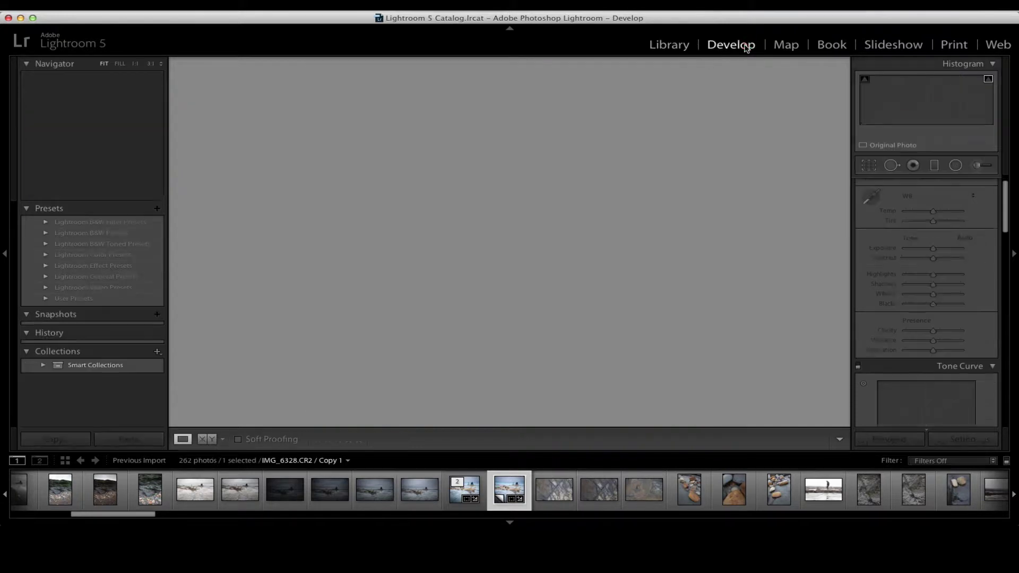
click(198, 5)
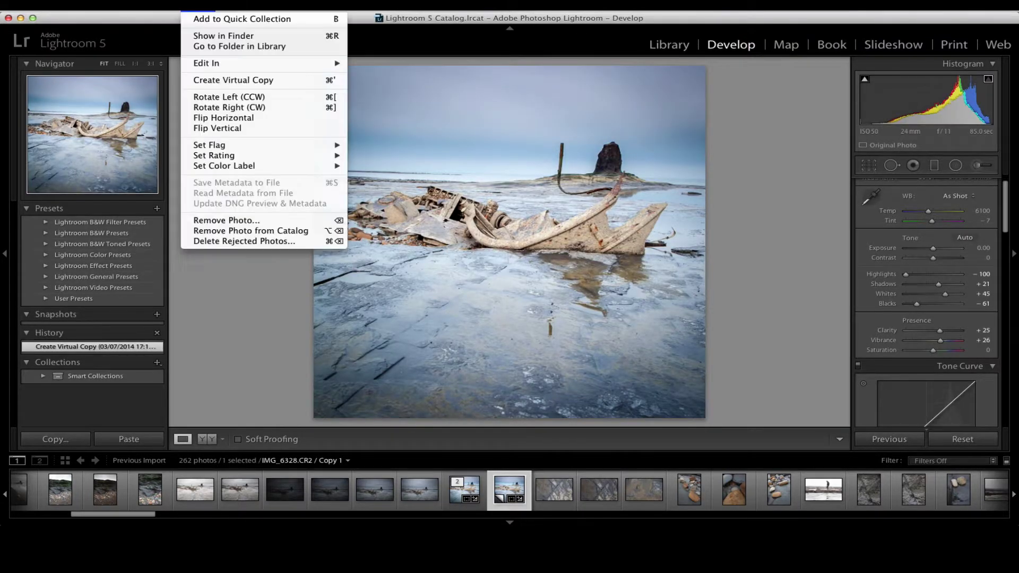
mouse_move(312, 64)
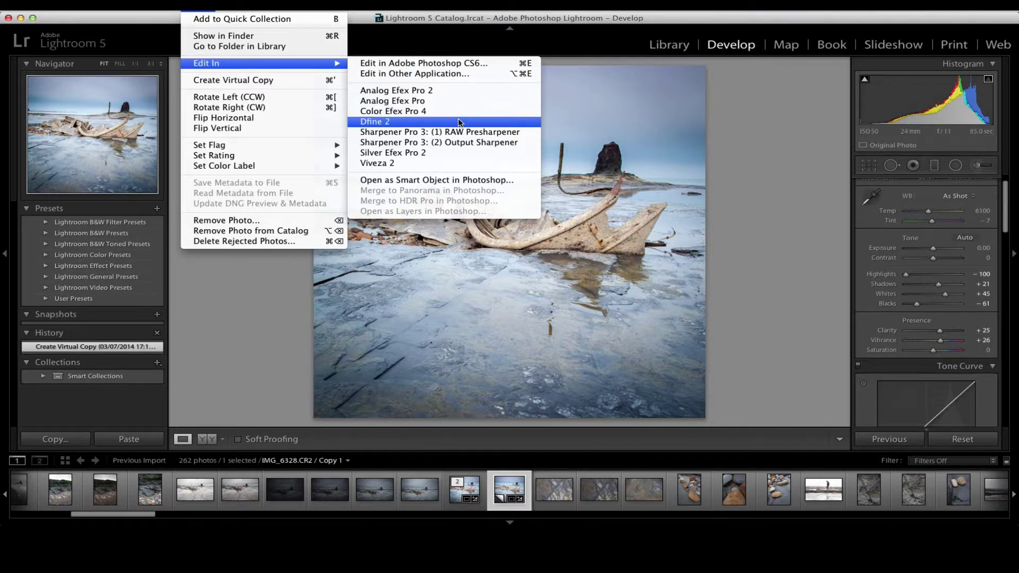
click(429, 94)
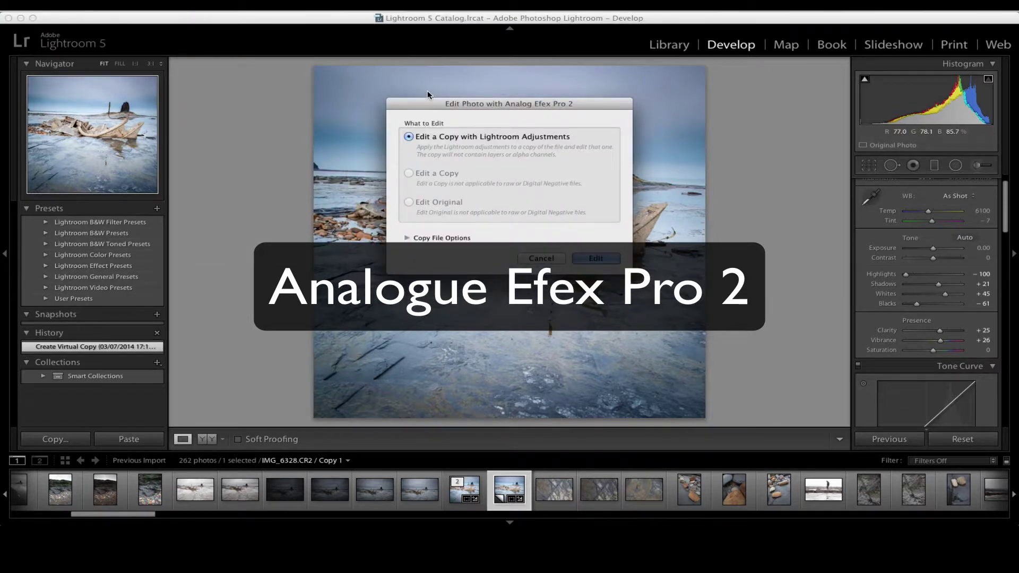
click(596, 259)
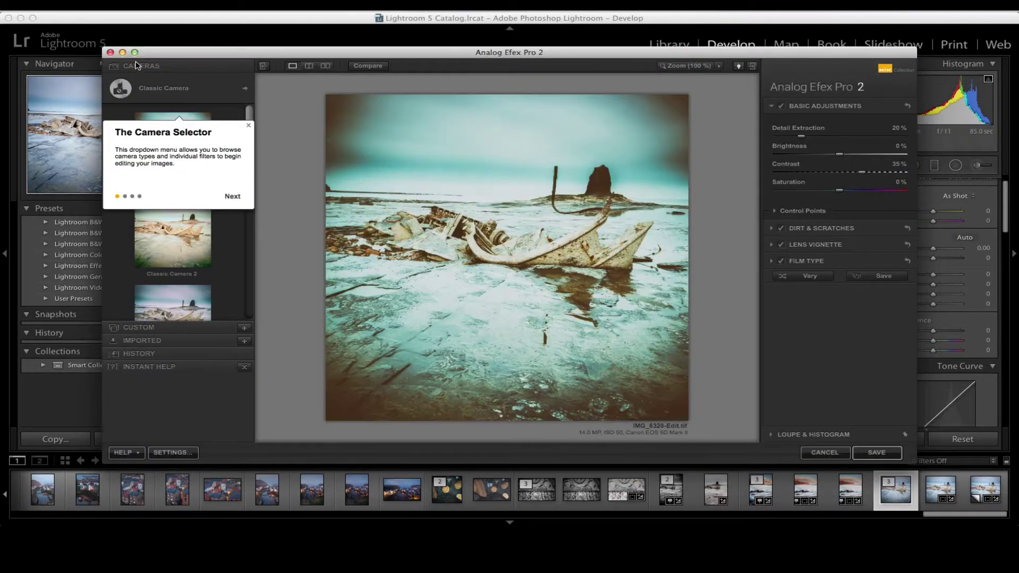
Step: Dismiss the Camera Selector tip, enlarge the Analog Efex Pro 2 window and view the available tools and tool combinations
click(248, 126)
click(135, 52)
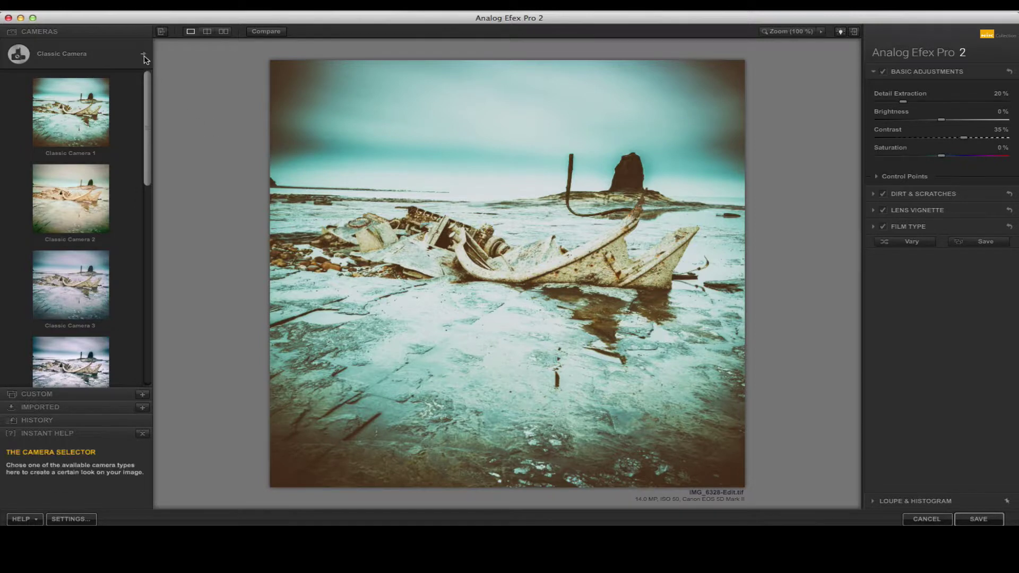
click(143, 56)
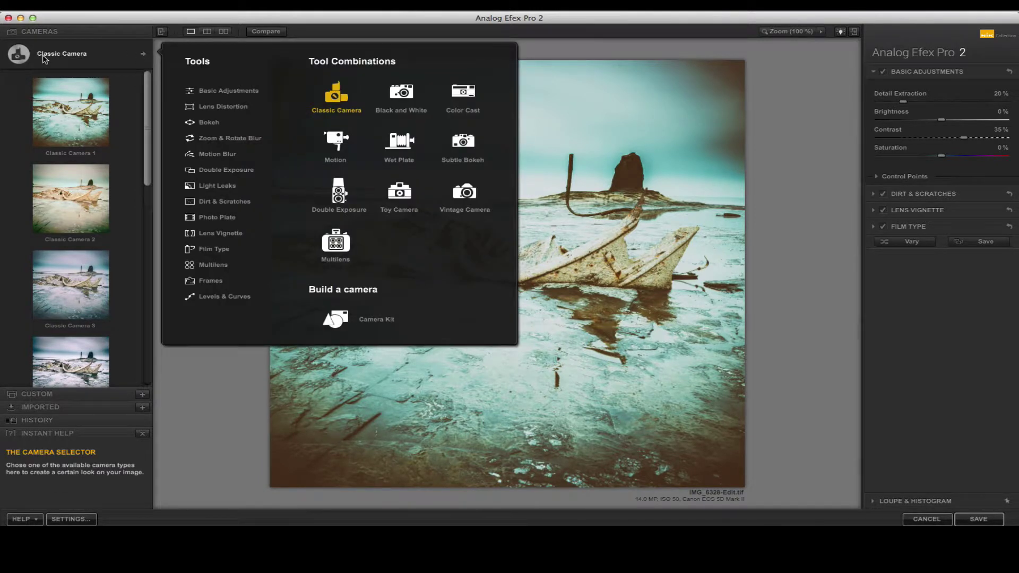
click(359, 20)
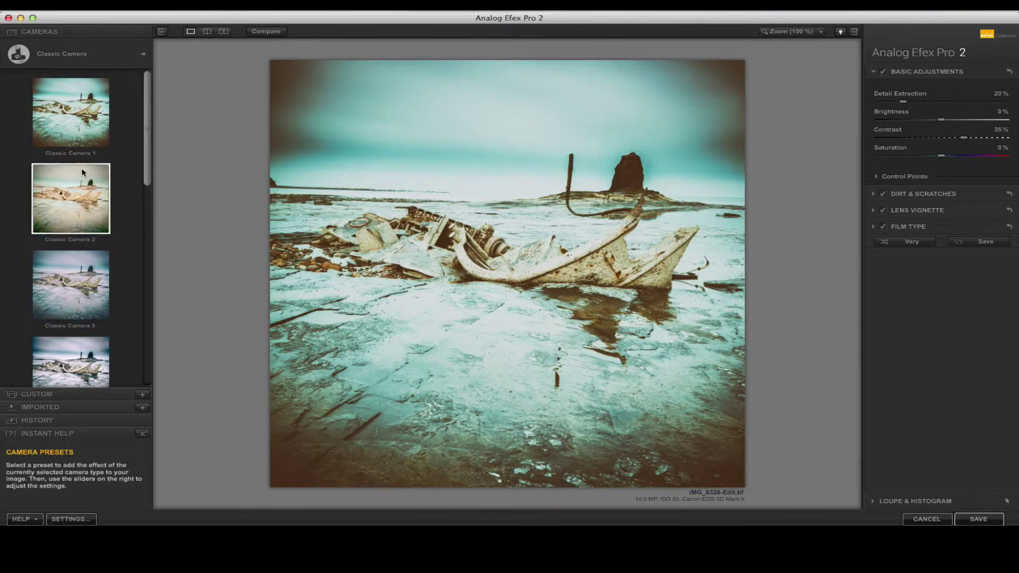
drag(148, 159, 165, 148)
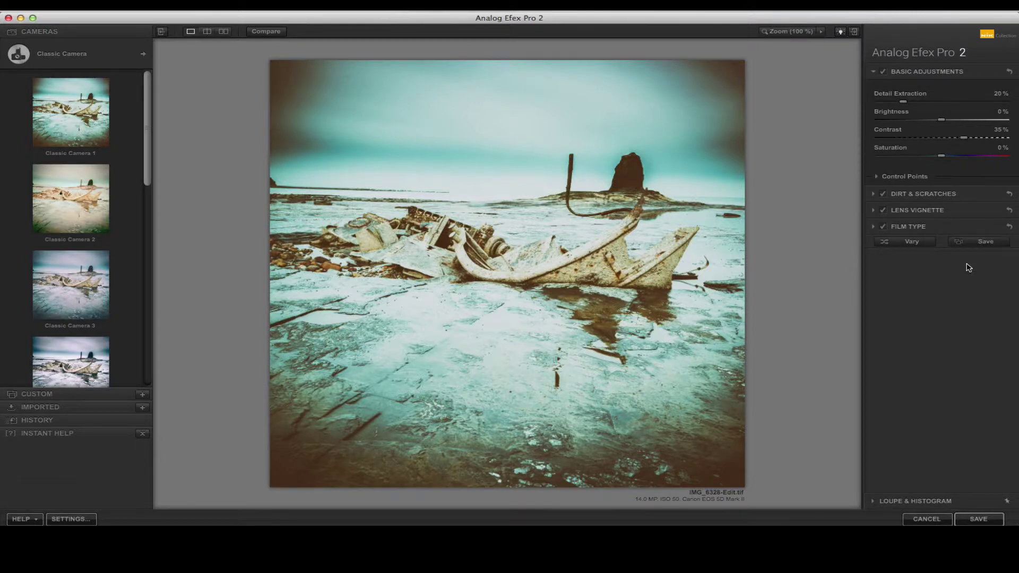
Step: Examine the Dirt & Scratches, Lens Vignette and Film Type settings of the Classic Camera, then return to Basic Adjustments
click(875, 196)
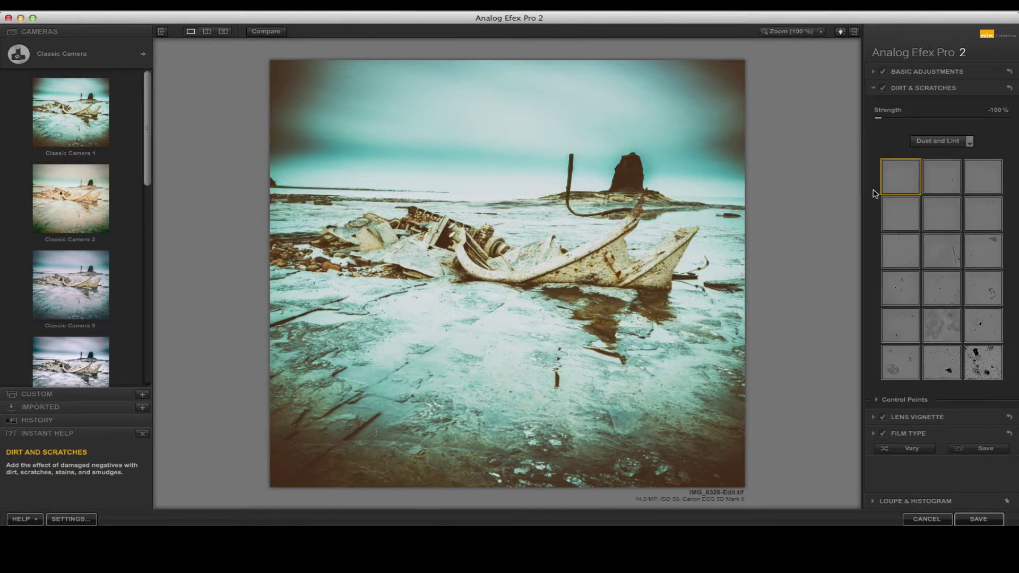
click(873, 88)
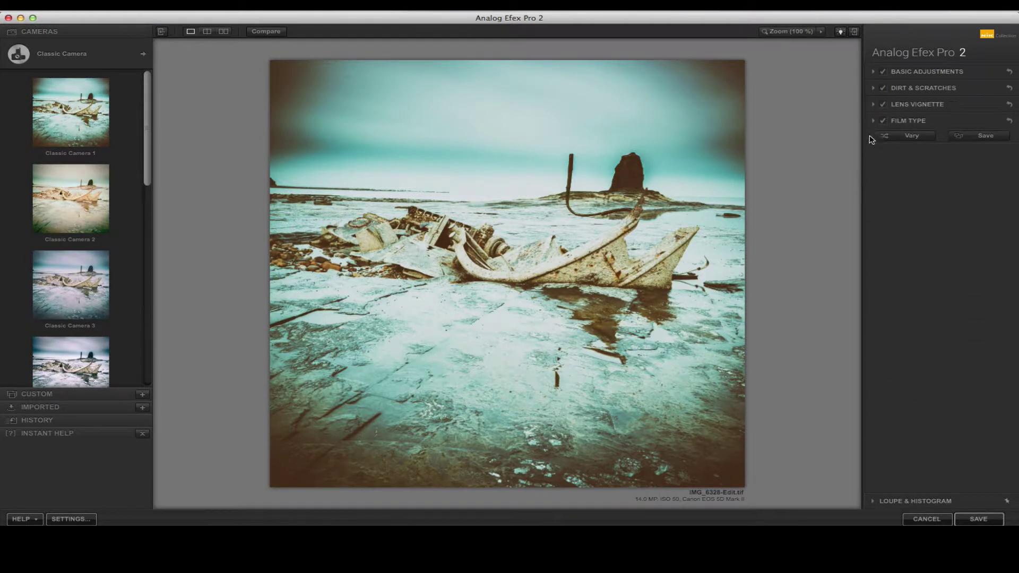
click(874, 105)
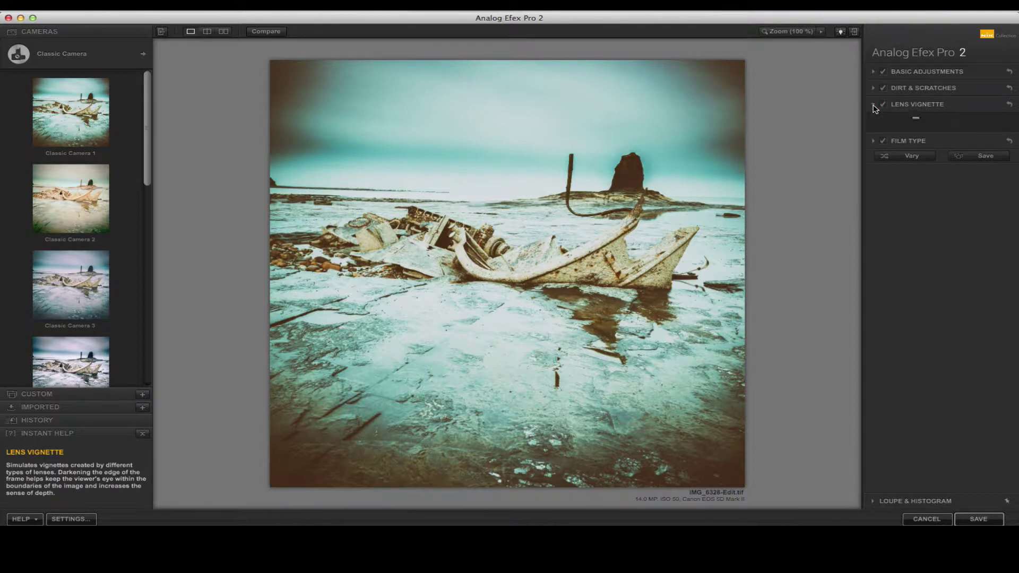
click(874, 106)
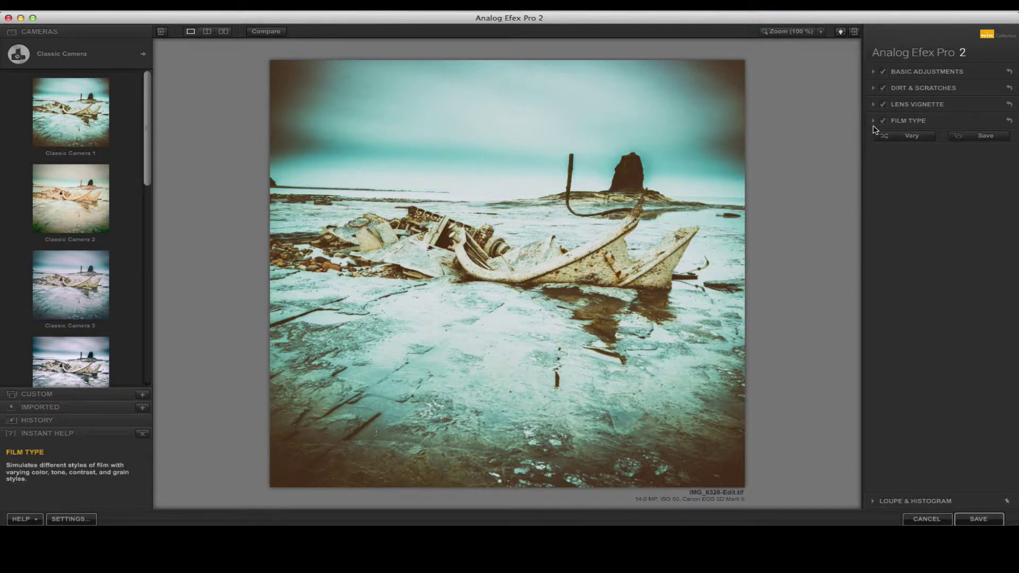
click(875, 122)
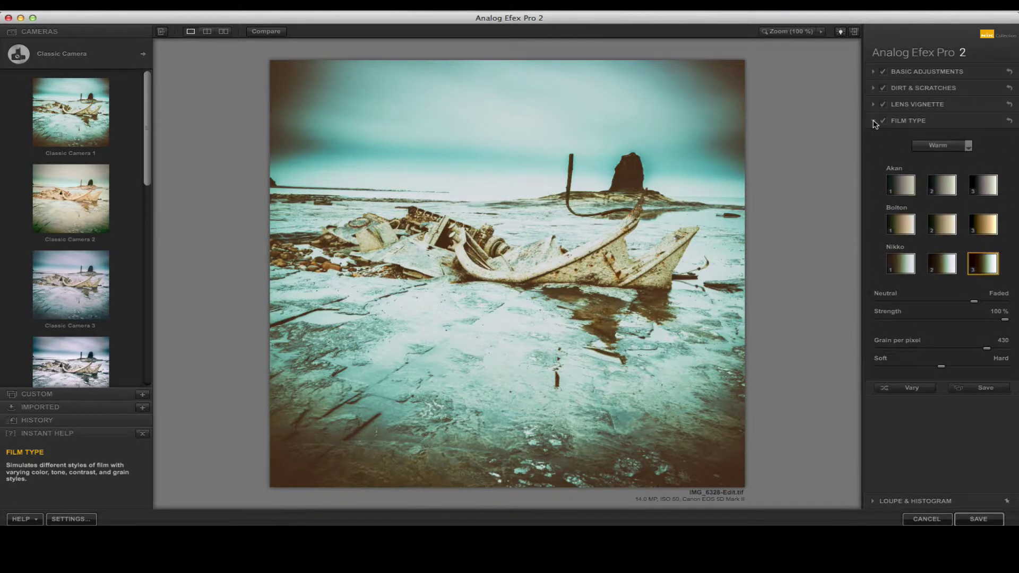
click(875, 122)
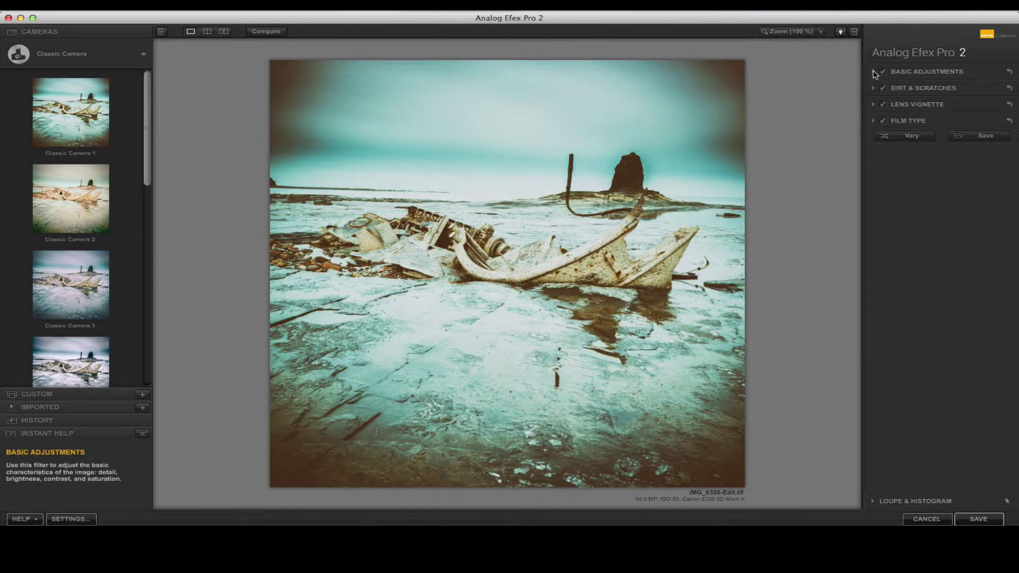
click(875, 72)
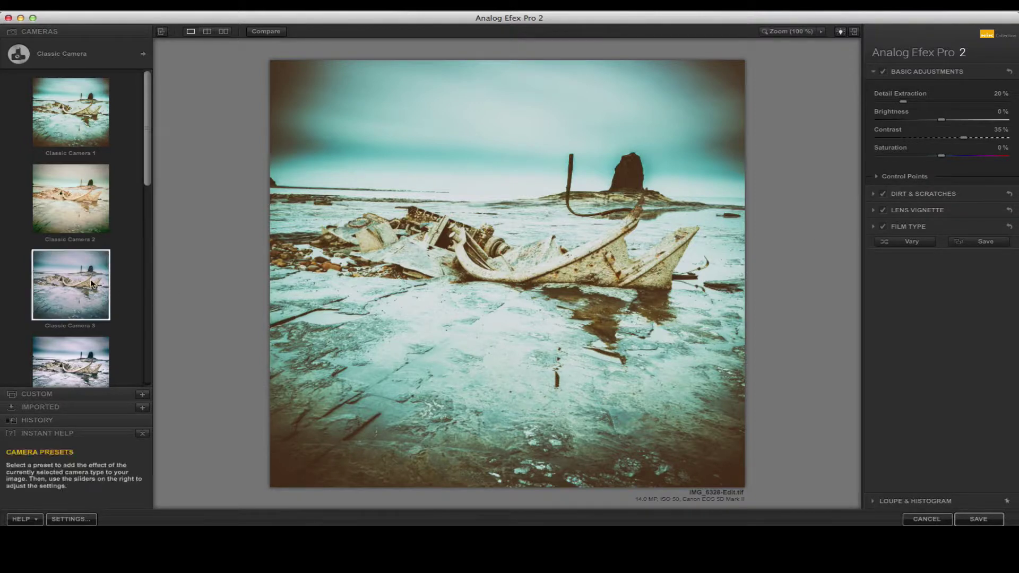
Step: Apply the Classic Camera 4 preset to the shipwreck photo
click(80, 356)
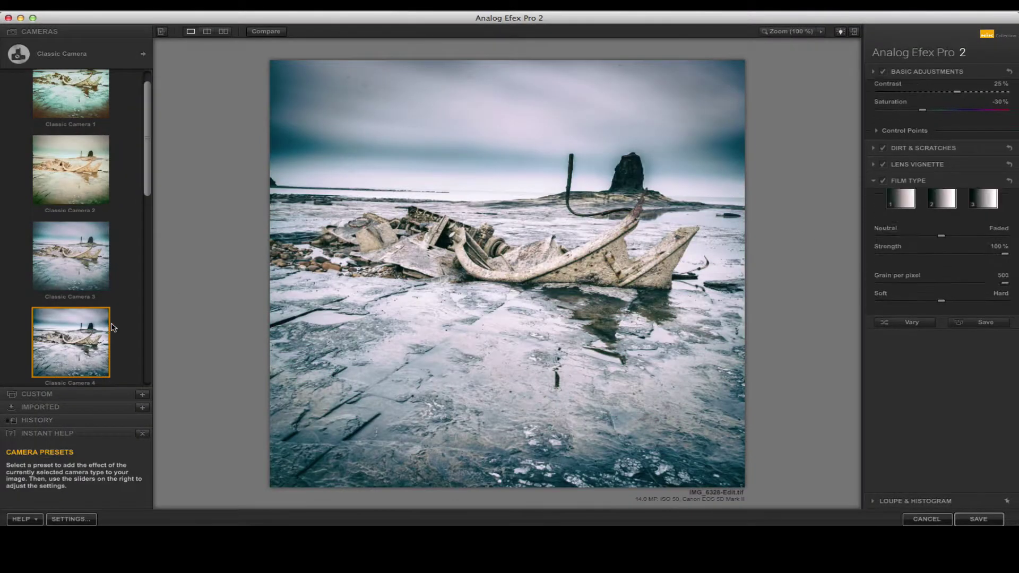
Step: Try the Classic Camera 5 and Classic Camera 3 presets on the shipwreck photo, and return to Classic Camera 4
drag(145, 161, 151, 217)
click(101, 280)
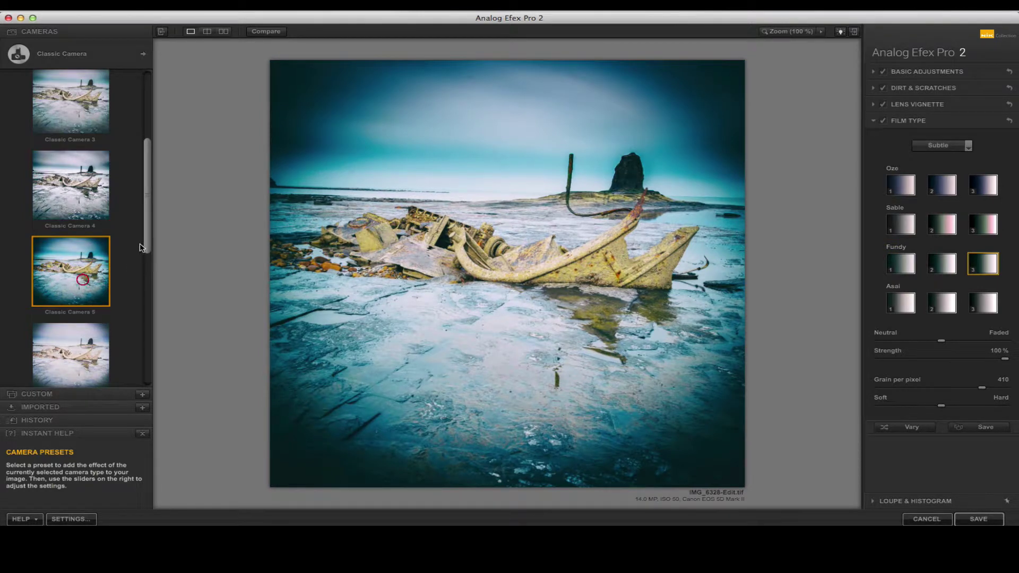
drag(144, 244, 152, 146)
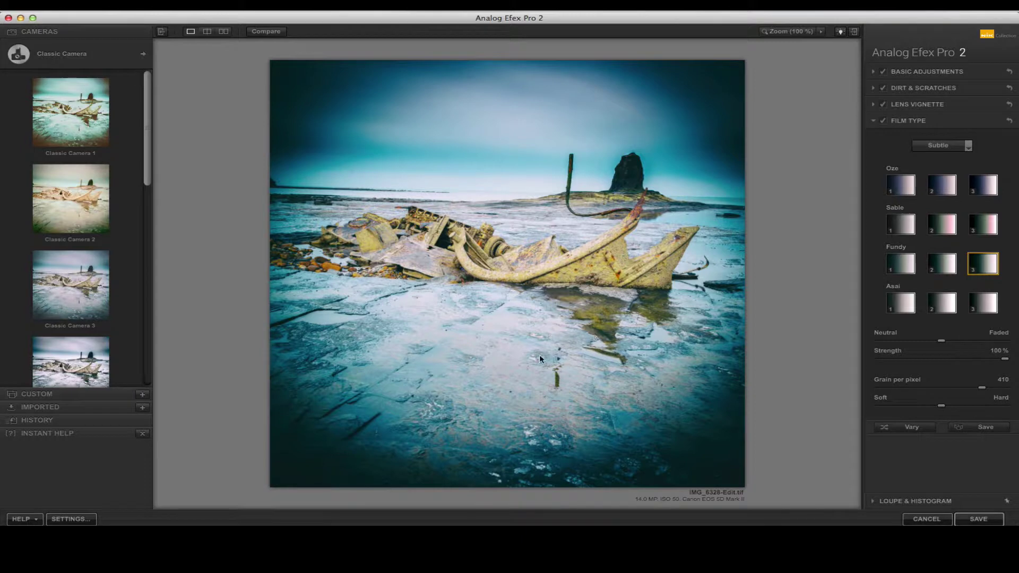
click(97, 287)
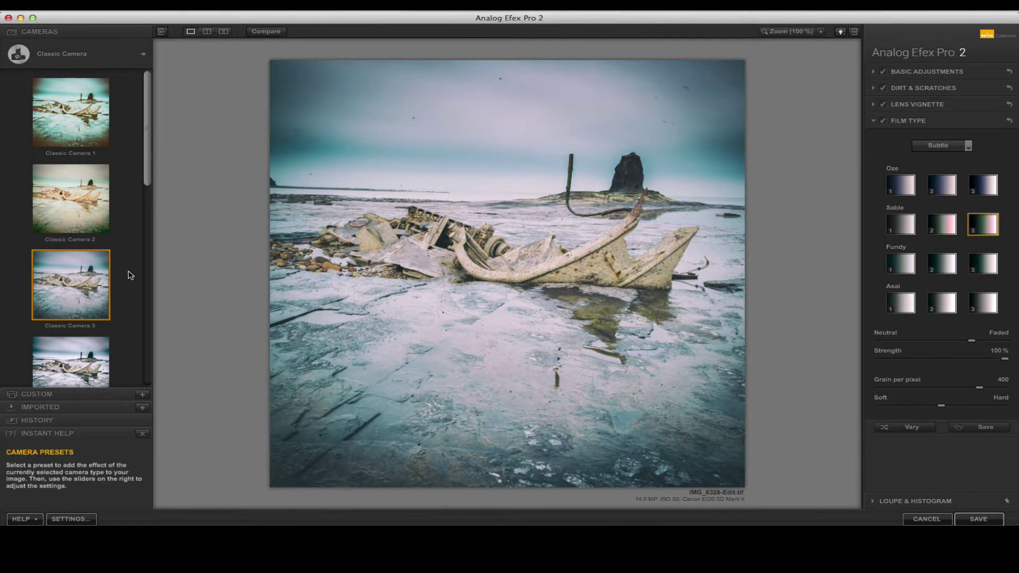
drag(150, 154, 143, 206)
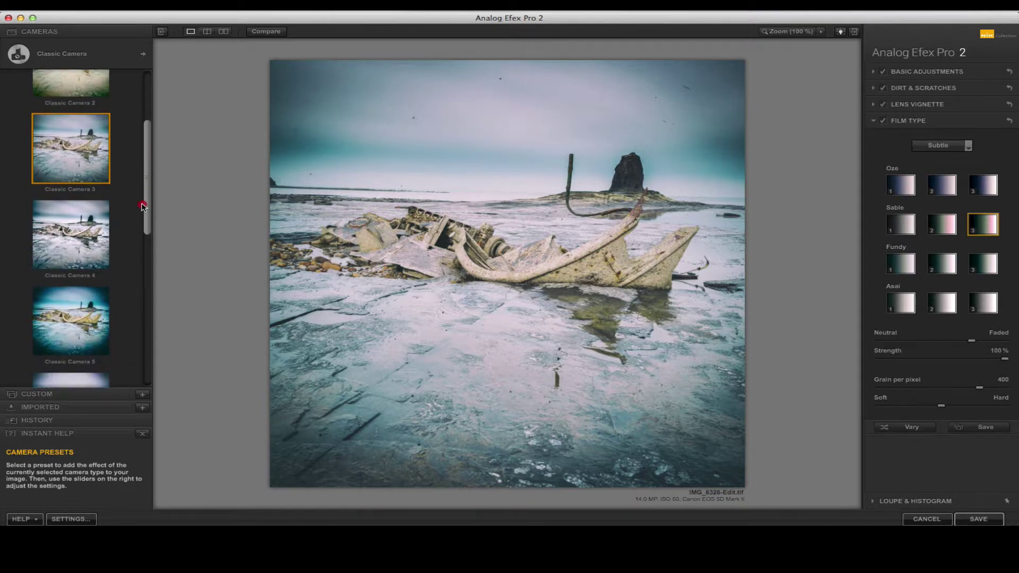
click(77, 225)
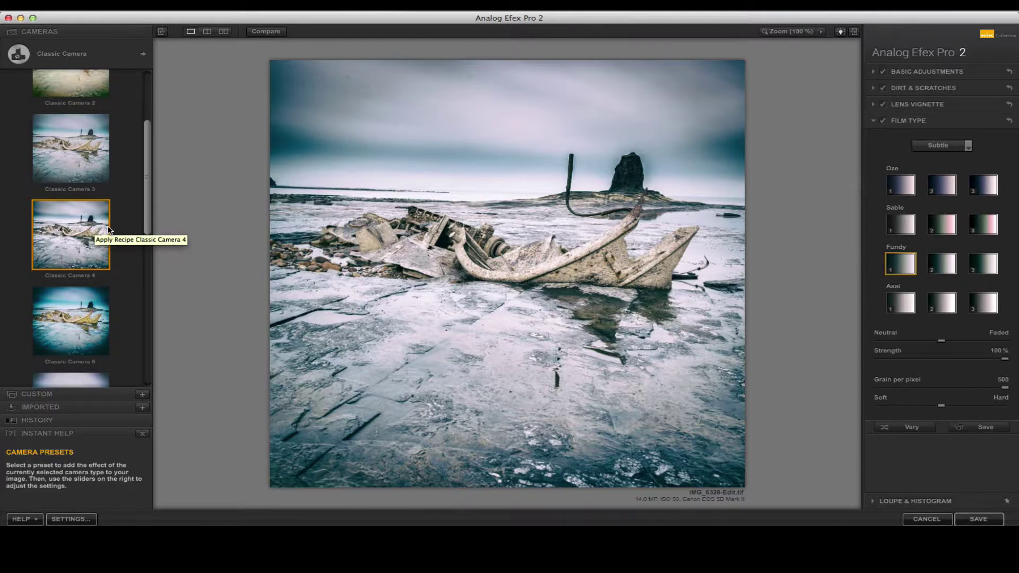
Step: Examine the Dirt & Scratches settings and the film categories available under Film Type for the Classic Camera 4 preset
click(874, 89)
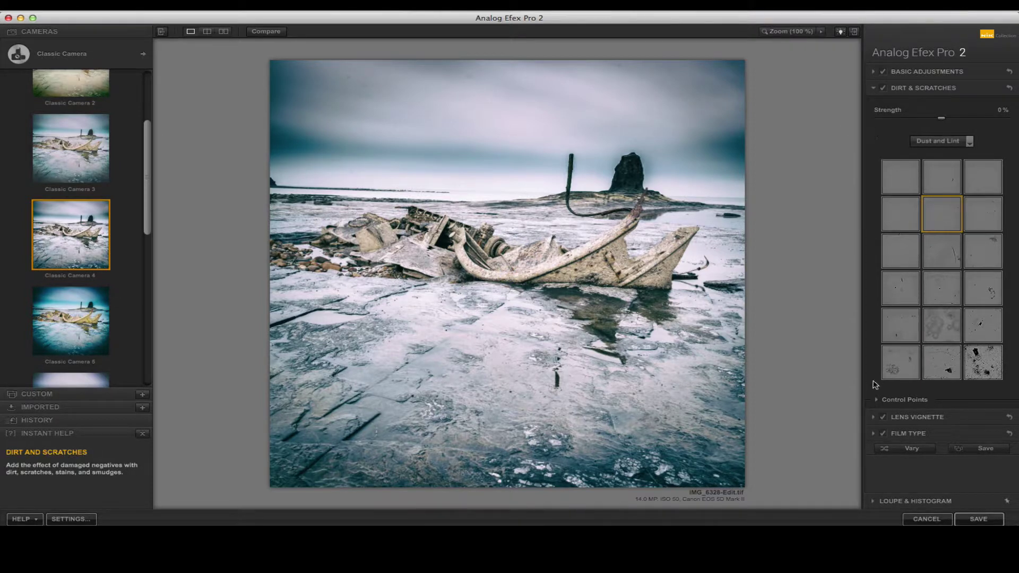
click(874, 434)
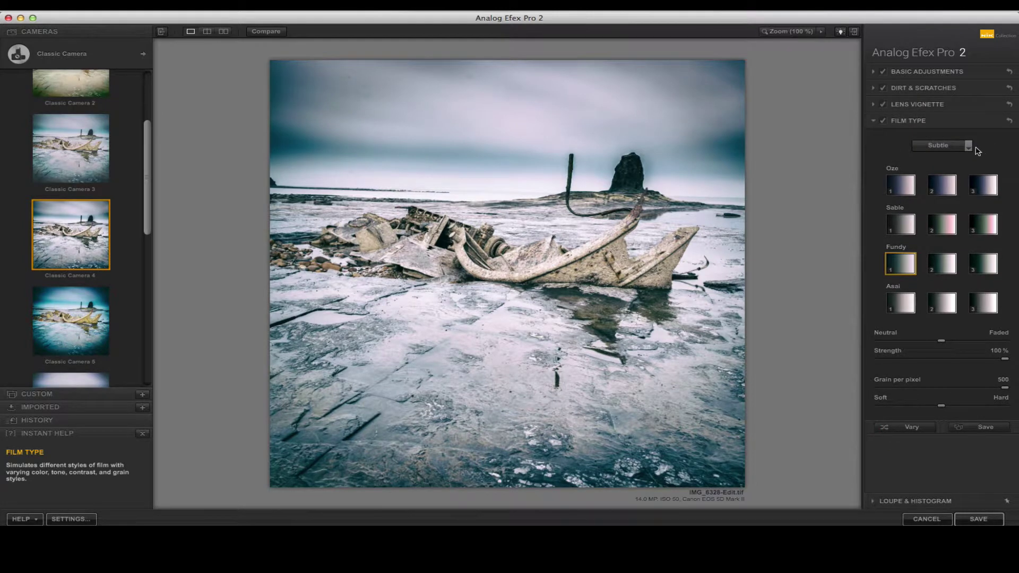
click(969, 146)
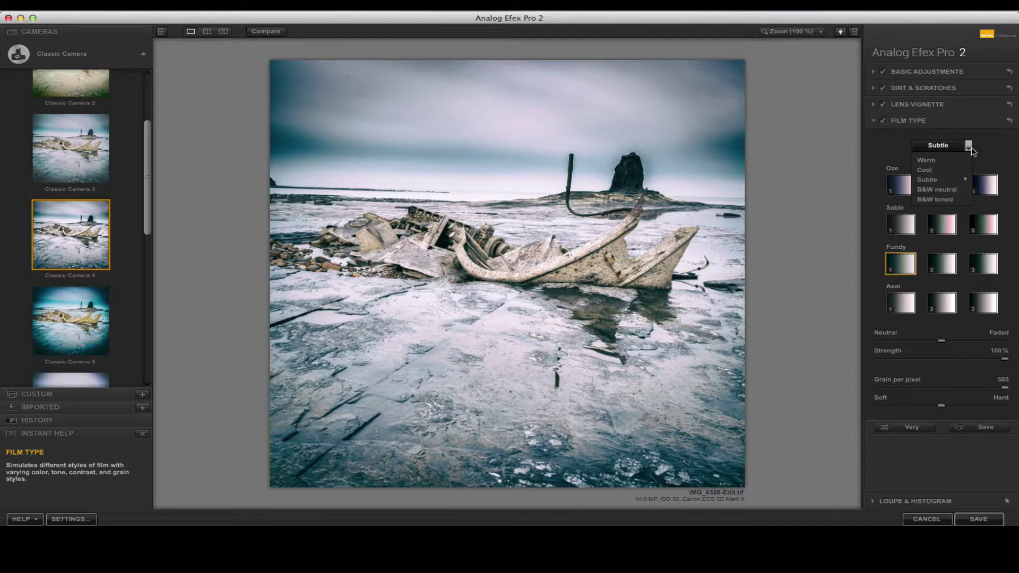
click(991, 152)
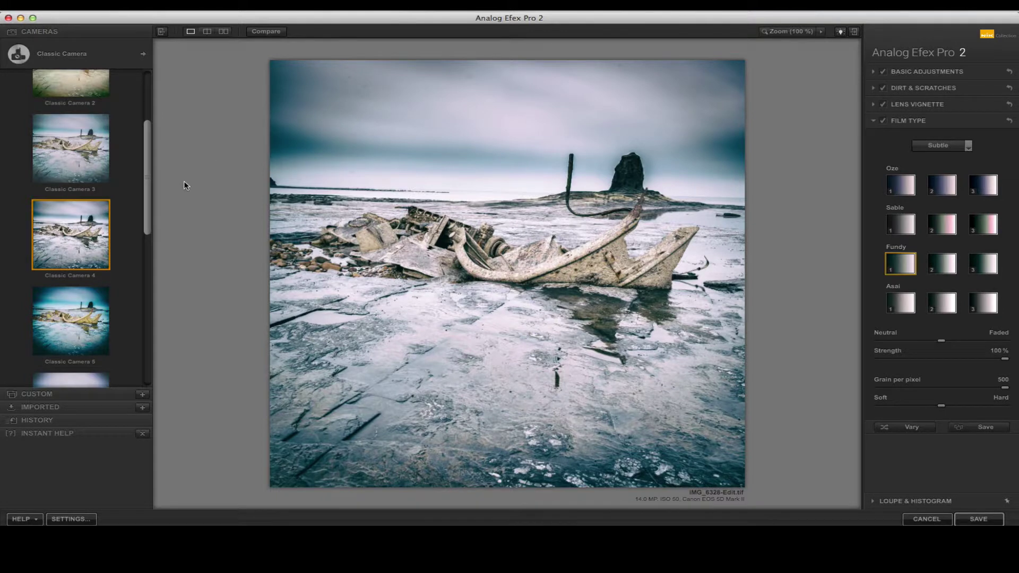
Step: Try the Classic Camera 7 preset on the photo and reapply Classic Camera 4
drag(149, 180, 151, 295)
click(106, 189)
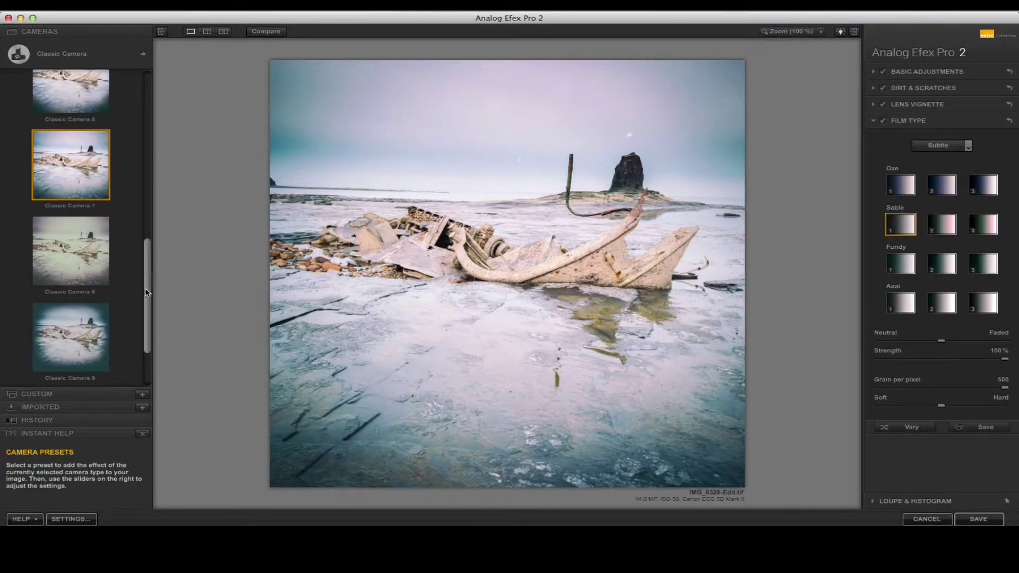
drag(150, 285, 148, 113)
click(134, 190)
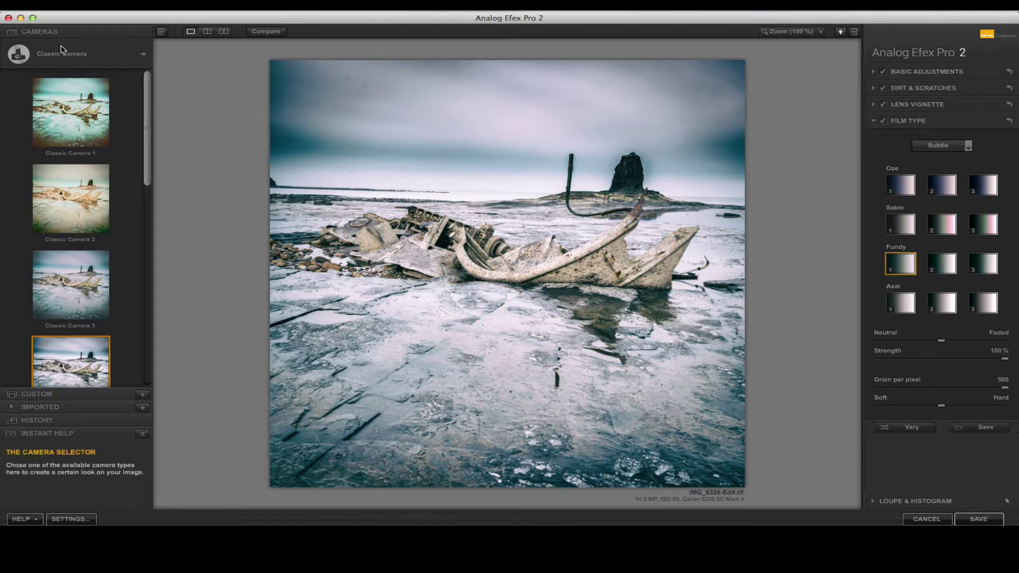
Step: Switch to the Wet Plate tool combination and apply the Wet Plate 3 preset
click(143, 55)
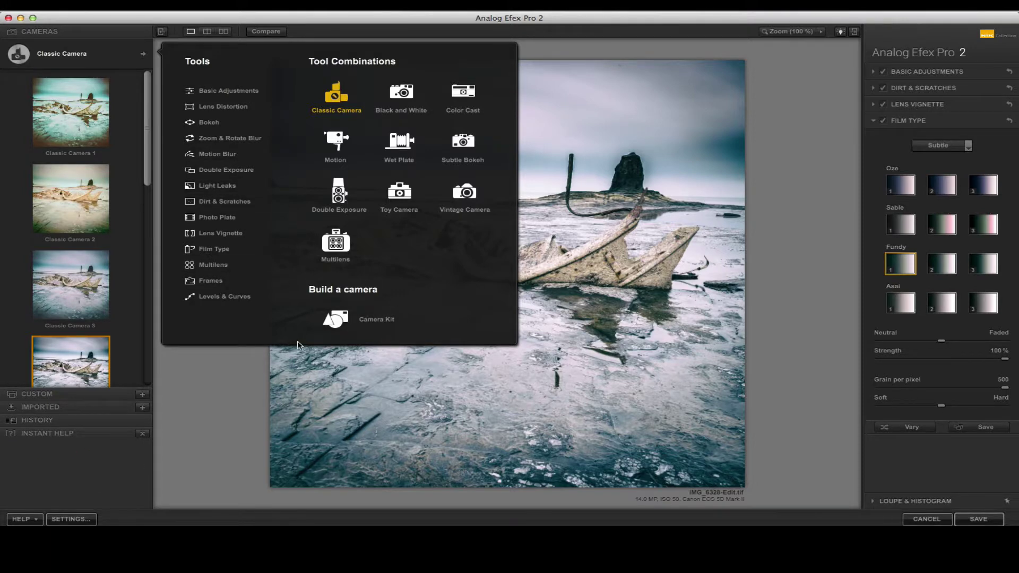
click(401, 142)
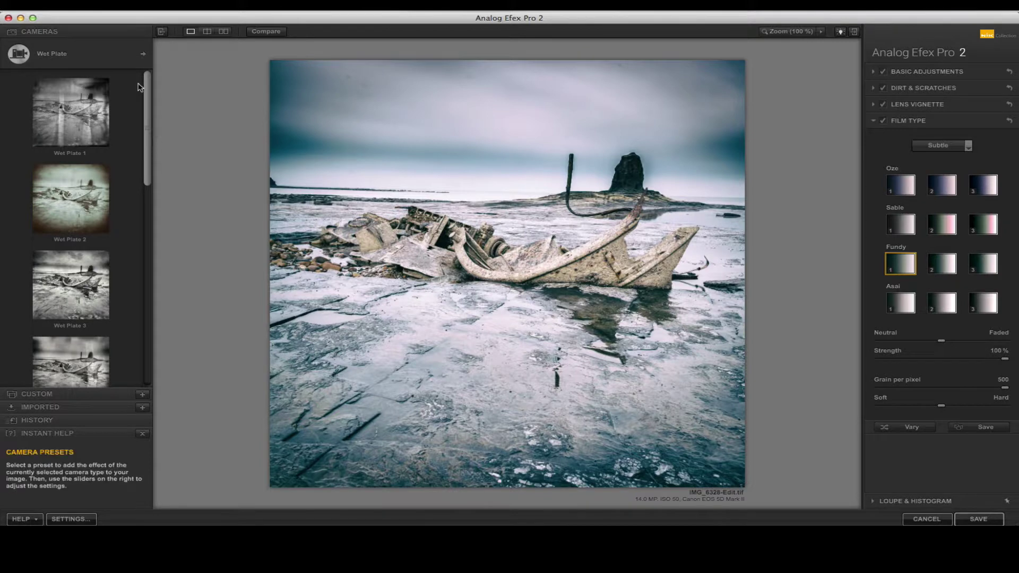
drag(148, 109, 144, 145)
click(107, 200)
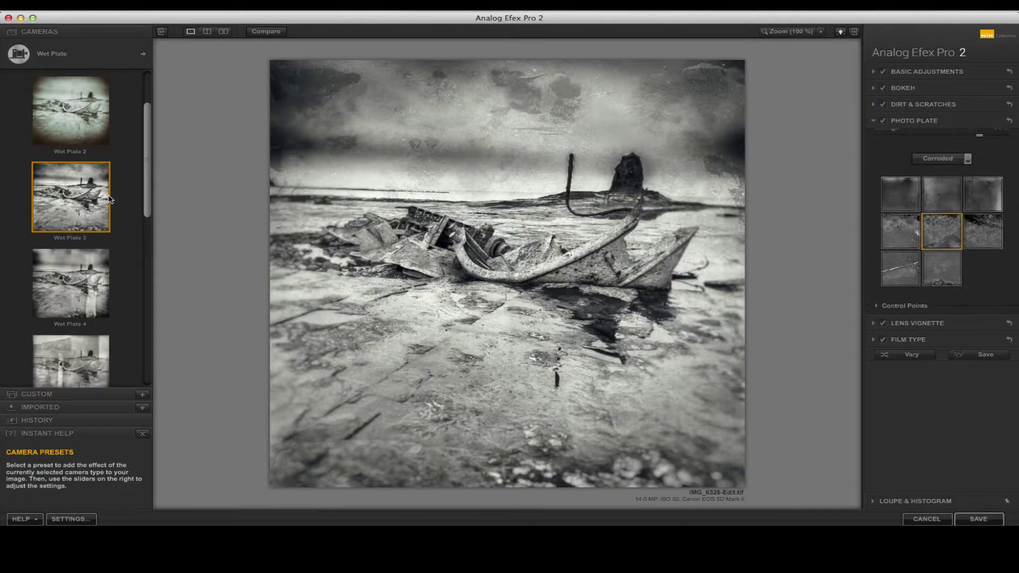
Step: Compare the Wet Plate 4, 7 and 3 presets on the photo, ending with Wet Plate 1
drag(150, 177, 147, 213)
click(77, 196)
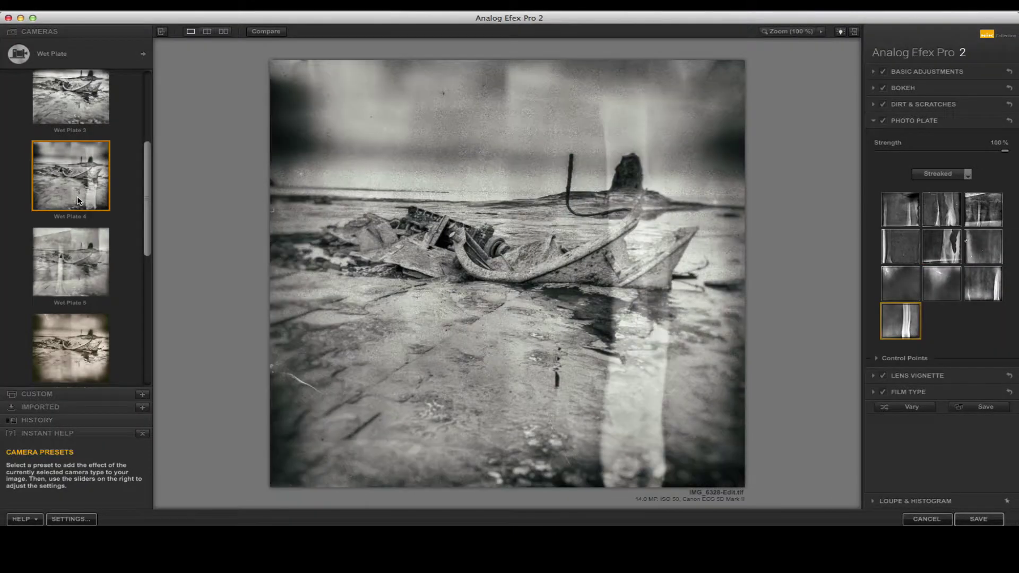
drag(150, 178, 150, 232)
click(97, 273)
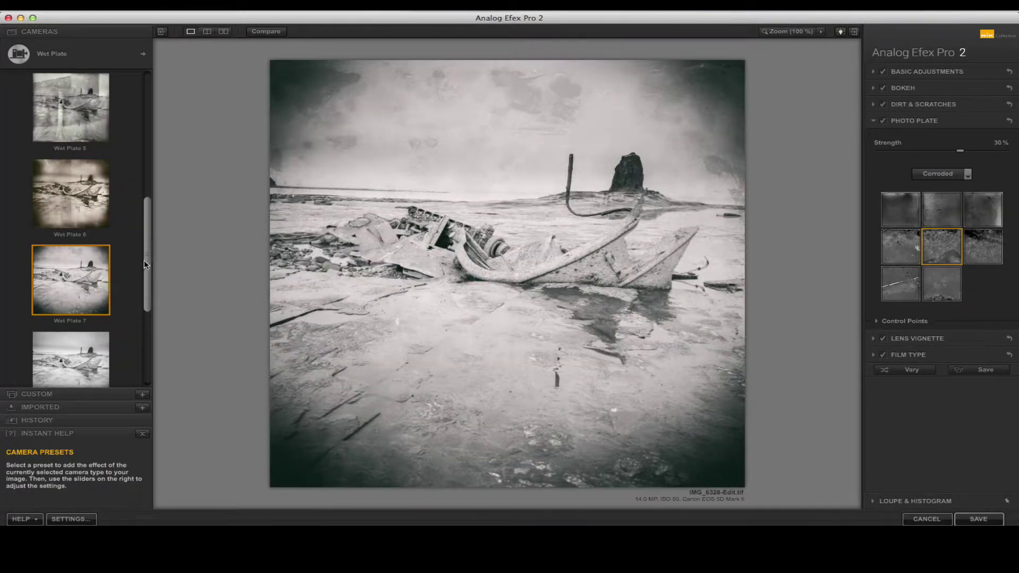
drag(145, 261, 146, 134)
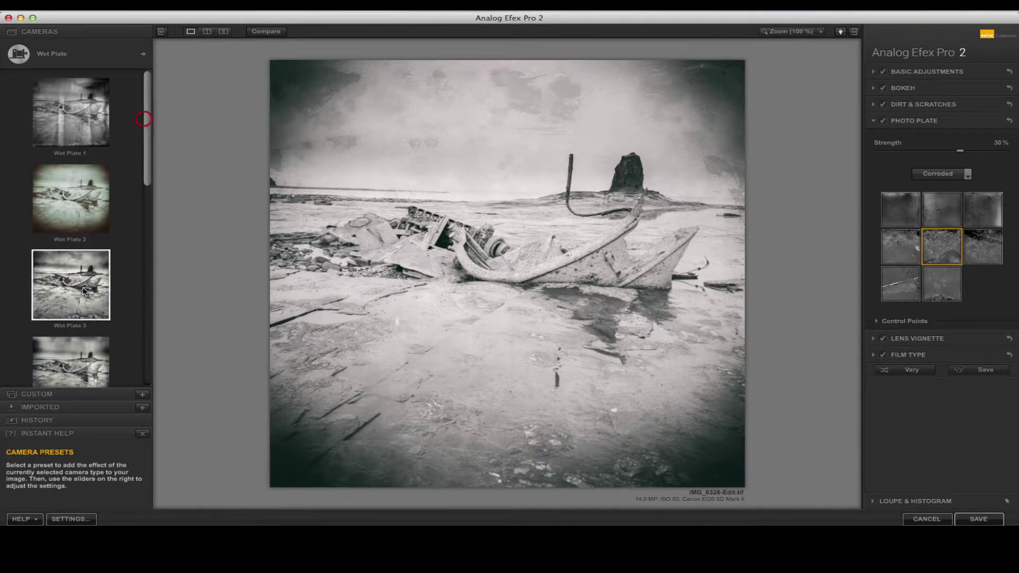
click(87, 293)
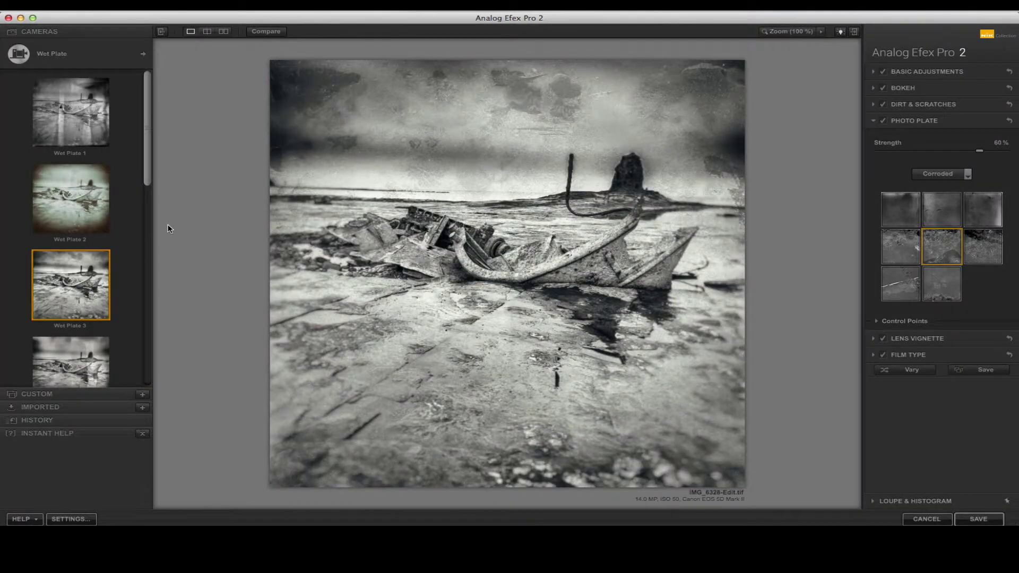
click(94, 291)
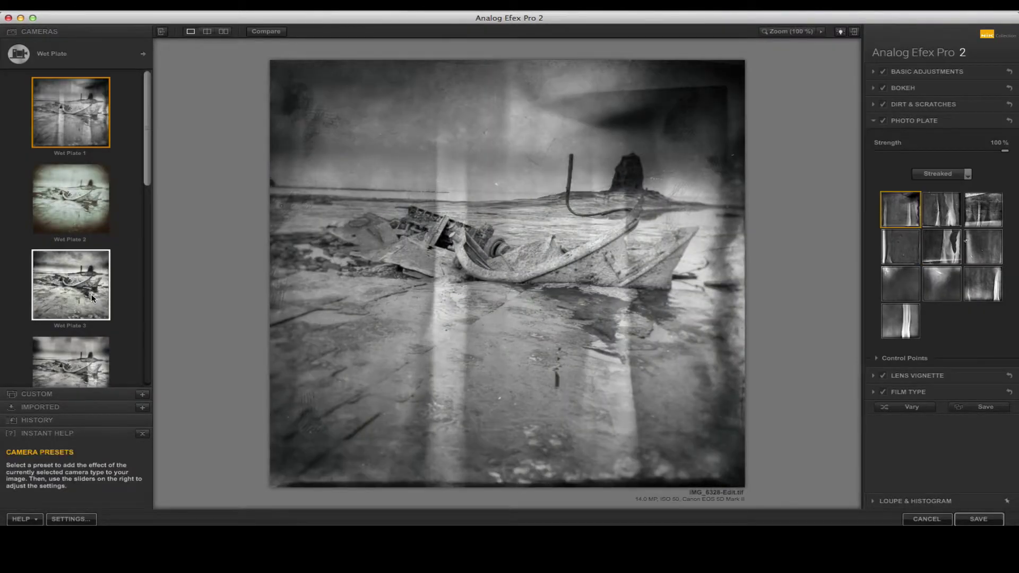
Step: Switch to the Double Exposure tool combination and apply the Double Exposure 1 preset
click(143, 54)
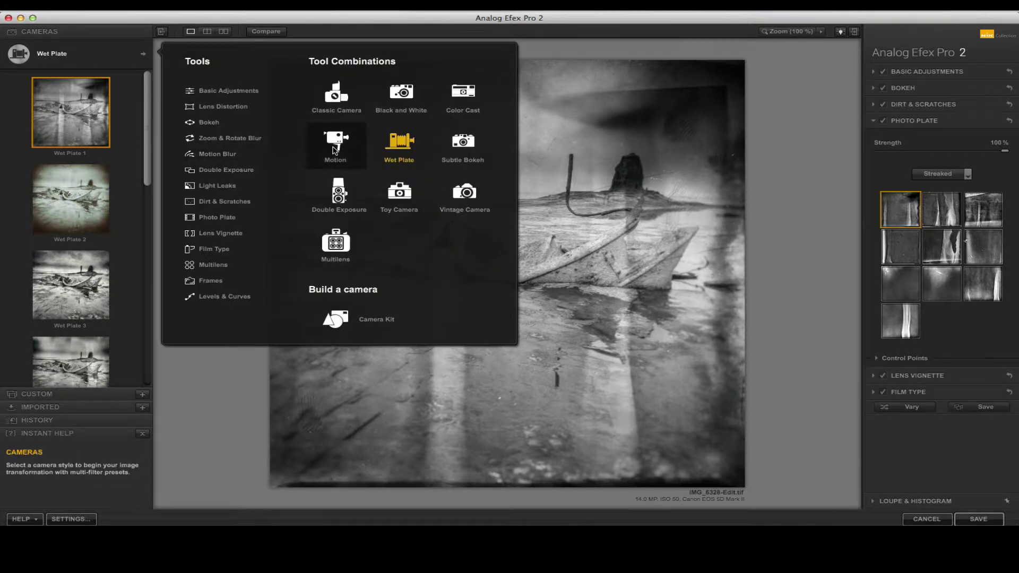
click(339, 203)
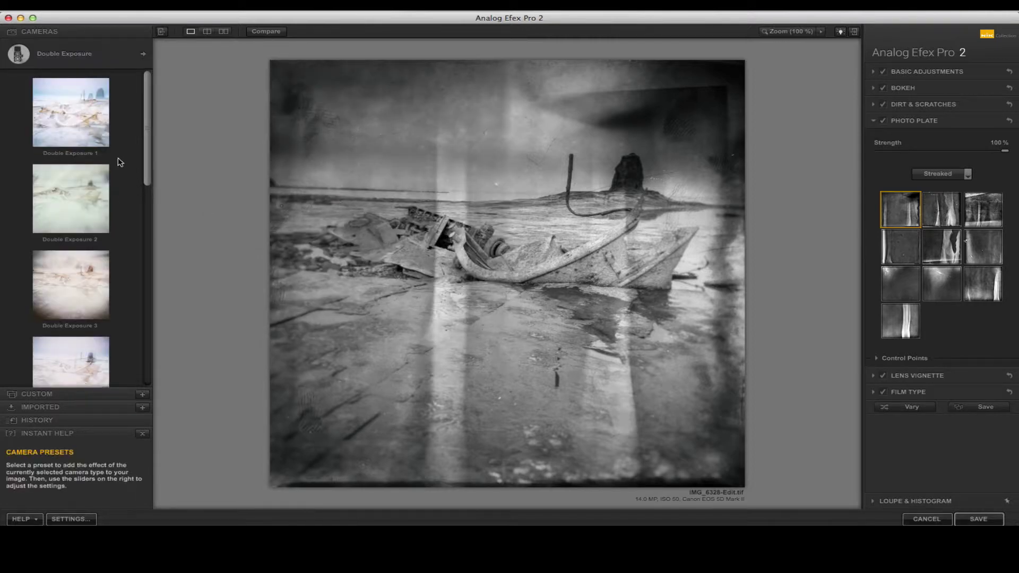
click(97, 135)
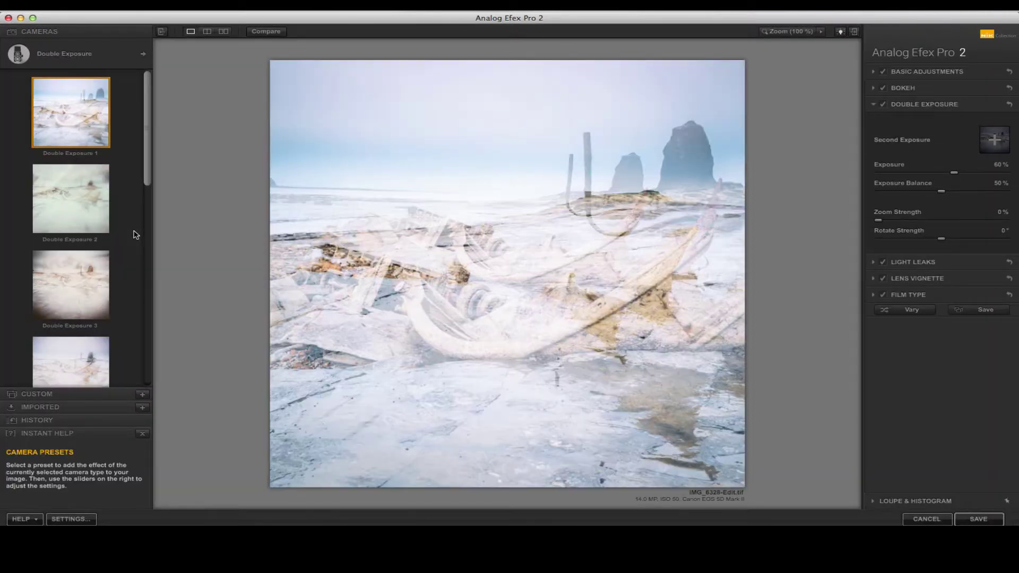
Step: Try the Double Exposure 7, 6 and 8 presets on the shipwreck photo
scroll(147, 236, down, 4)
drag(147, 235, 147, 294)
click(84, 287)
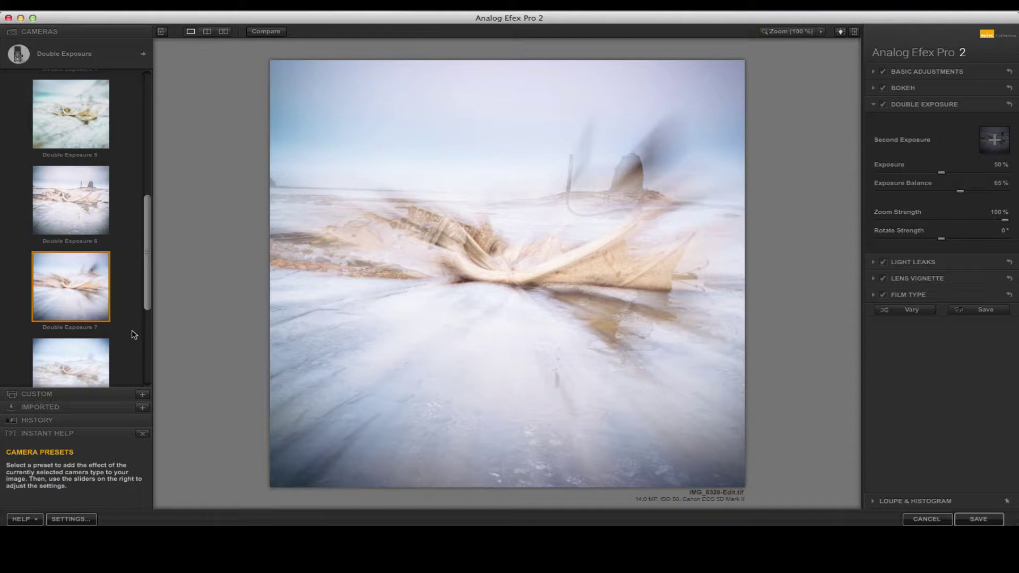
click(87, 219)
drag(148, 240, 145, 361)
click(85, 212)
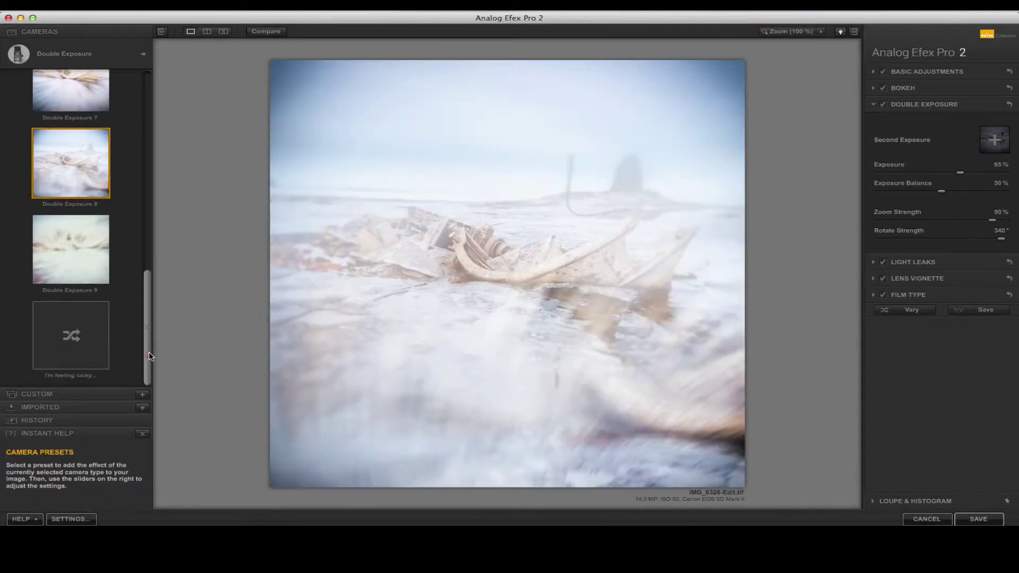
Step: Generate several random Double Exposure variations with the "I'm feeling lucky" preset
click(86, 352)
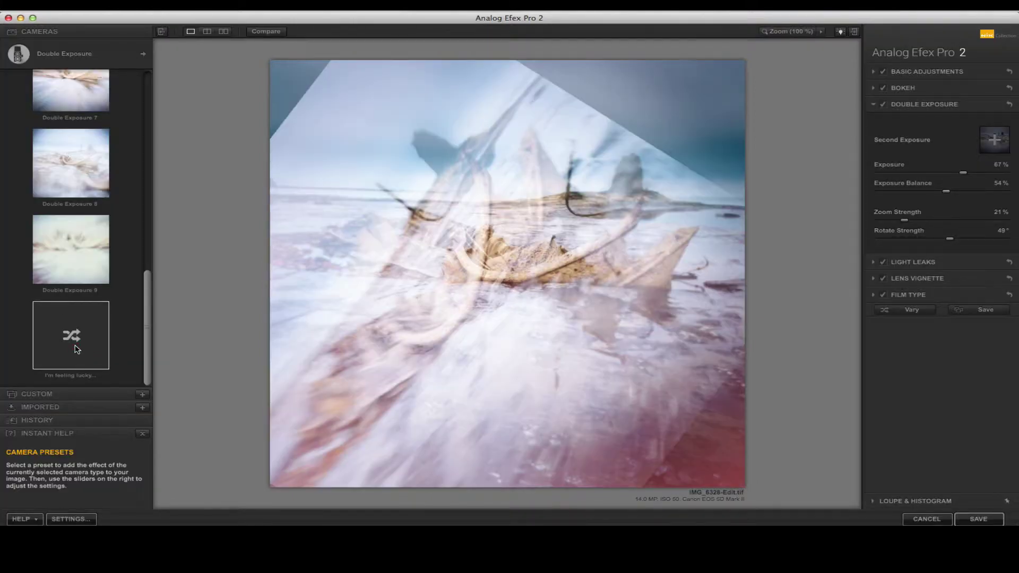
click(77, 349)
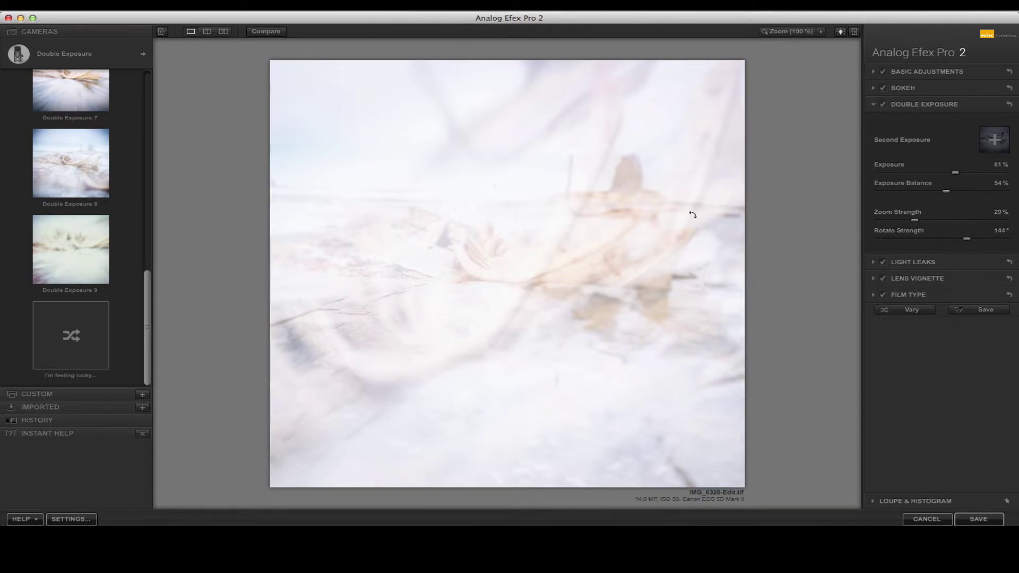
click(92, 336)
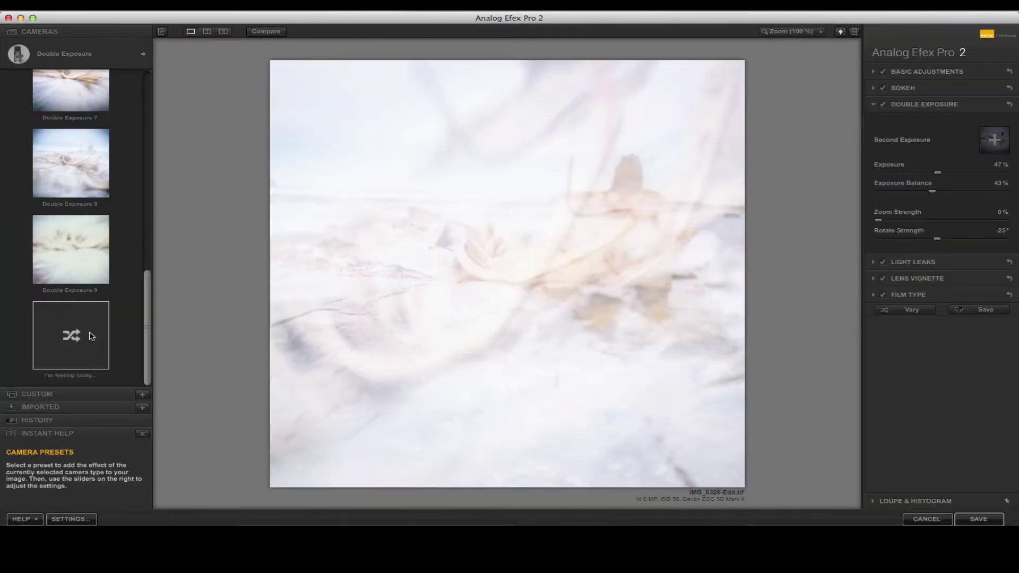
click(92, 336)
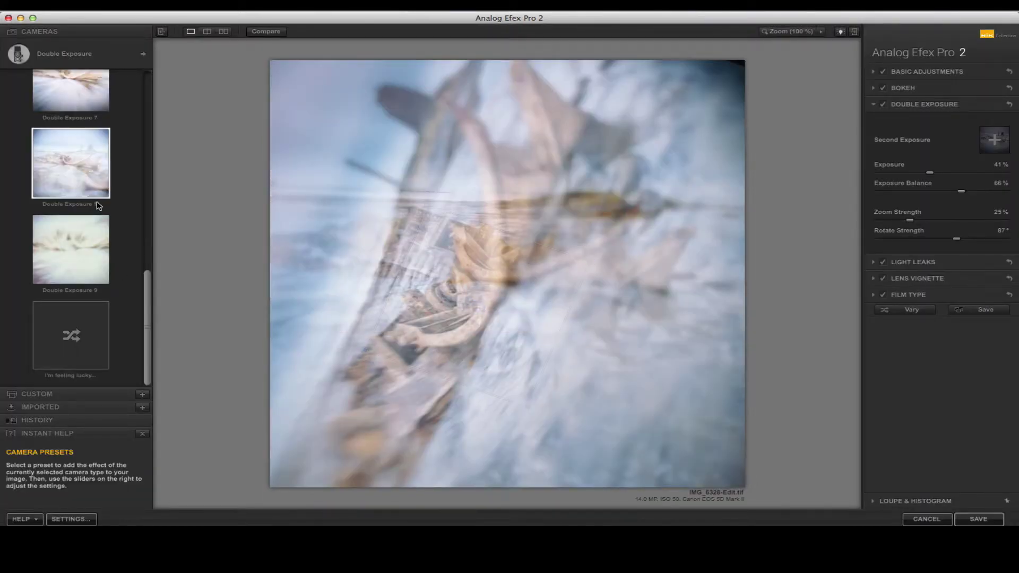
Step: Try the Double Exposure 8 and 3 presets, and apply Double Exposure 1 to the photo
click(90, 184)
drag(148, 302, 142, 103)
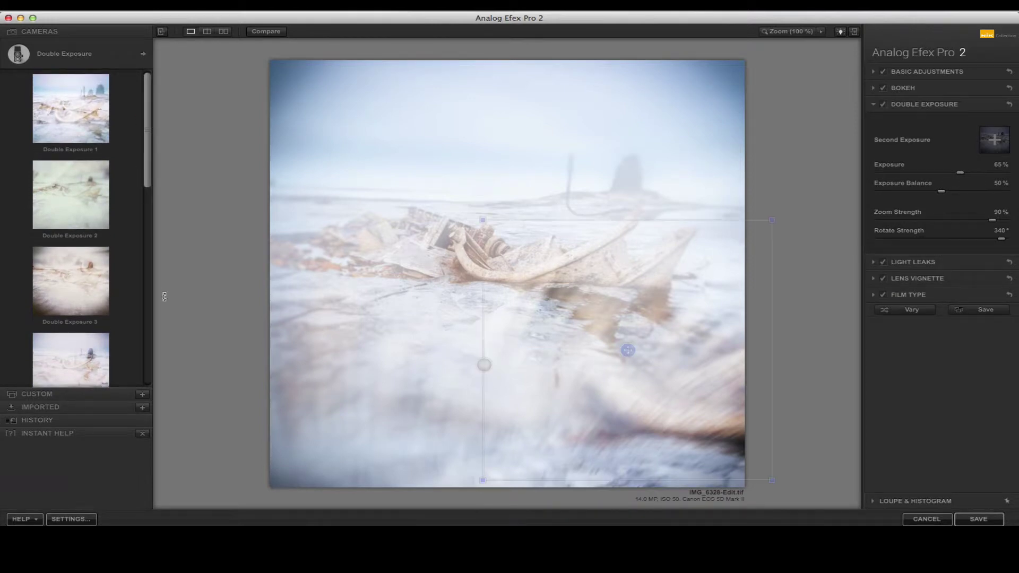
click(96, 298)
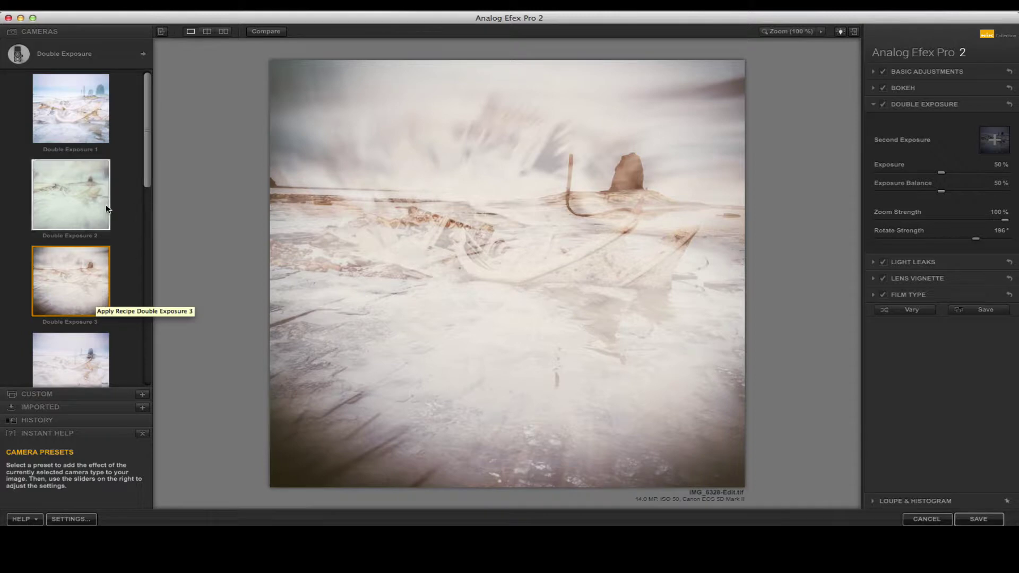
click(94, 116)
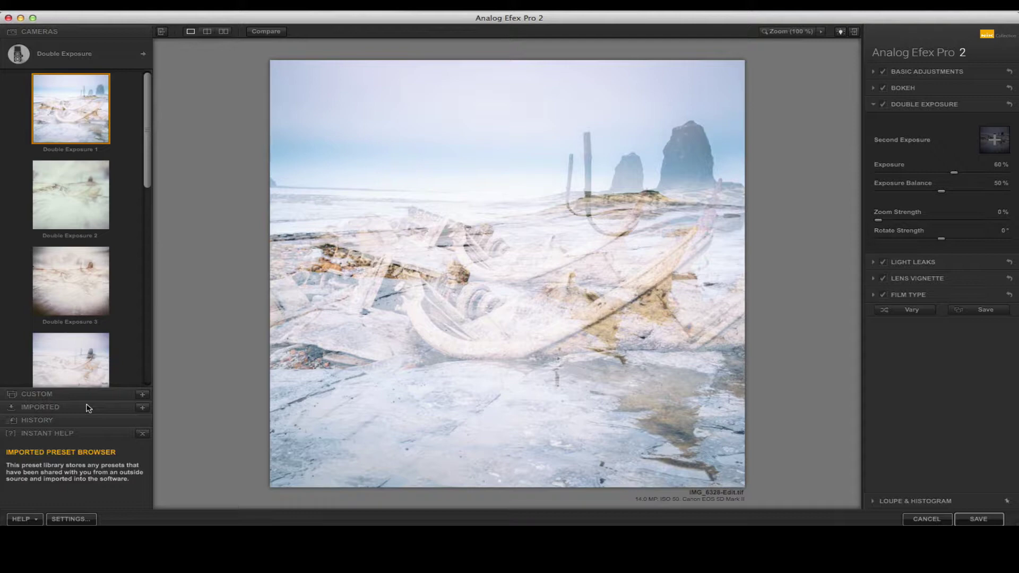
Step: Open and dismiss the option to add a custom preset, and view the Custom, Imported and History browsers
click(142, 395)
click(510, 207)
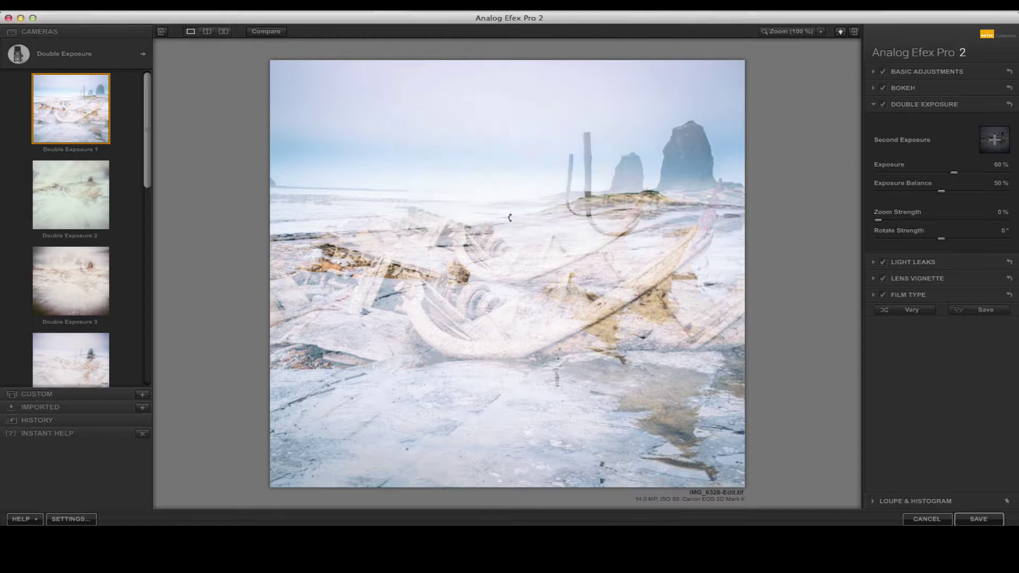
click(50, 395)
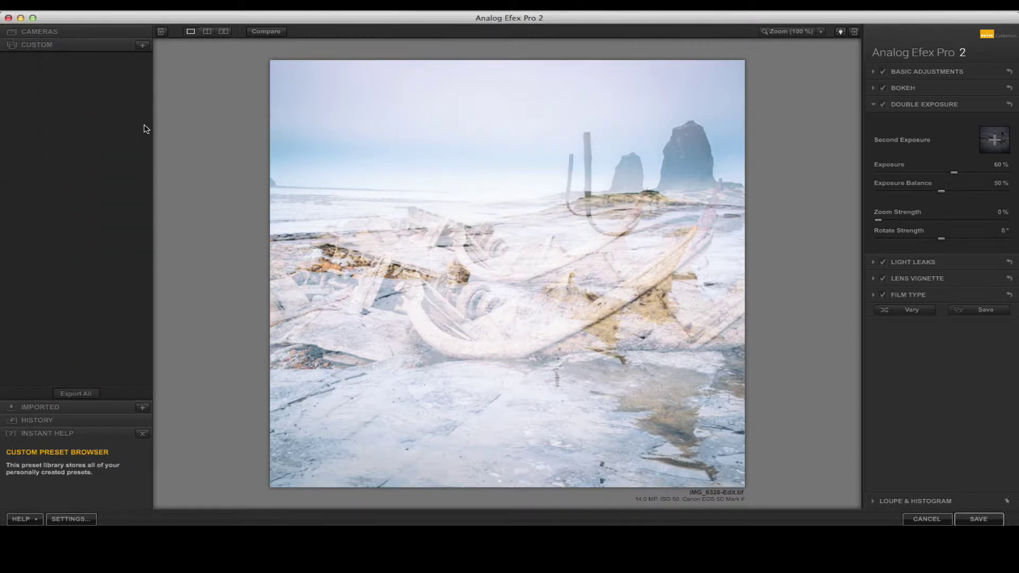
click(53, 408)
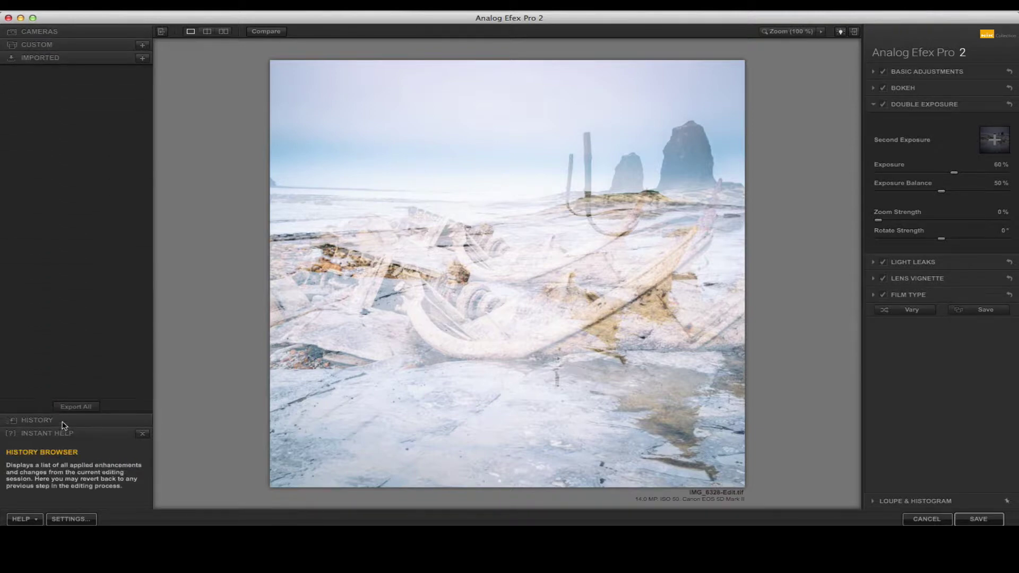
click(54, 422)
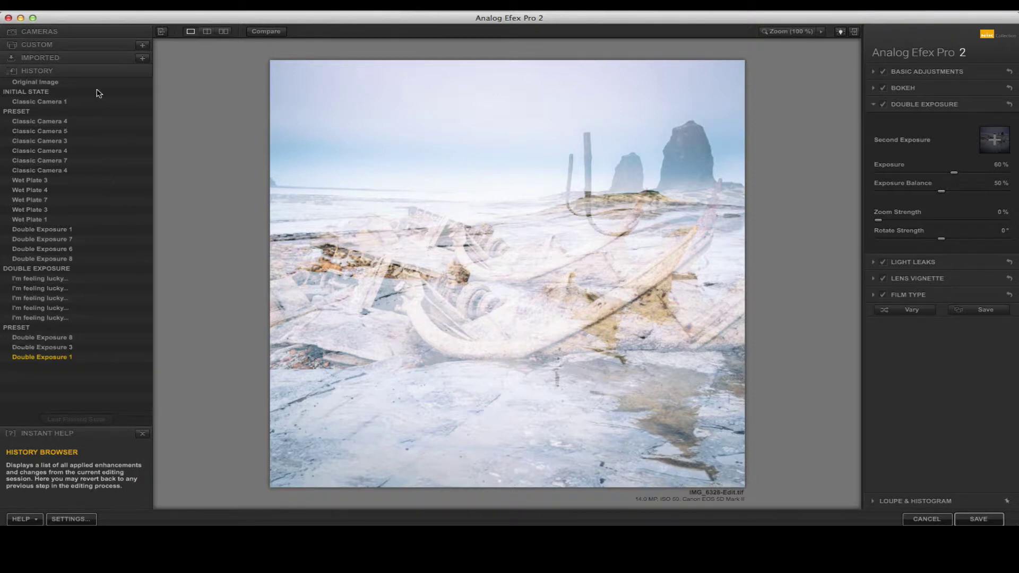
Step: Revisit earlier preset states in the edit history and revert the shipwreck photo to the initial Classic Camera 1 state
click(50, 131)
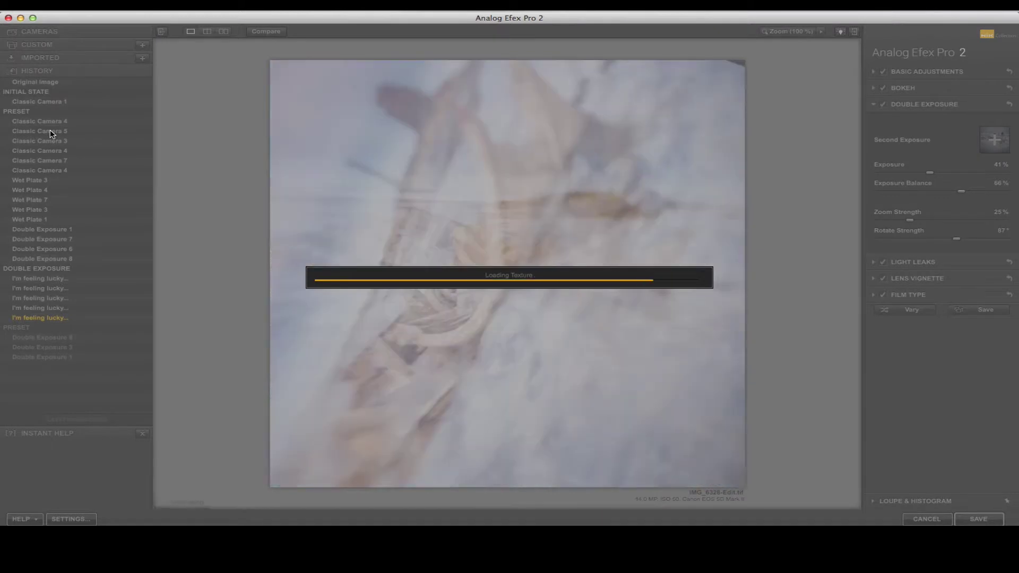
click(52, 173)
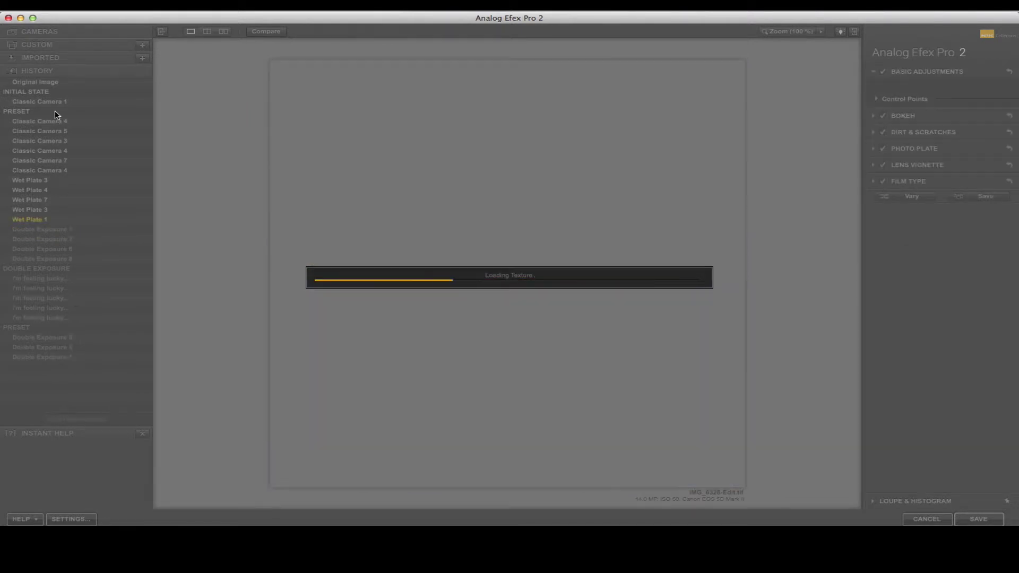
click(53, 104)
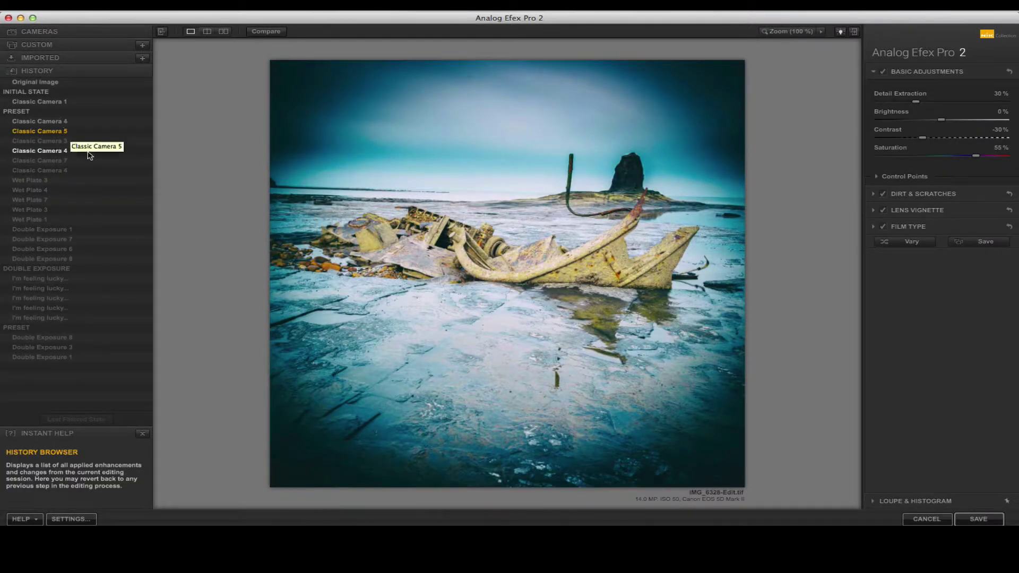
click(61, 142)
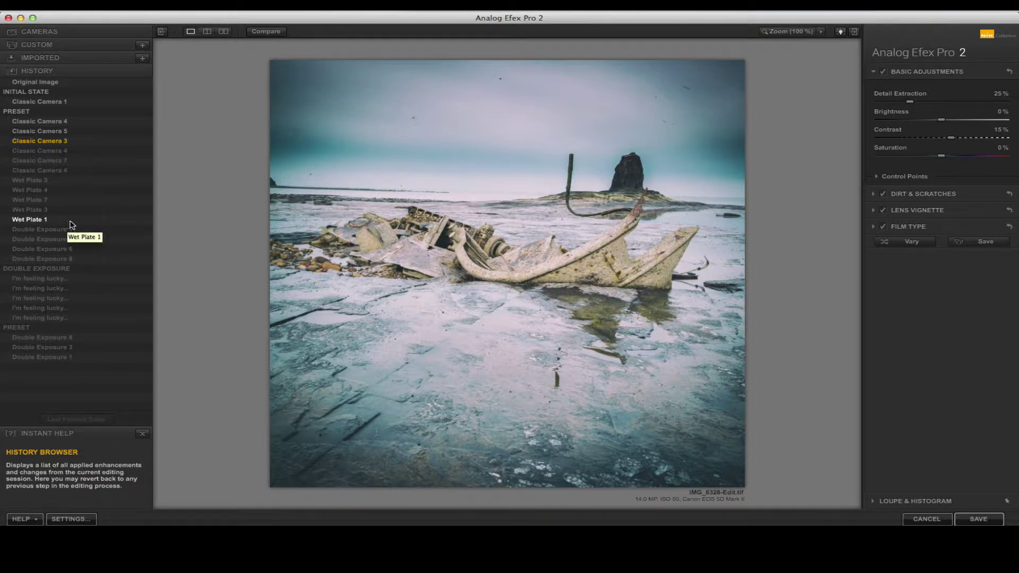
click(42, 102)
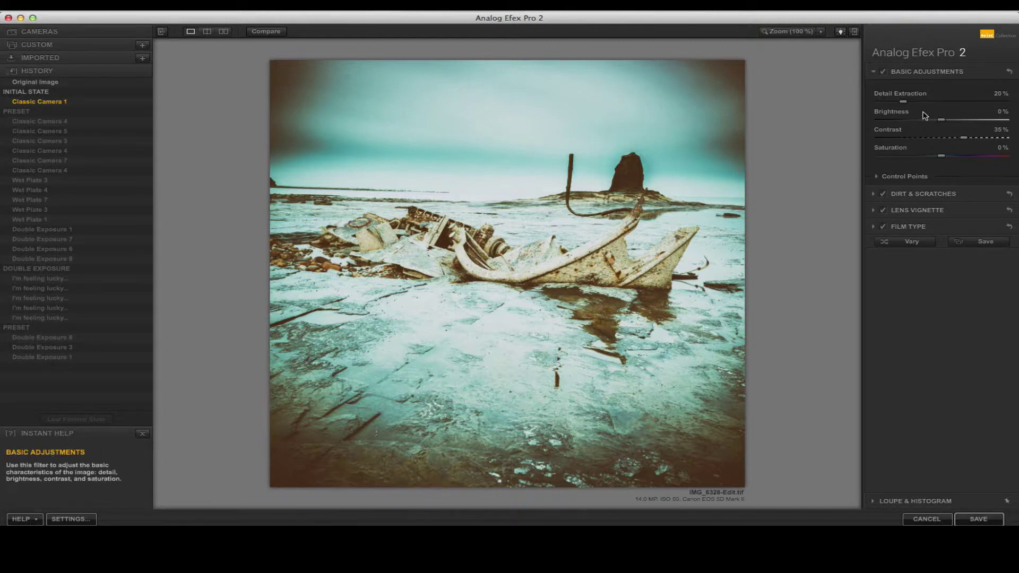
Step: Try Dust and Lint scratch textures 18, 14, 8 and 13 on the shipwreck photo under Dirt & Scratches
click(875, 194)
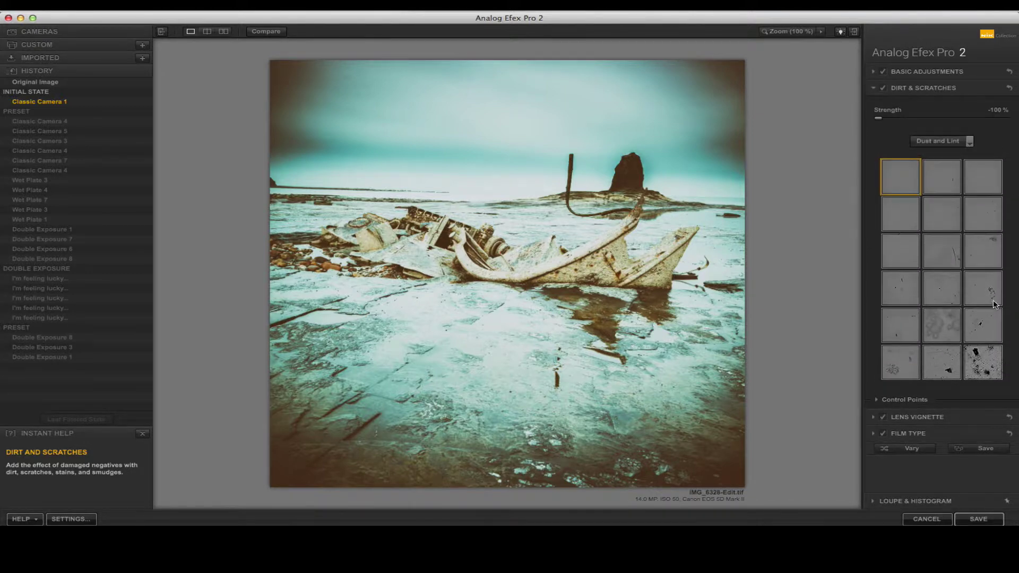
click(992, 364)
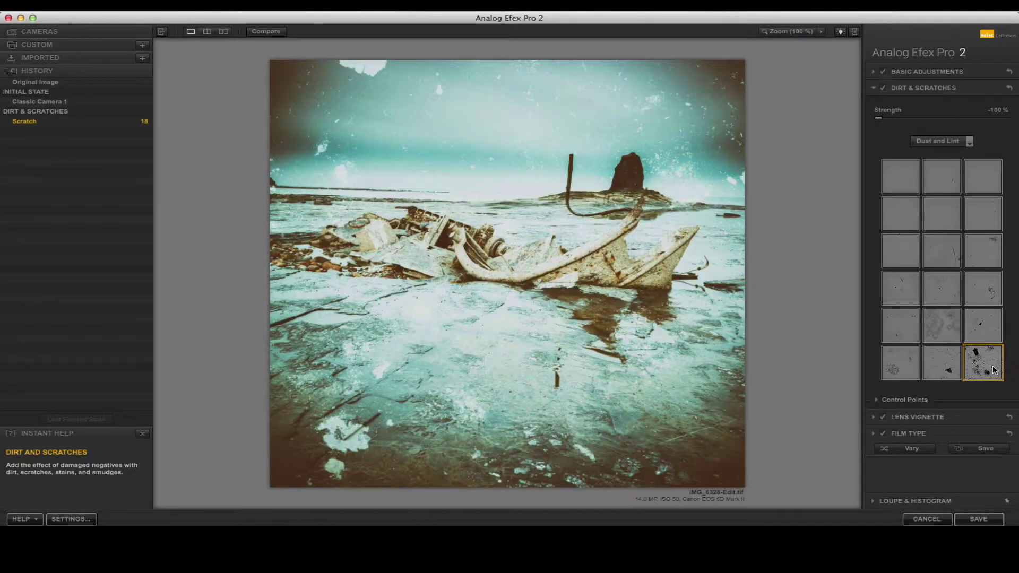
click(945, 321)
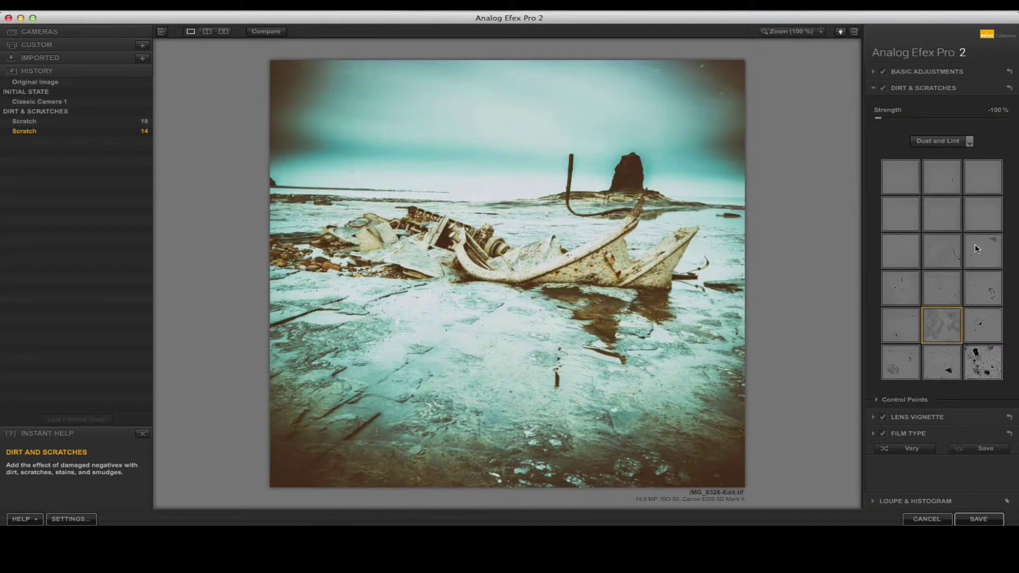
click(955, 253)
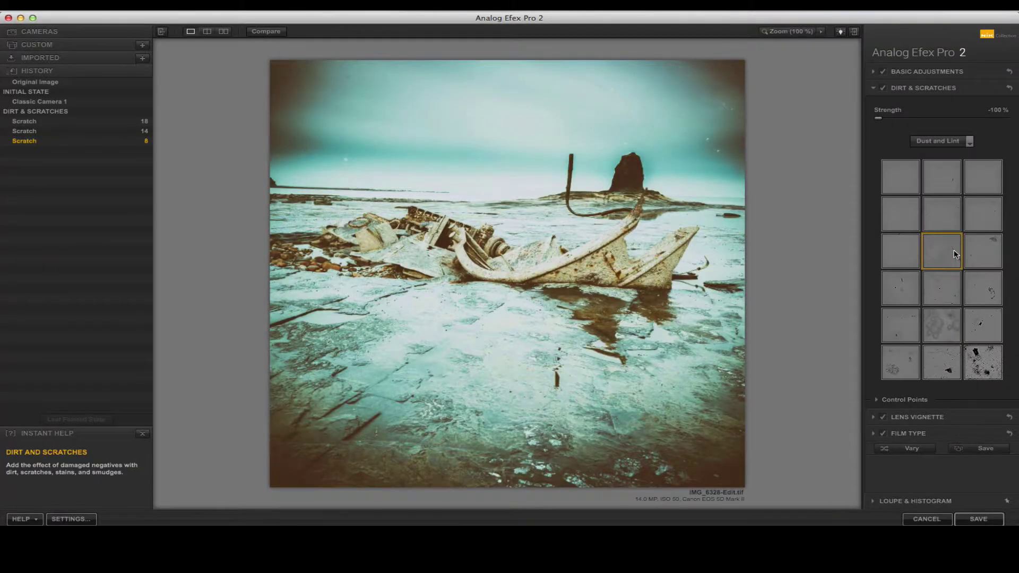
click(908, 319)
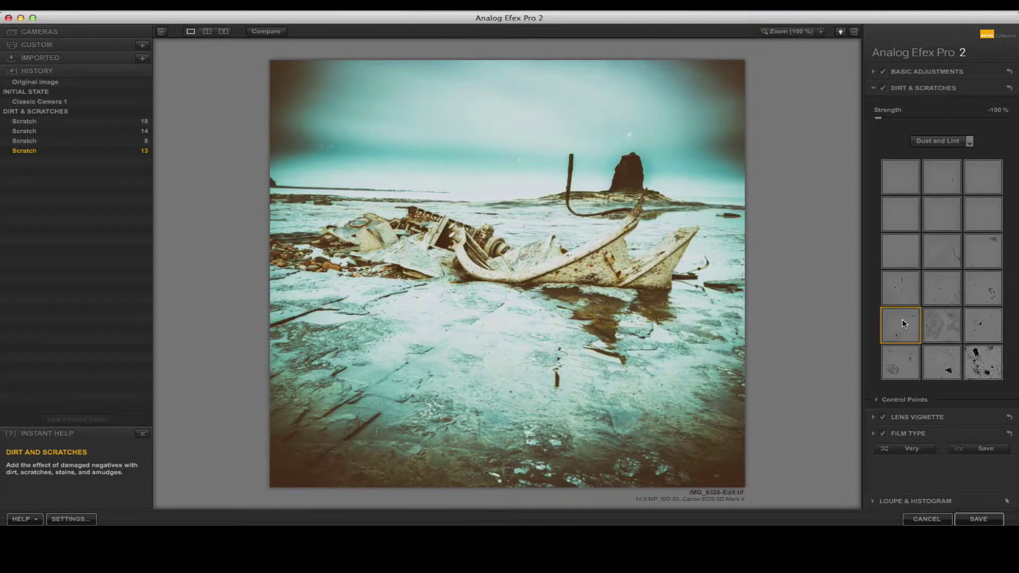
Step: Apply Dust and Lint scratch texture 9 and save the edited shipwreck photo back to Lightroom
click(992, 259)
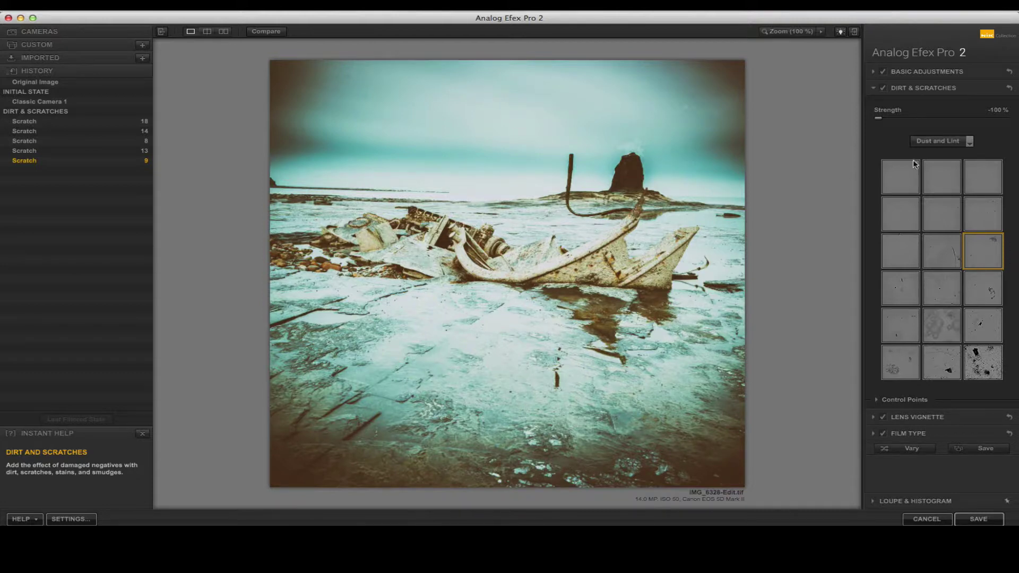
click(874, 91)
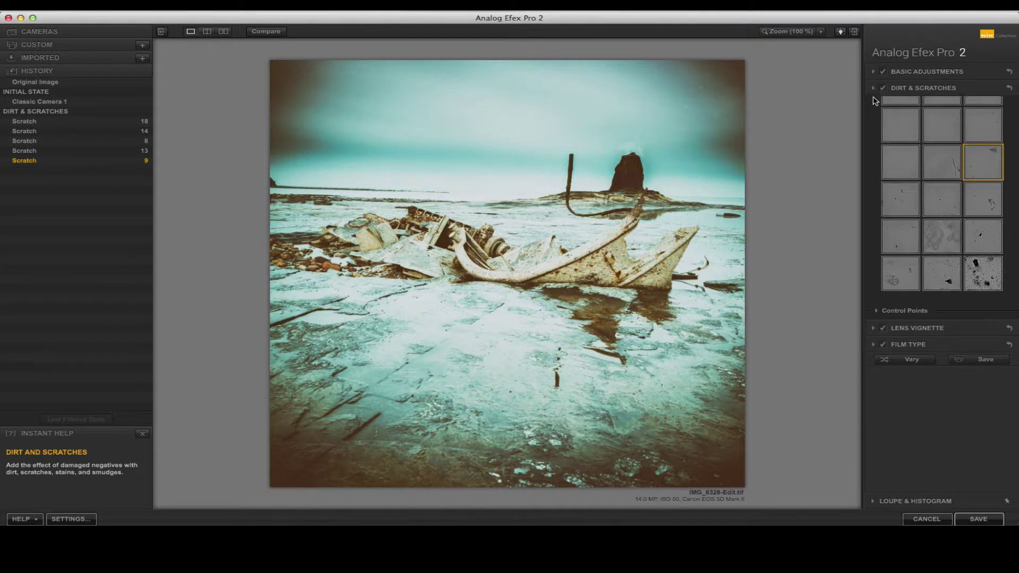
click(981, 519)
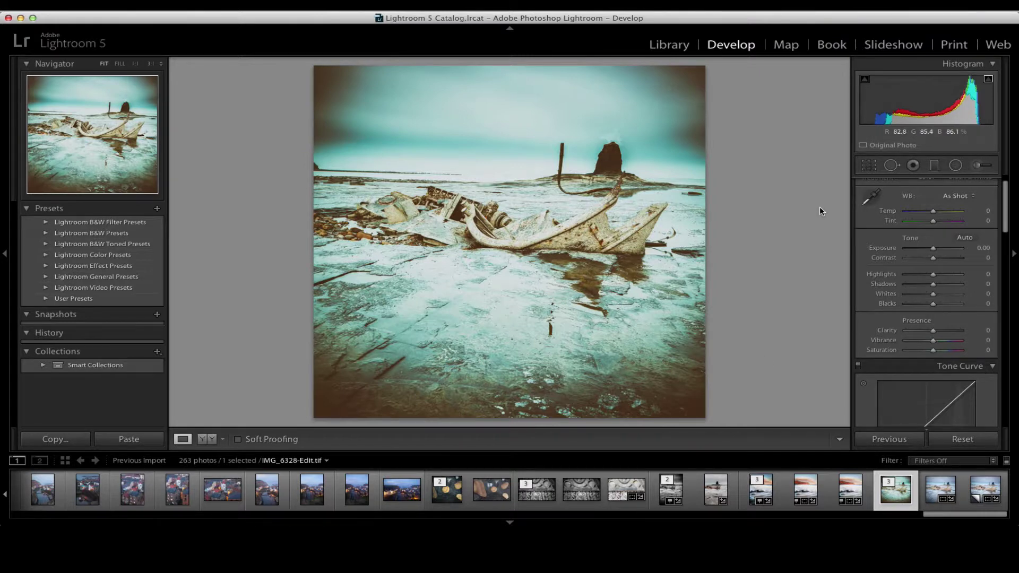
Step: Open the seascape IMG_6441.CR2 from the Library grid and create a virtual copy of it
click(670, 45)
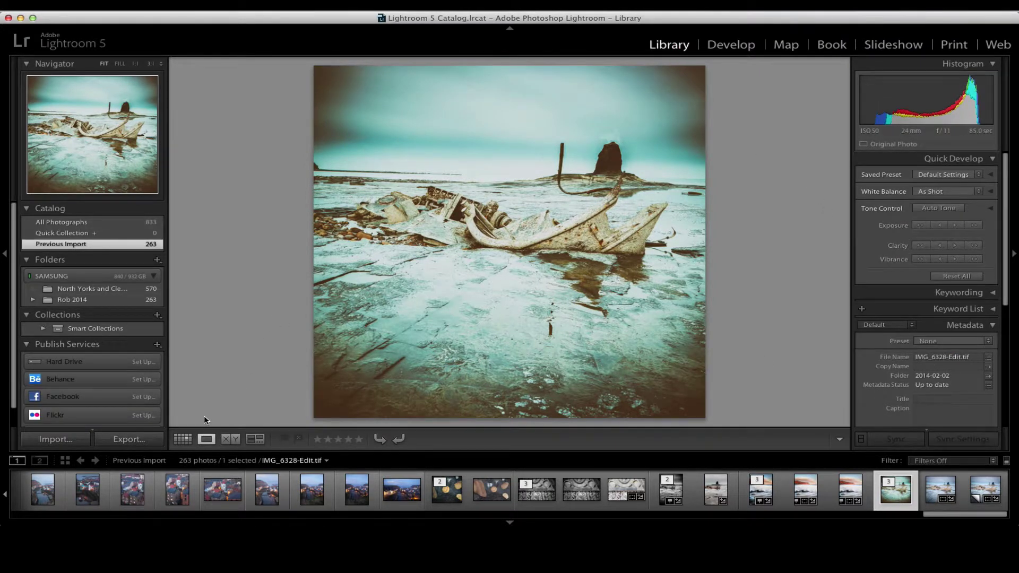
click(182, 439)
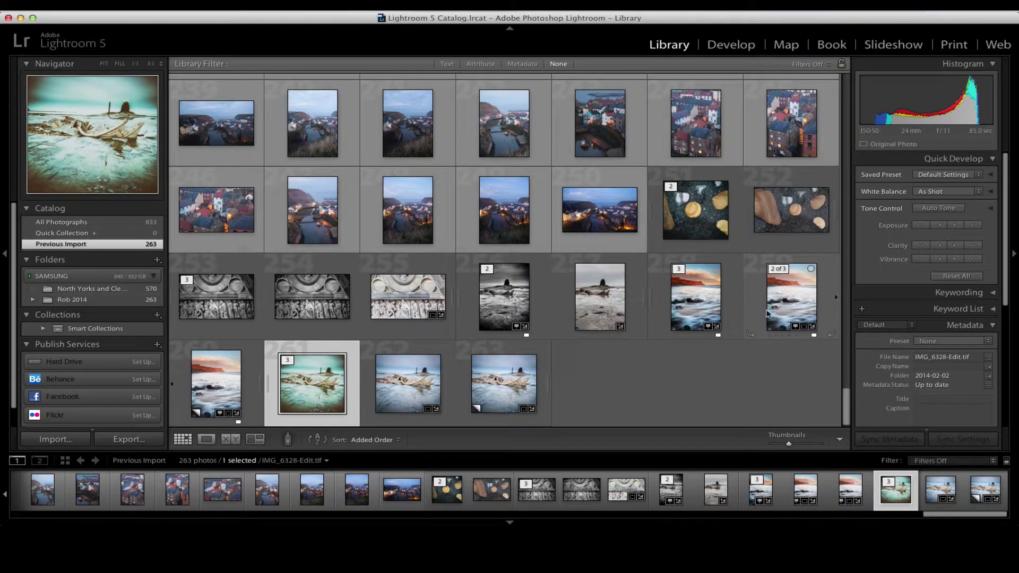
scroll(552, 256, up, 5)
scroll(552, 255, down, 5)
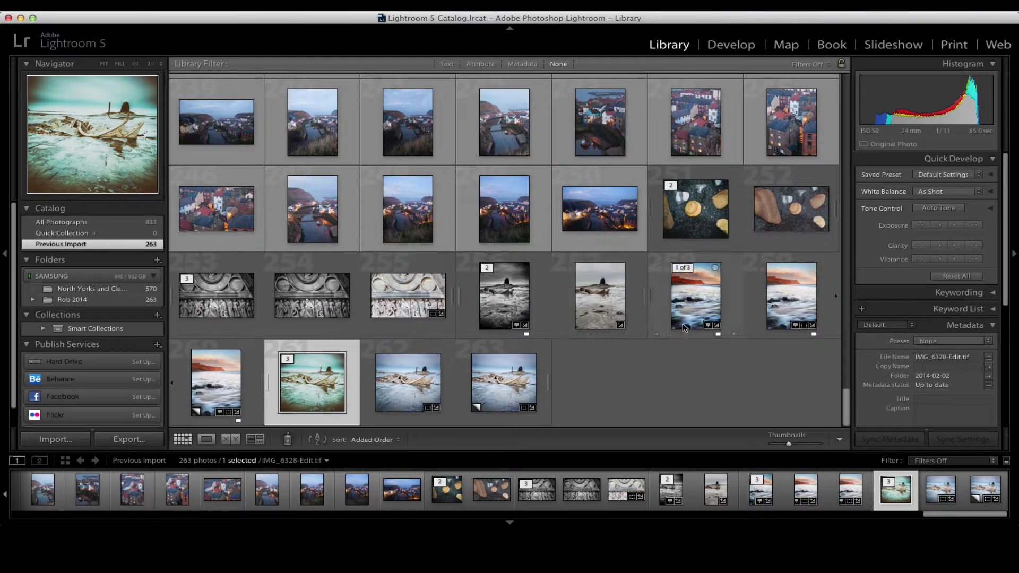
double_click(778, 302)
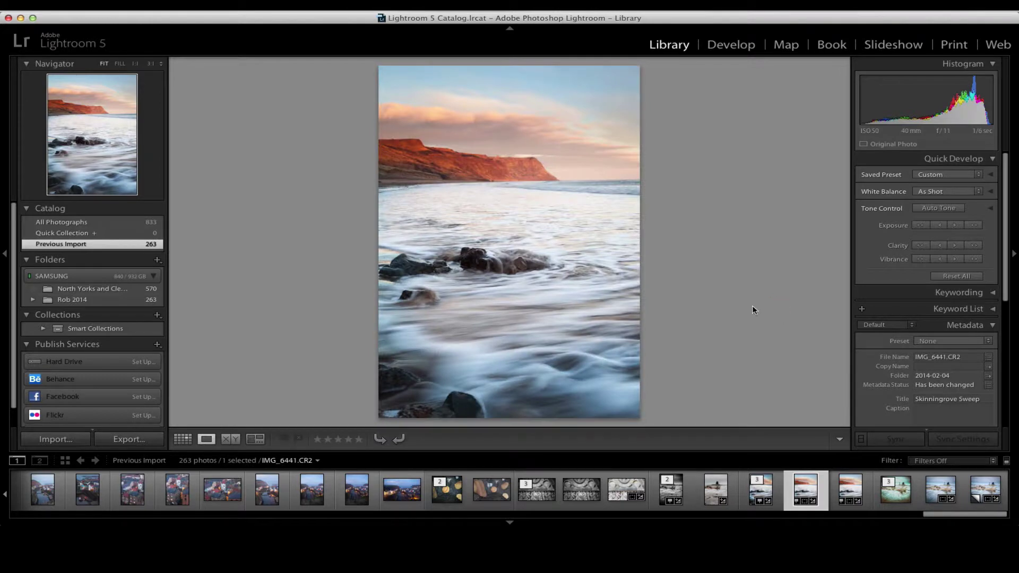
right_click(510, 231)
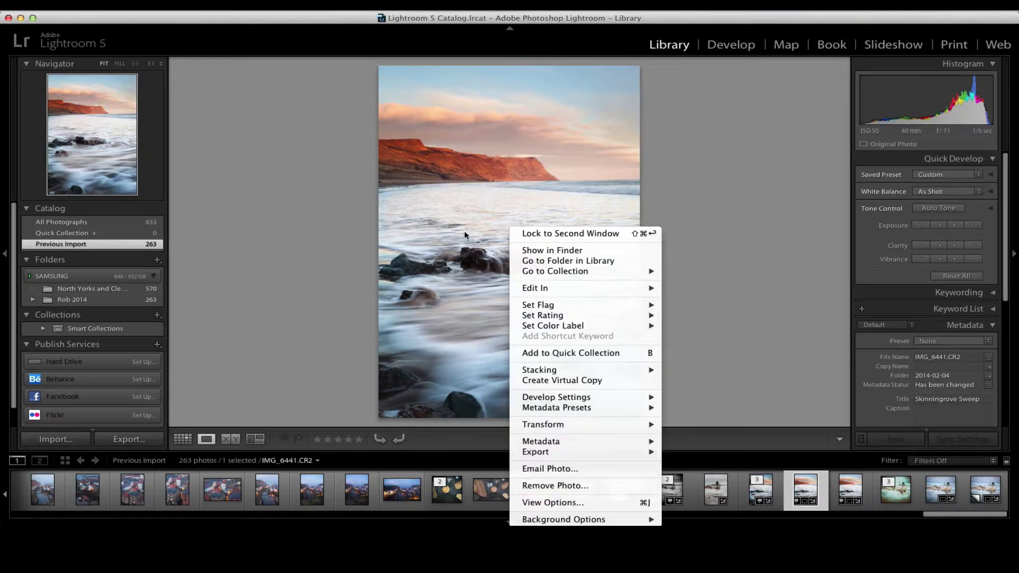
click(577, 384)
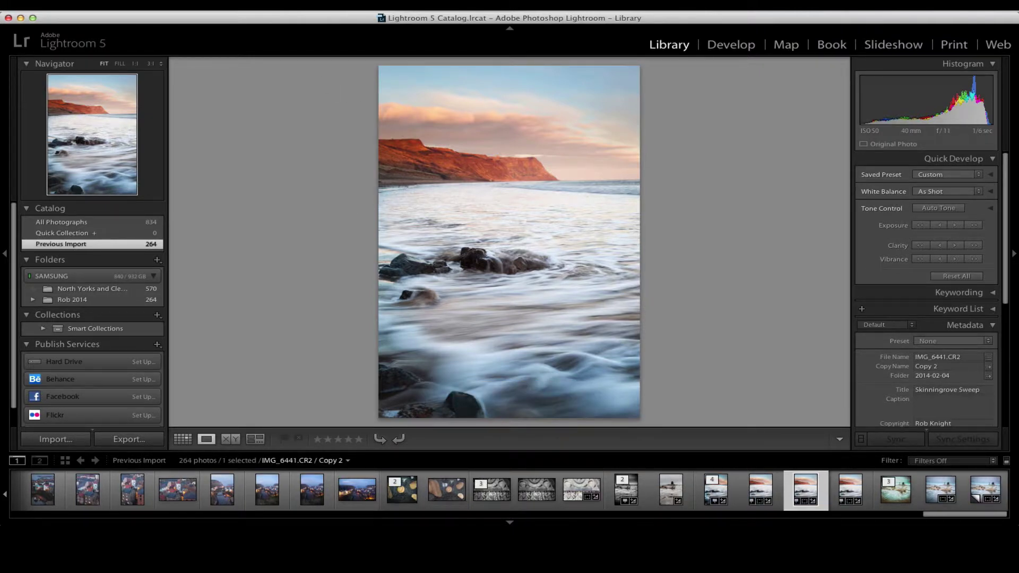
Step: Open a copy of the seascape with Lightroom adjustments in Silver Efex Pro 2 and maximise the plug-in window
click(194, 6)
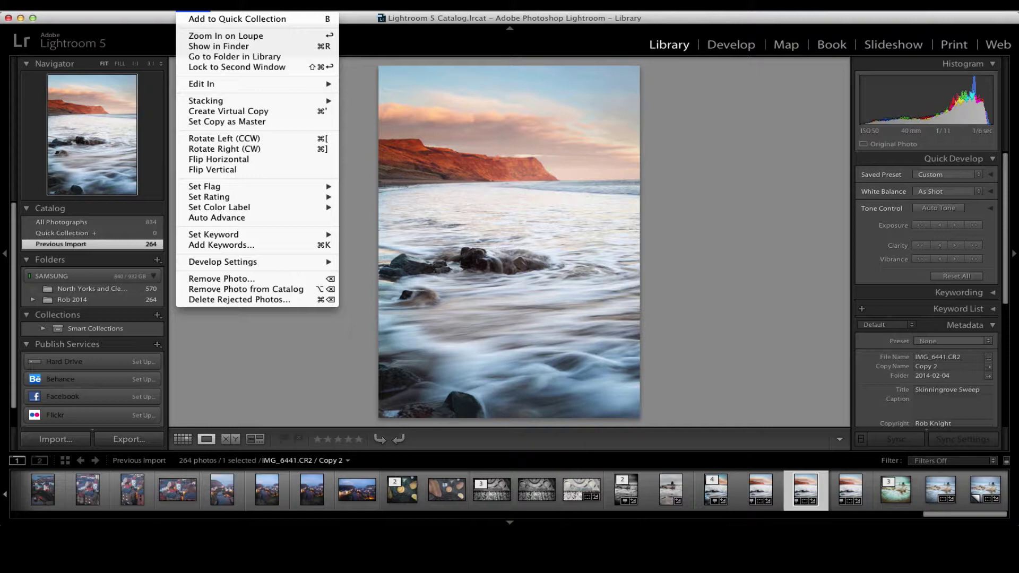
mouse_move(278, 85)
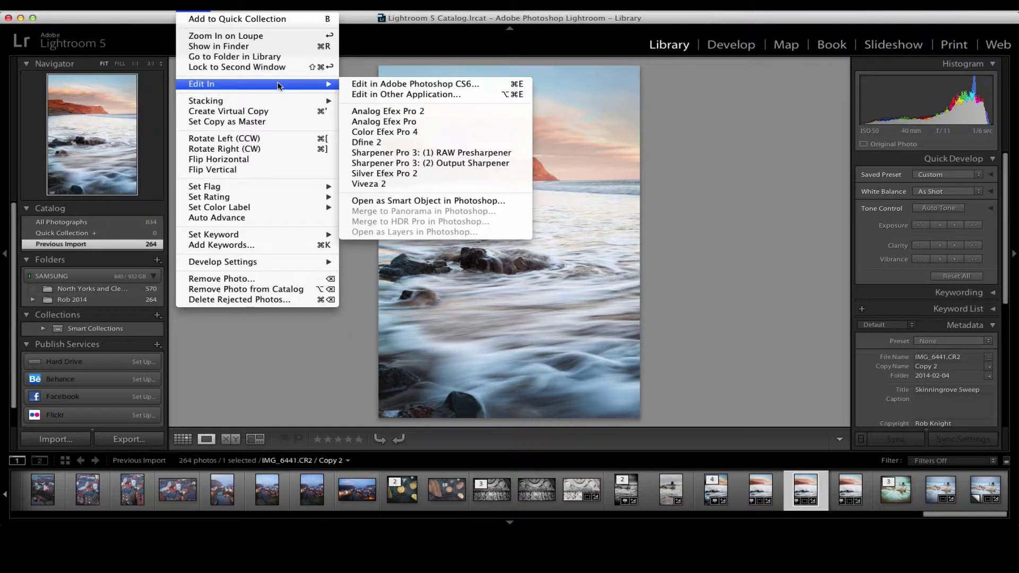
click(404, 175)
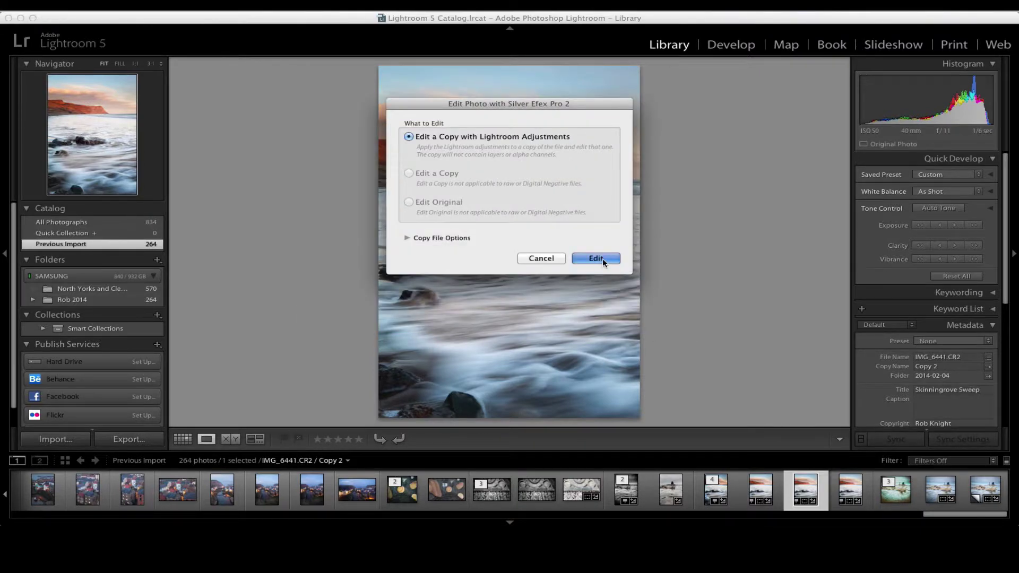
click(596, 259)
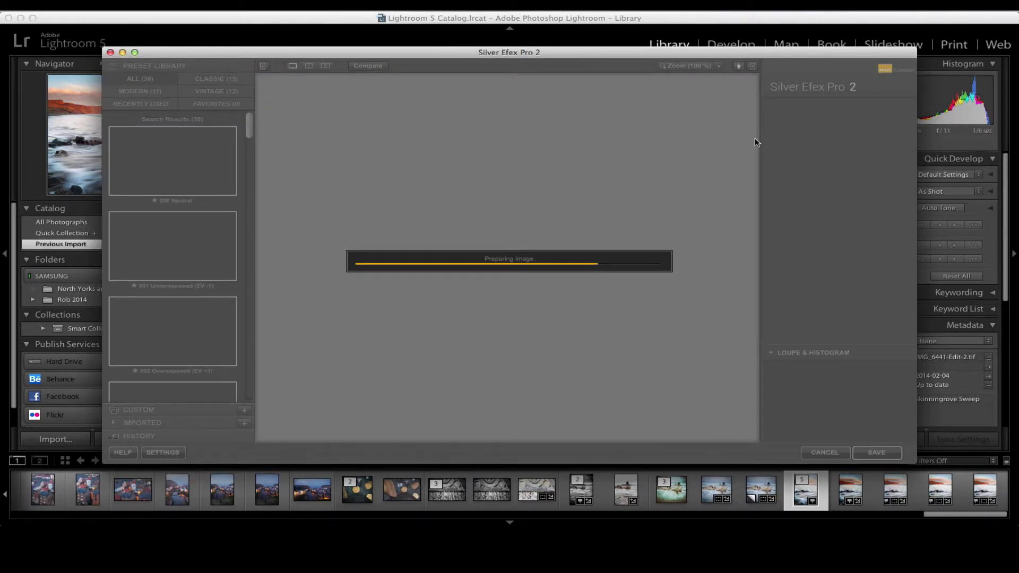
click(136, 53)
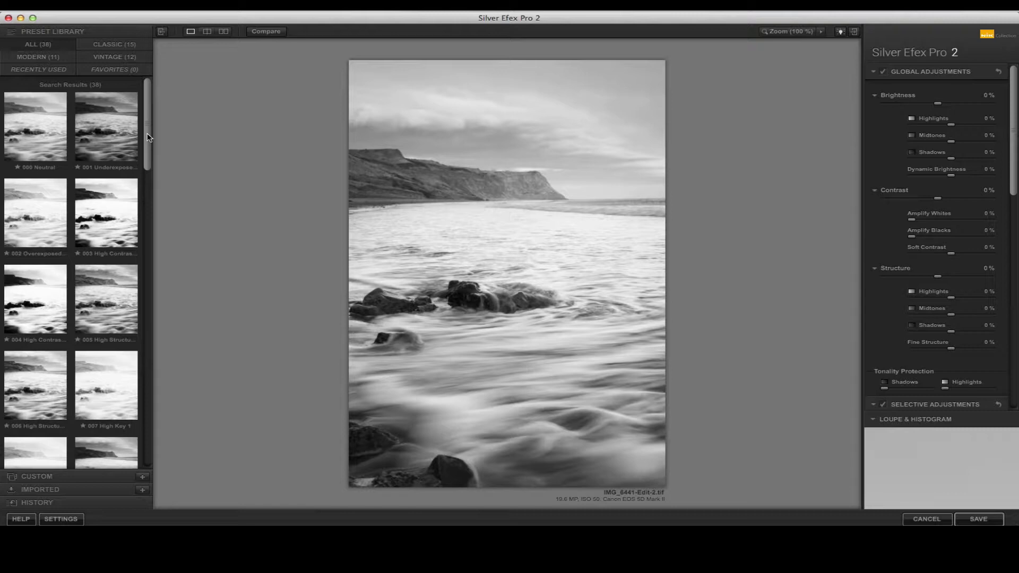
Step: Try the 003 High Contrast, 004 High Contrast (smooth) and 005 High Structure presets on the seascape
mouse_move(149, 137)
mouse_down()
mouse_move(150, 163)
mouse_move(154, 120)
mouse_up()
mouse_move(148, 149)
mouse_down()
mouse_move(146, 178)
mouse_move(148, 141)
mouse_up()
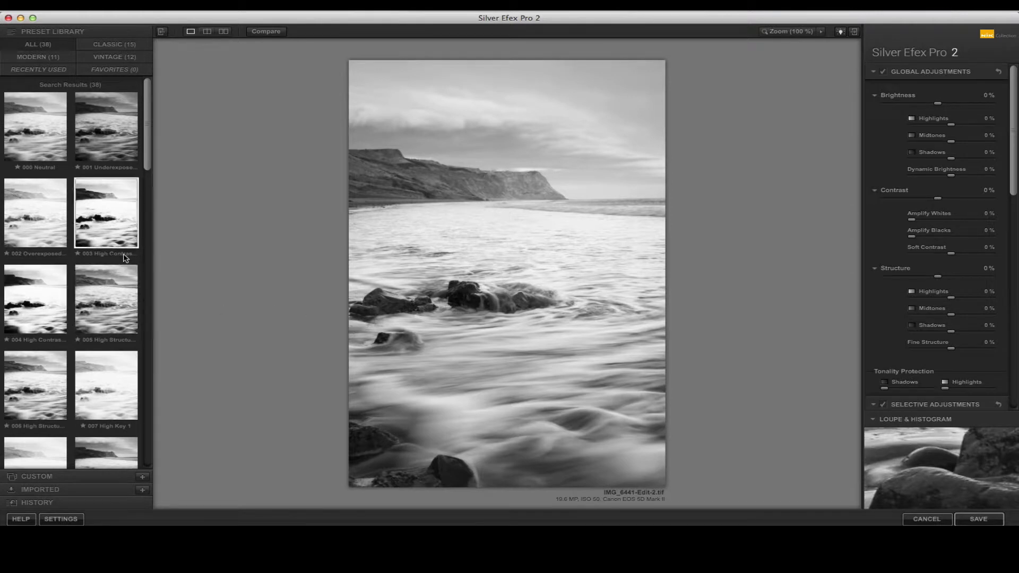
click(115, 234)
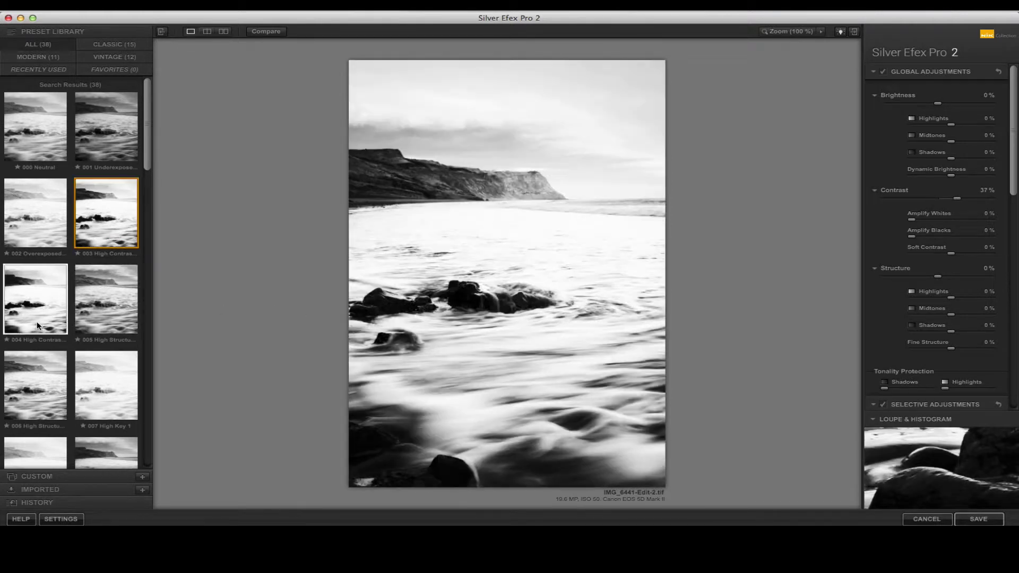
click(45, 305)
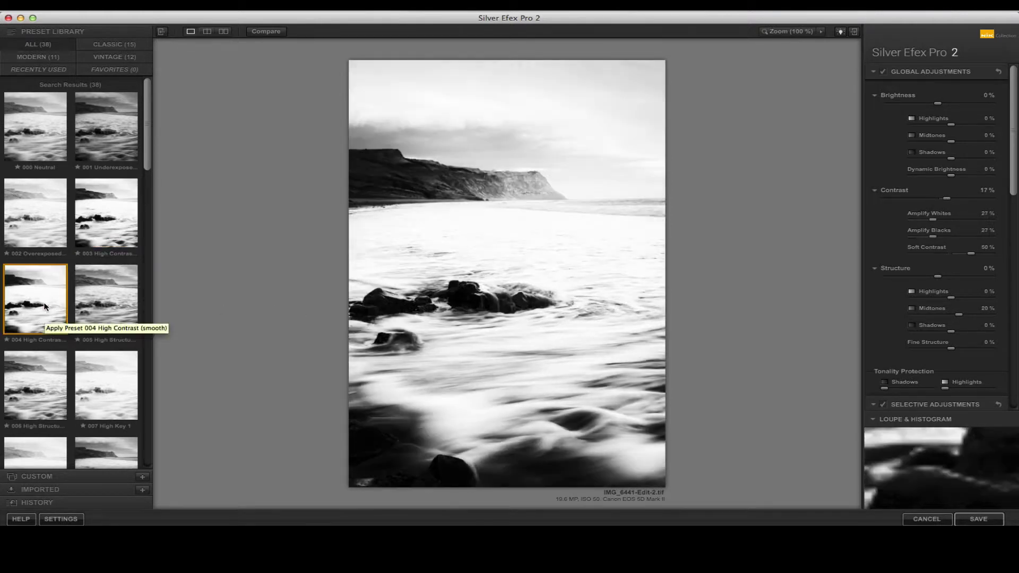
click(107, 311)
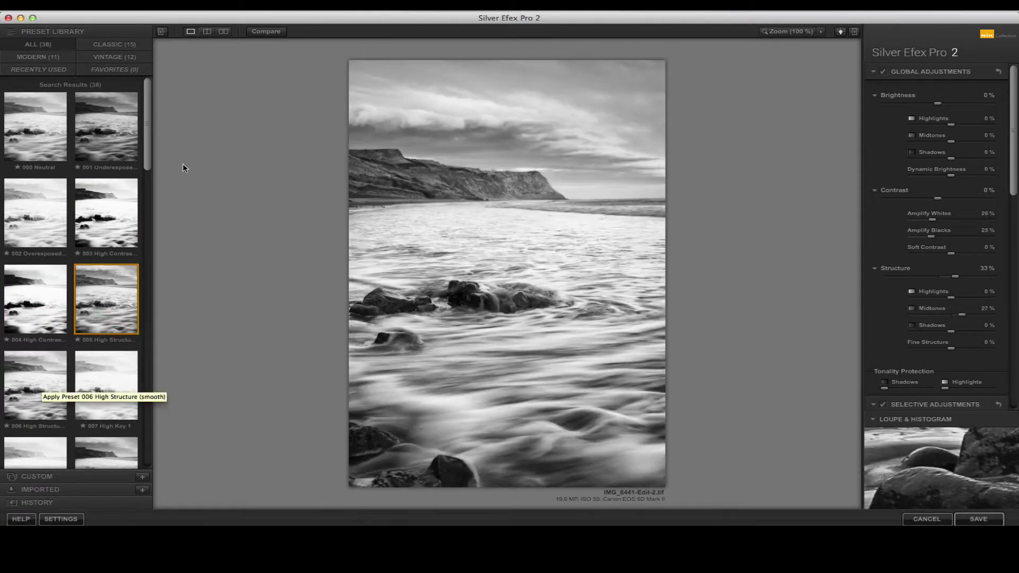
Step: Compare the 006 High Structure (smooth) and 009 Low Key 1 presets, and apply 006 High Structure (smooth) to the seascape
drag(145, 150, 146, 178)
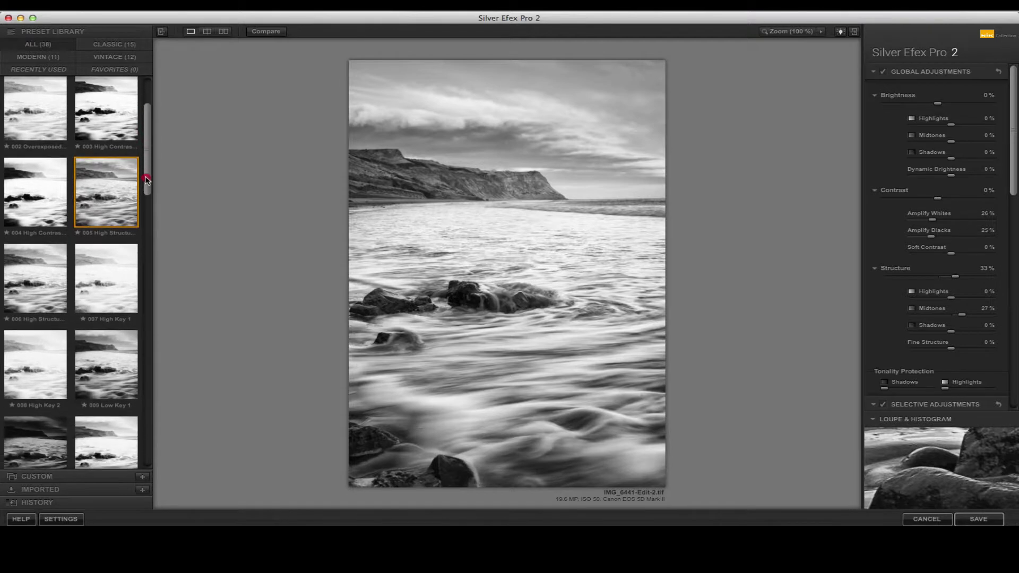
click(56, 273)
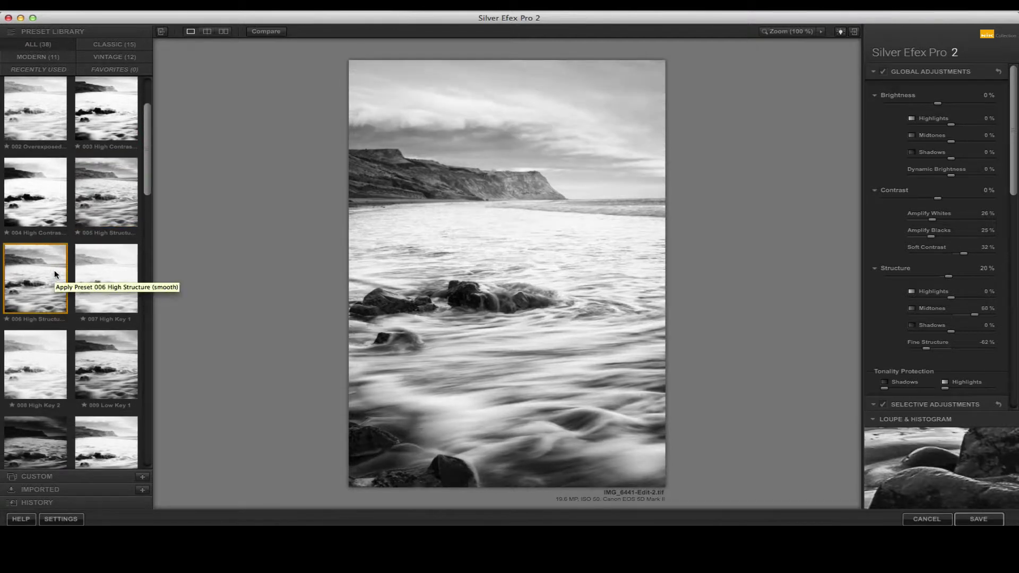
click(121, 363)
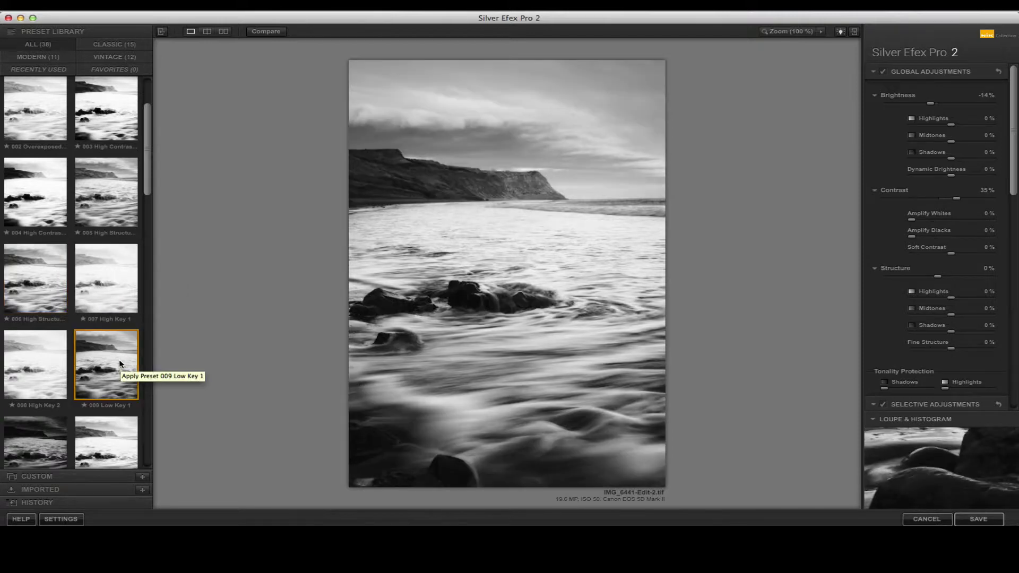
click(46, 284)
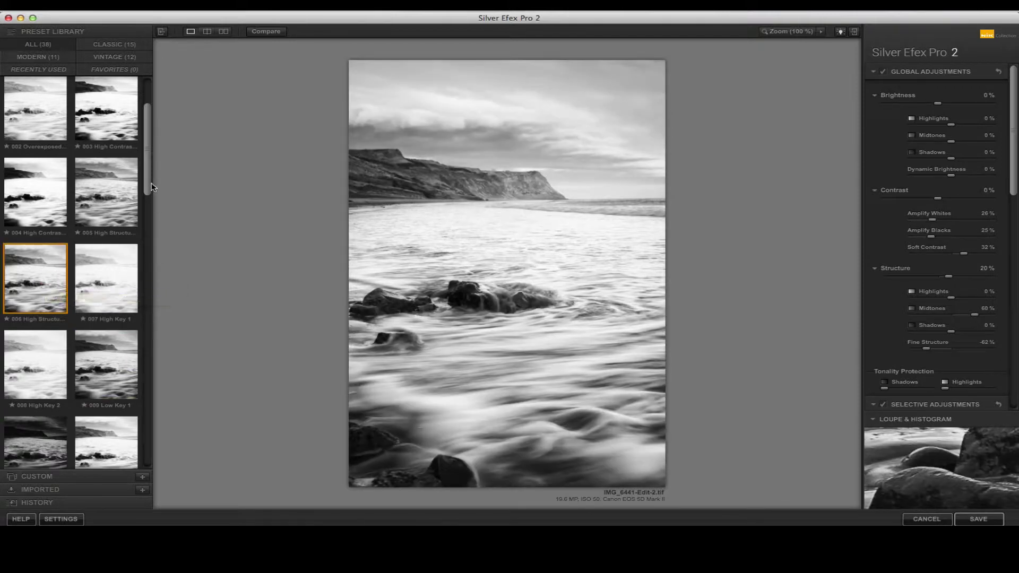
drag(152, 184, 147, 240)
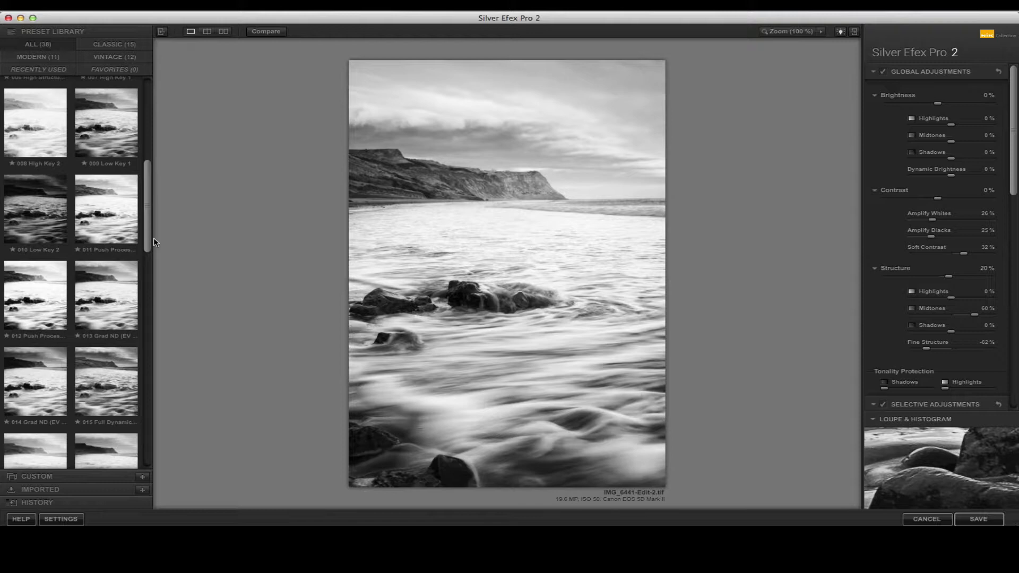
drag(149, 227, 146, 132)
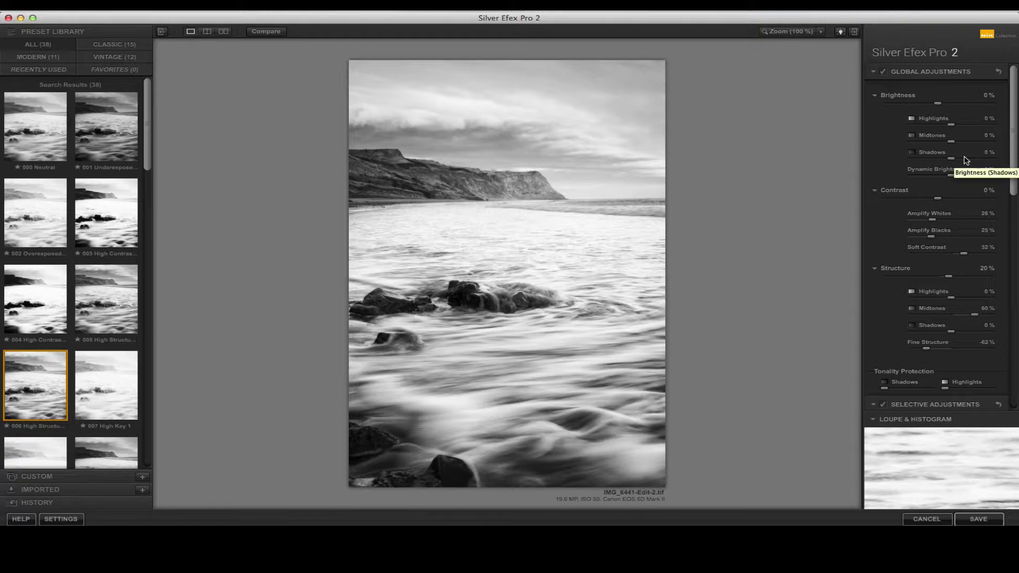
drag(1016, 143, 1015, 110)
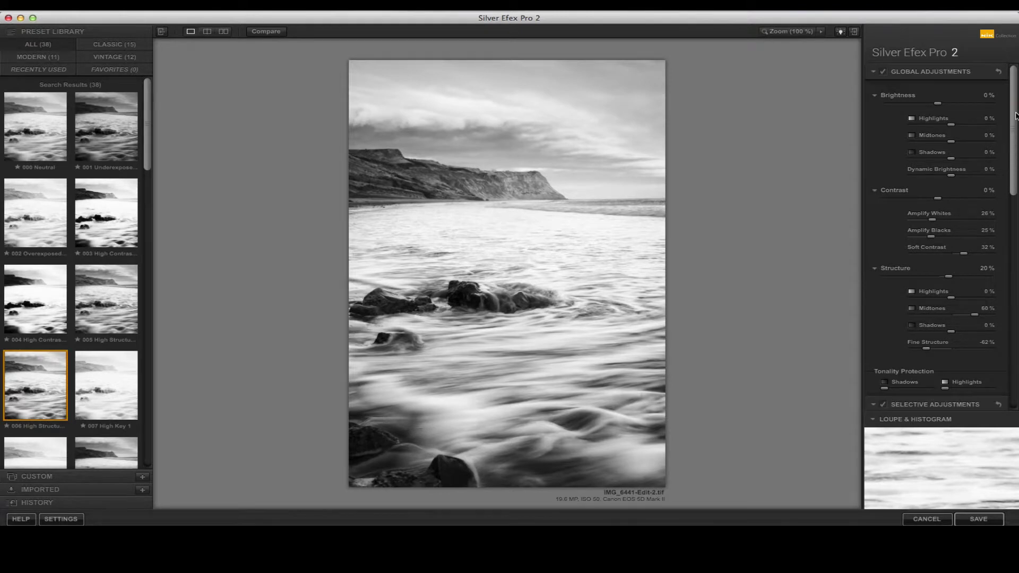
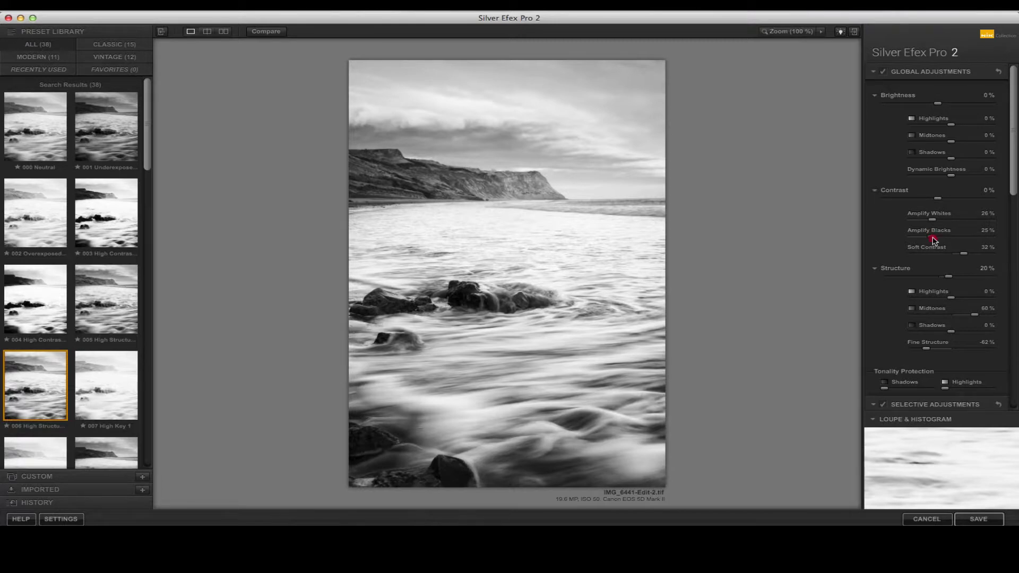
Step: Raise the seascape's Amplify Blacks to 80% and Amplify Whites to 56%
drag(934, 239, 979, 250)
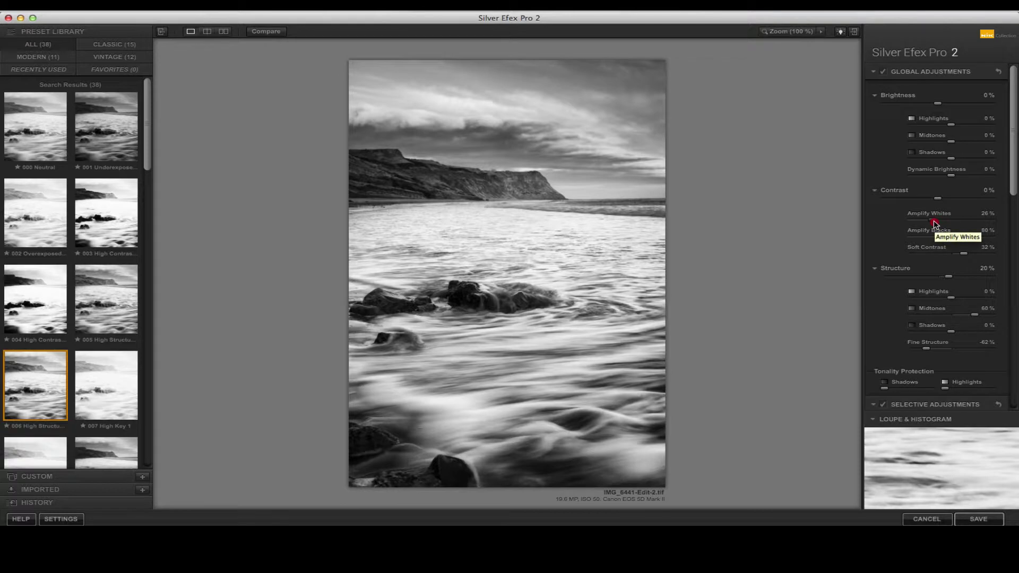
drag(939, 221, 959, 227)
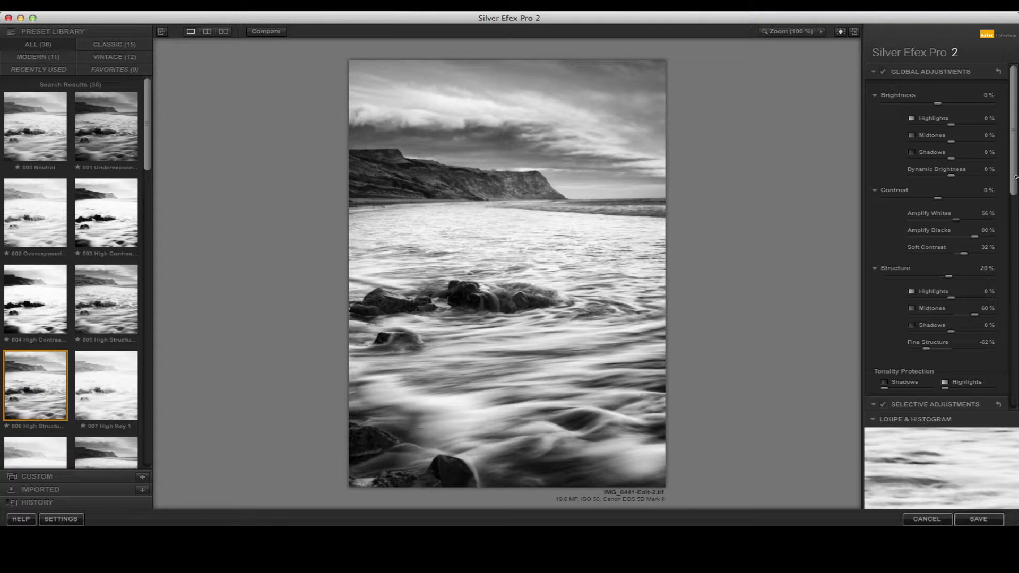
Step: Show the histogram instead of the loupe and turn on the overlay for the Zone 10 areas of the photo
mouse_move(1015, 182)
mouse_down()
mouse_move(1015, 287)
mouse_move(1015, 159)
mouse_move(1017, 416)
mouse_move(1014, 177)
mouse_up()
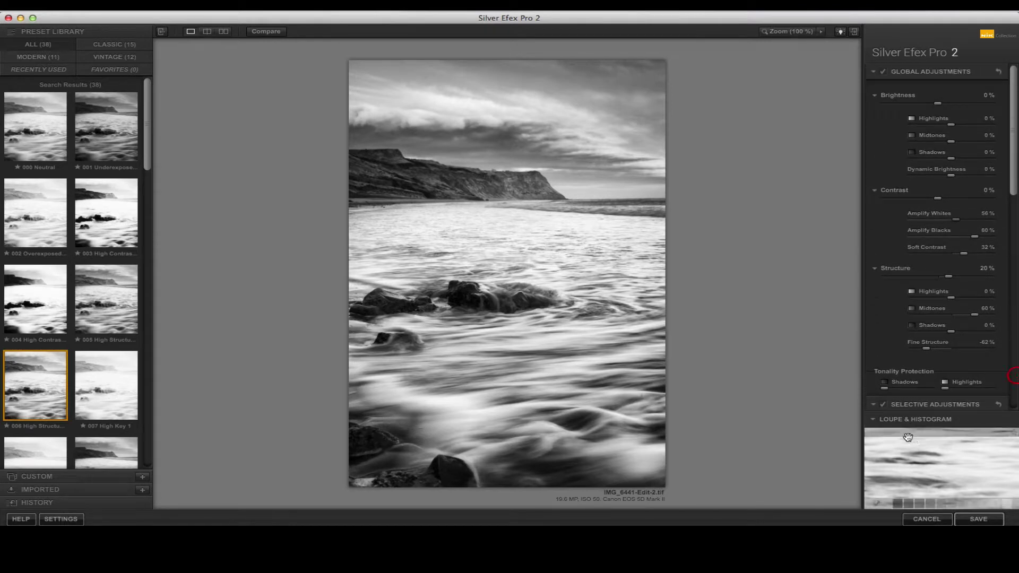
click(874, 420)
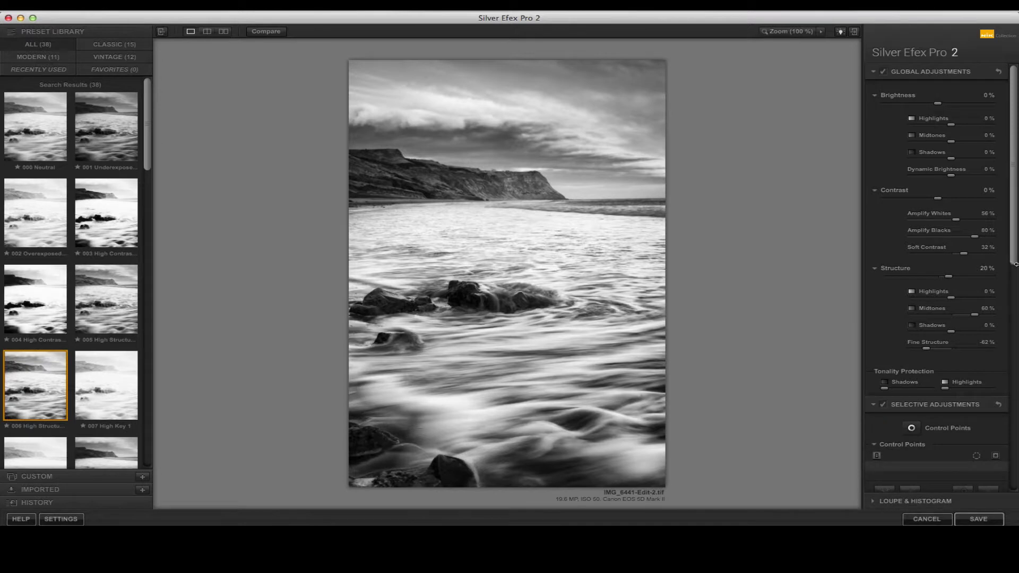
click(874, 502)
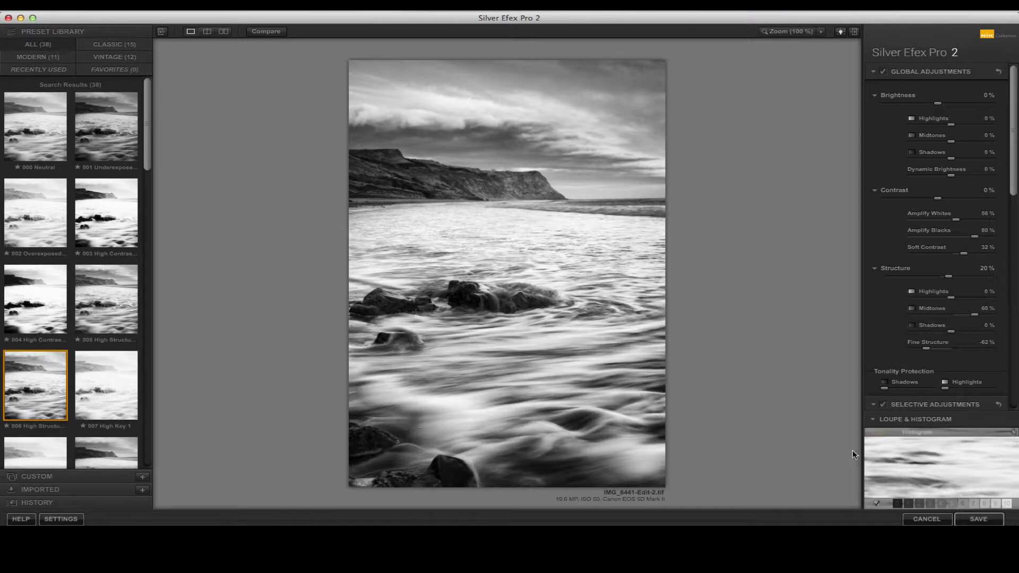
click(918, 433)
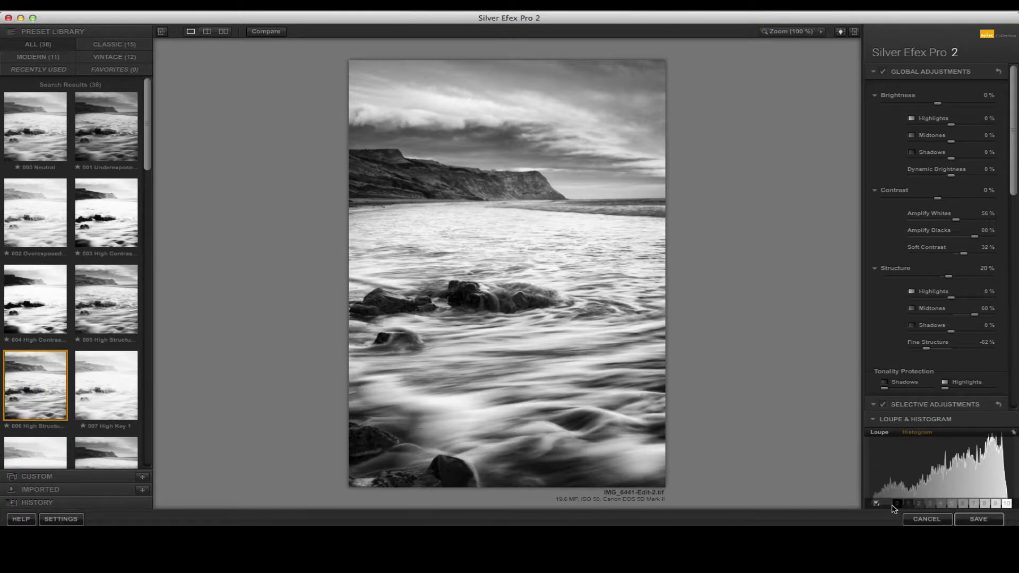
mouse_move(897, 505)
mouse_move(990, 507)
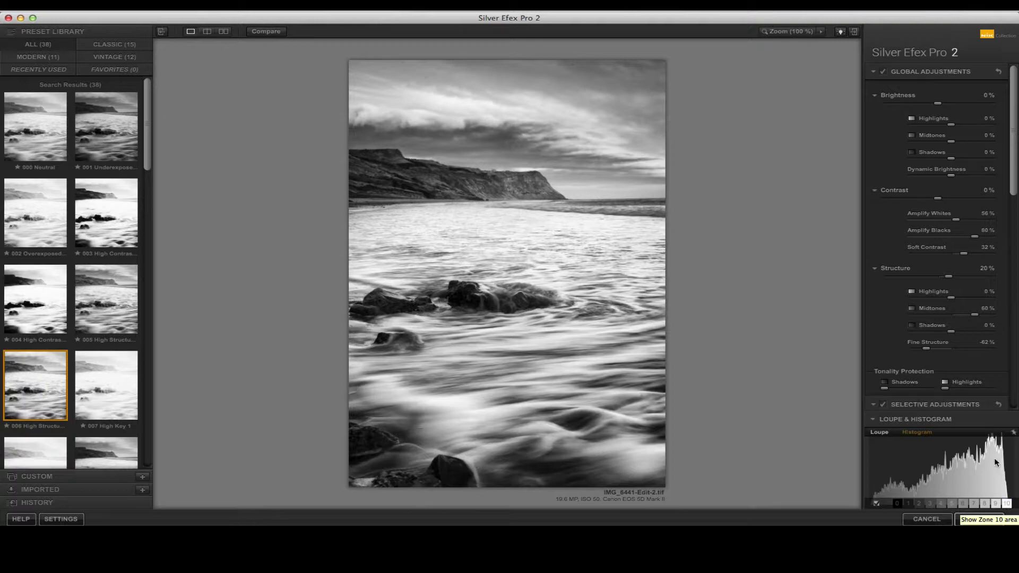
click(1007, 504)
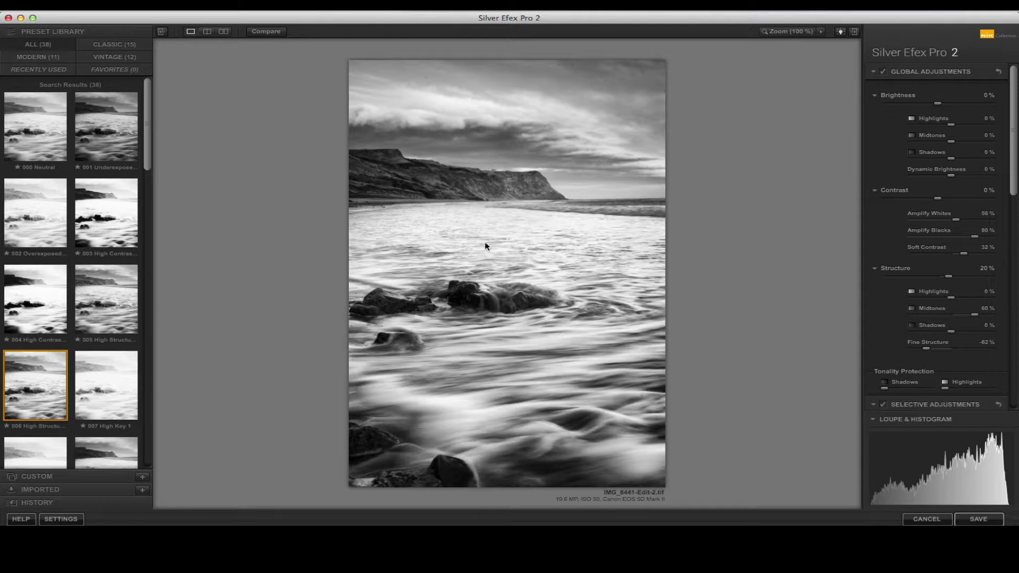
Step: Inspect the Zone 10 areas in the waves at 200% zoom and increase the highlight Tonality Protection until they clear
click(821, 31)
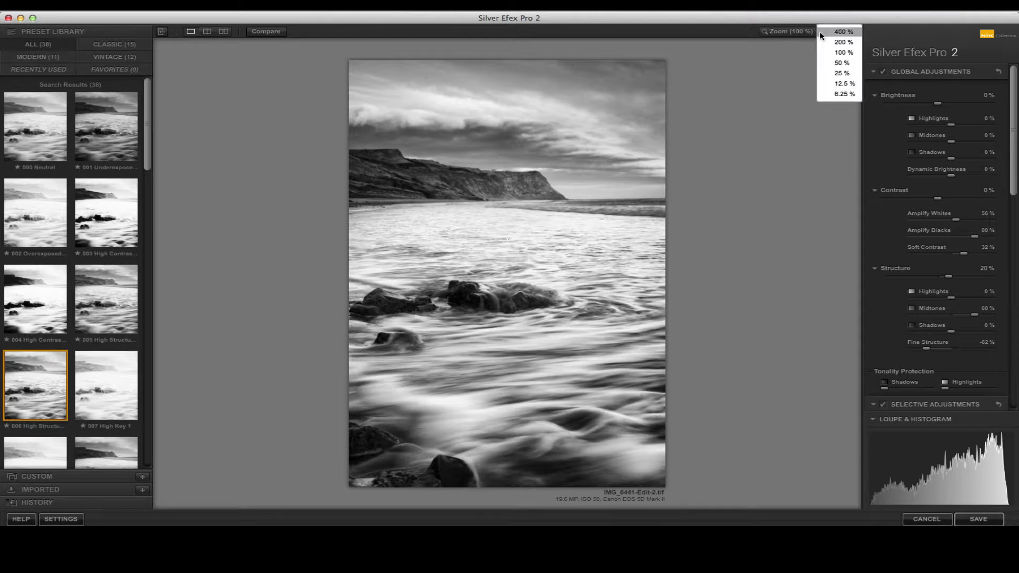
click(852, 43)
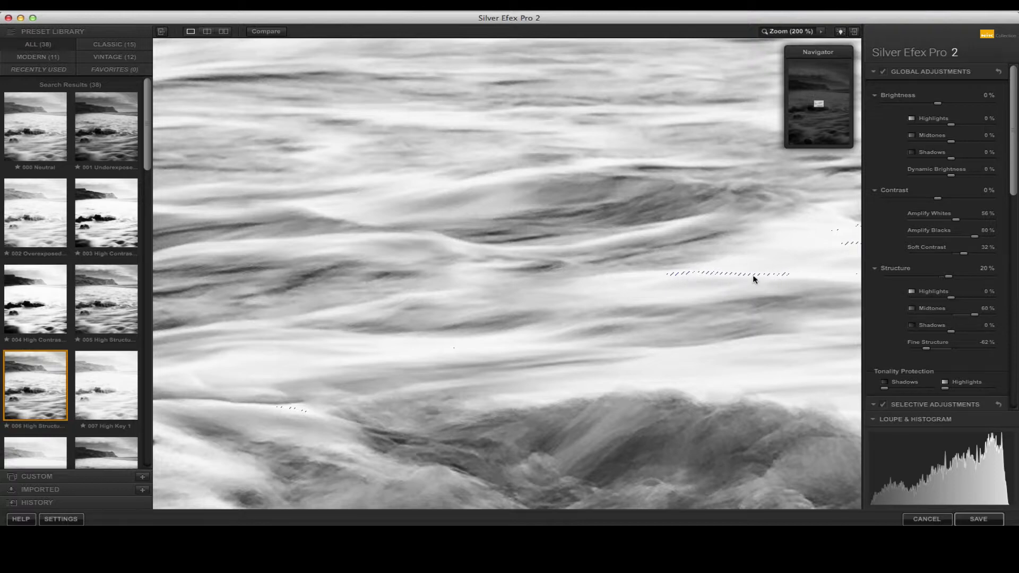
scroll(1016, 183, down, 2)
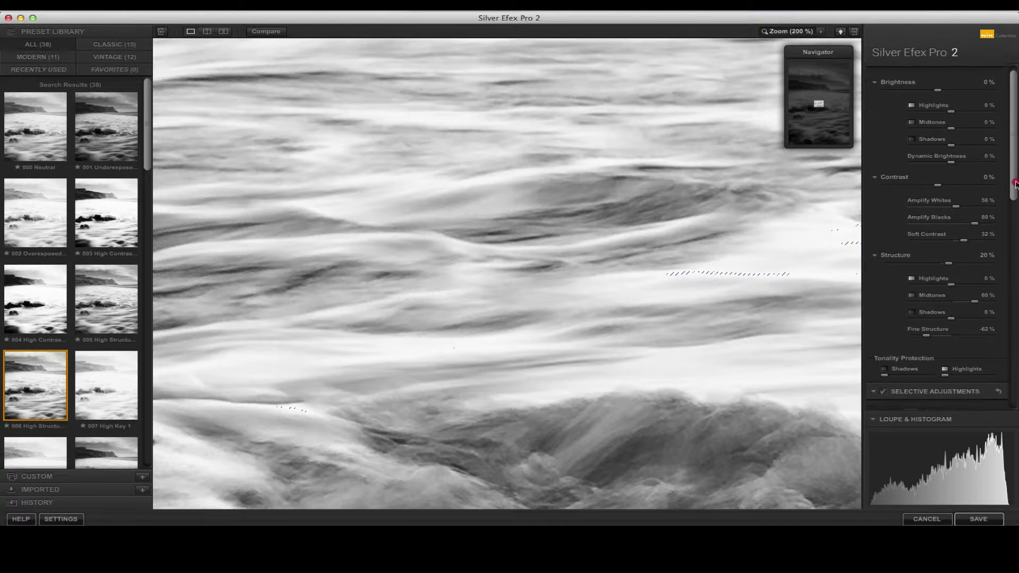
drag(1016, 183, 1015, 249)
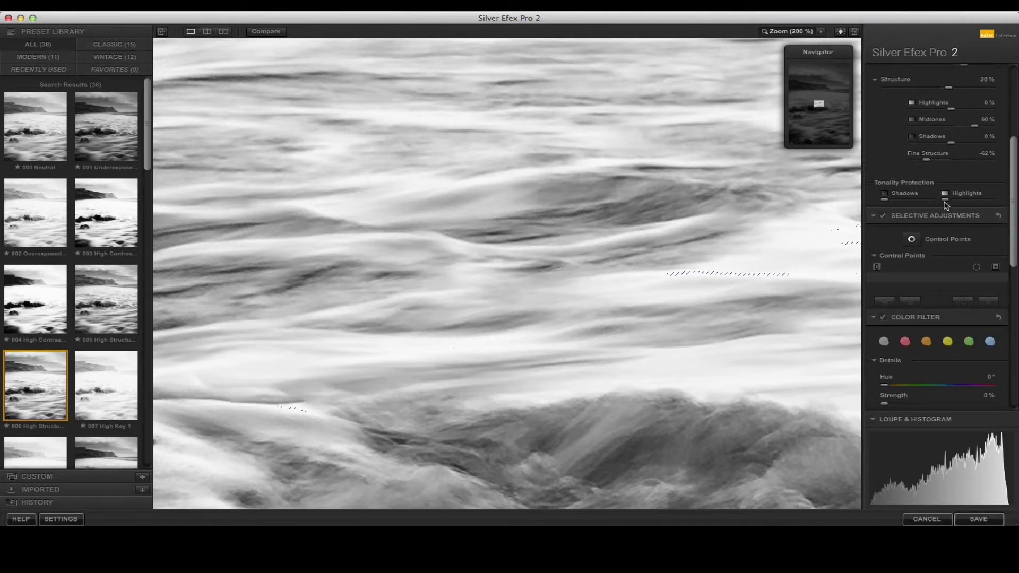
drag(945, 203, 965, 206)
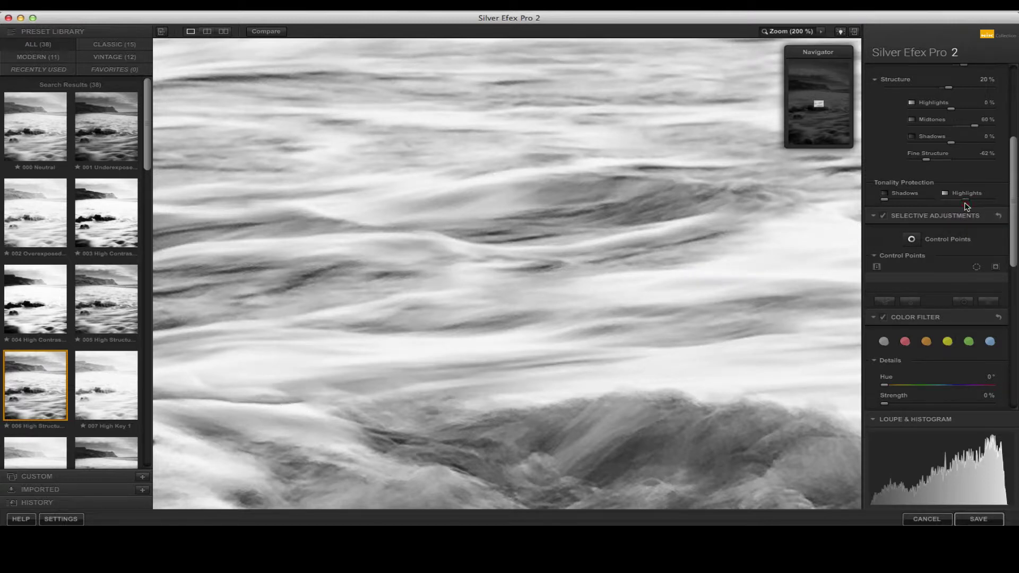
Step: Check the water and rocks for remaining Zone 10 areas at 100%, 50% and 12.5% zoom
click(822, 32)
click(844, 52)
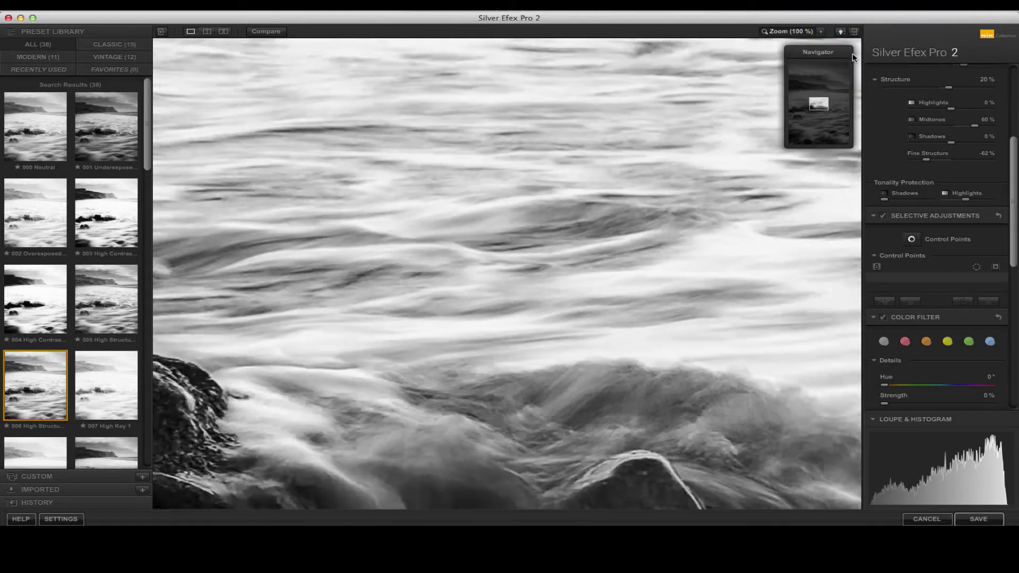
click(821, 32)
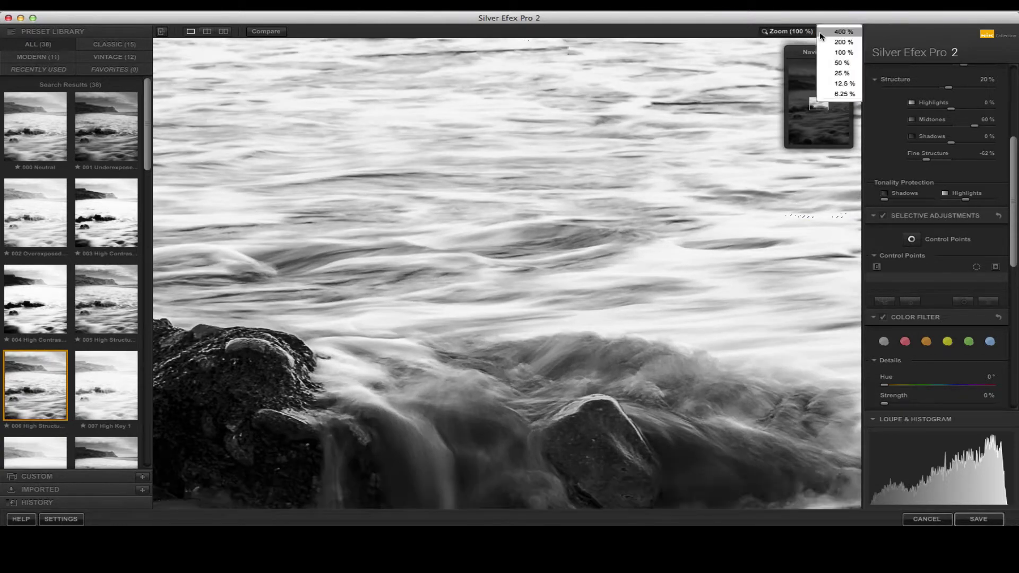
click(840, 63)
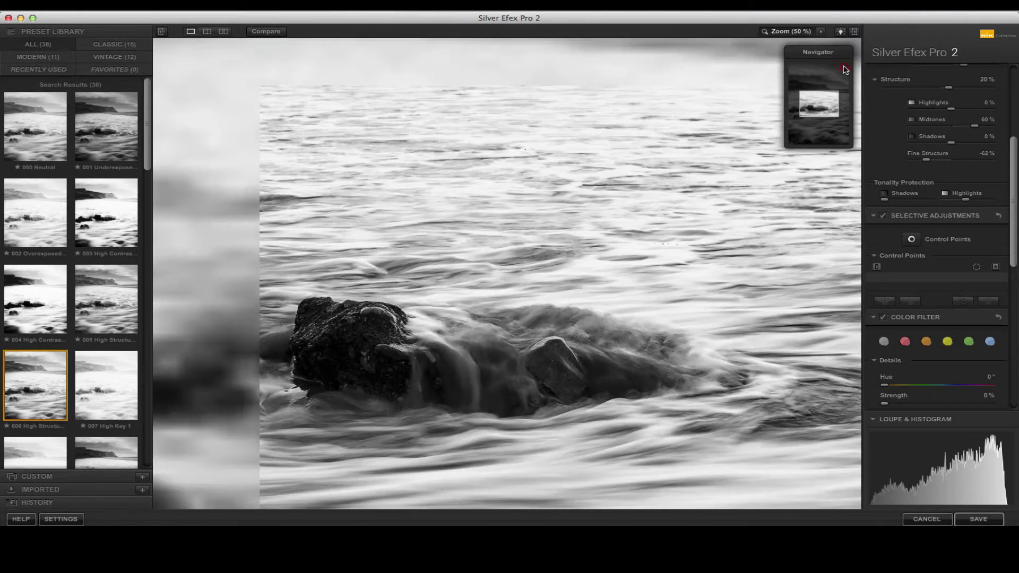
click(836, 133)
click(820, 31)
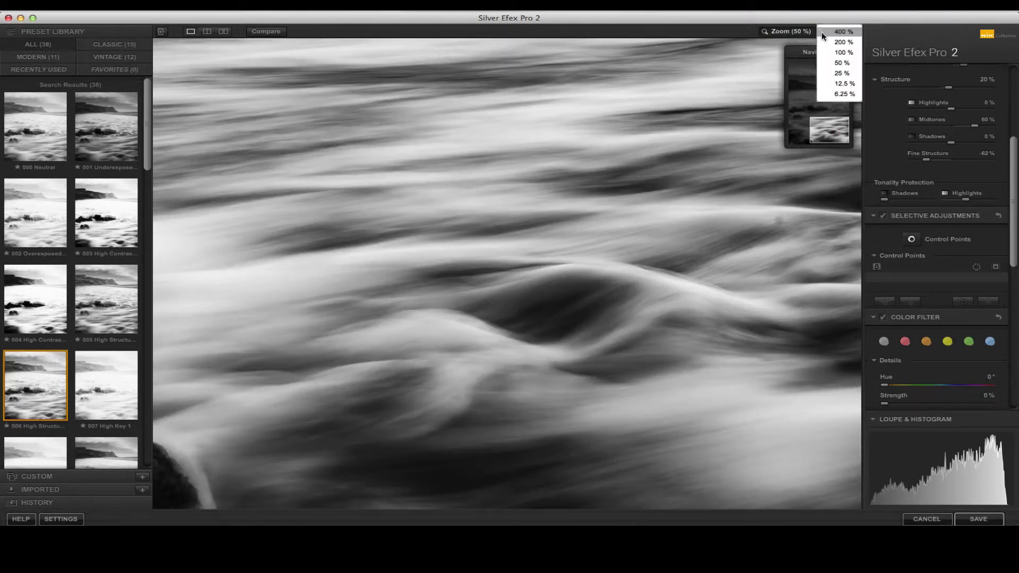
click(841, 84)
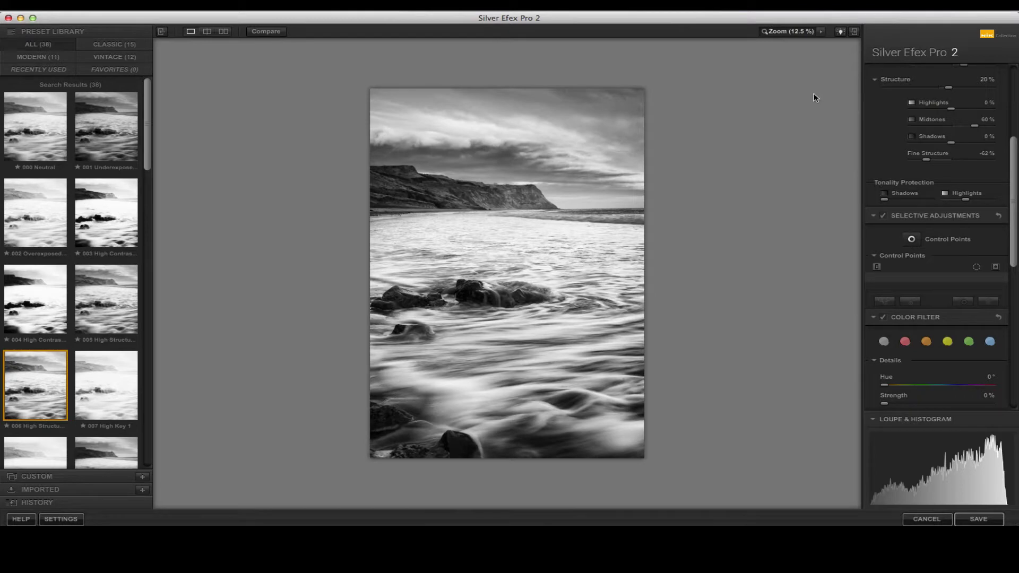
Step: Compare the seascape at 25% and 12.5% zoom, and return to the view that fits the whole image
click(820, 31)
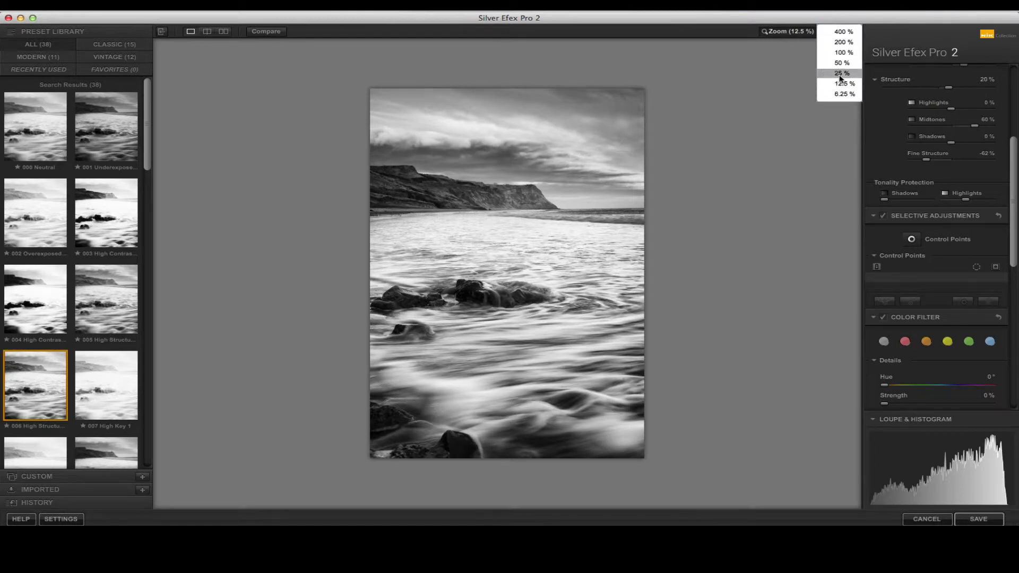
click(841, 75)
click(826, 33)
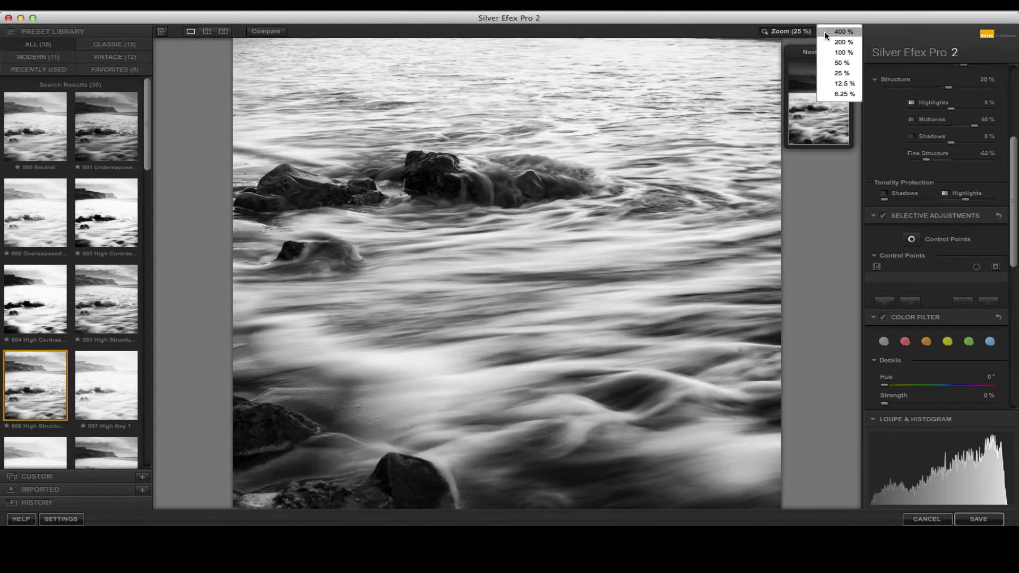
click(844, 84)
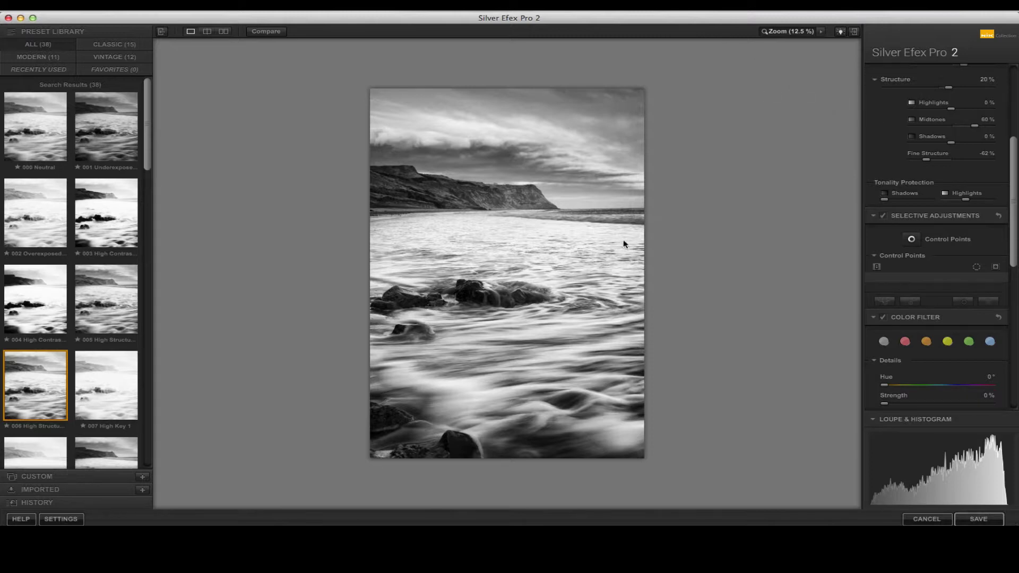
click(809, 32)
click(808, 32)
click(809, 32)
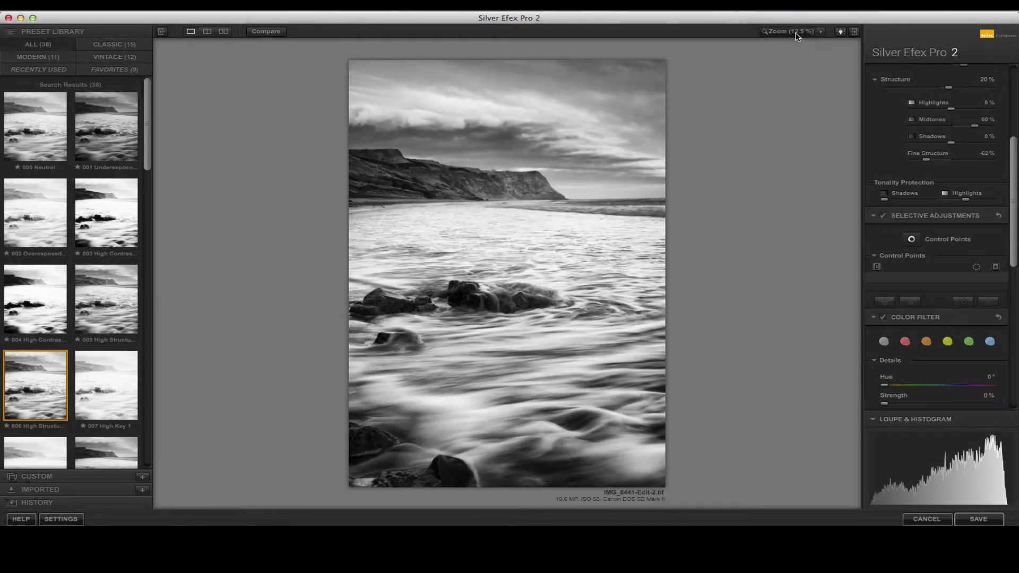
click(796, 33)
click(796, 33)
click(794, 32)
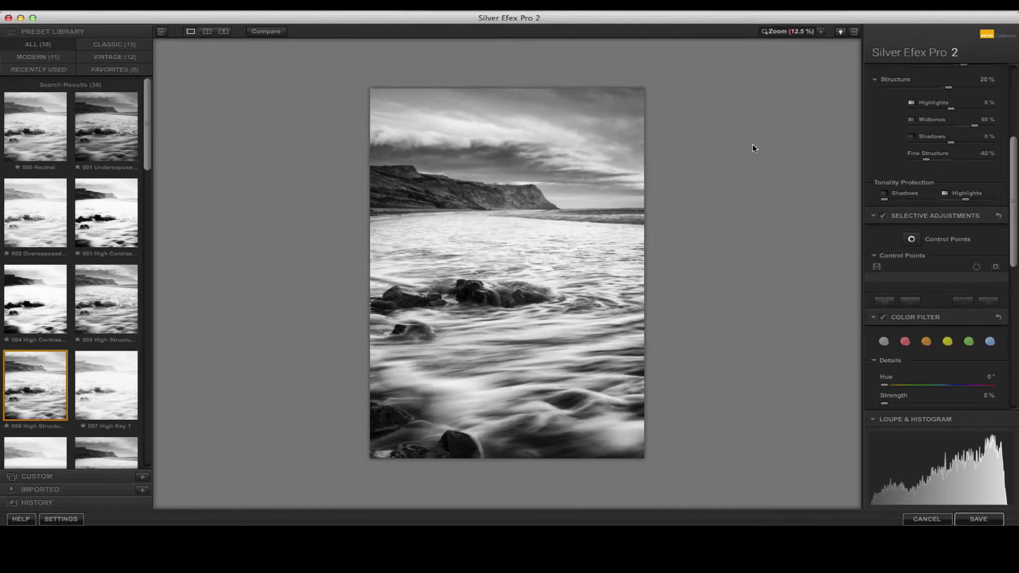
click(795, 31)
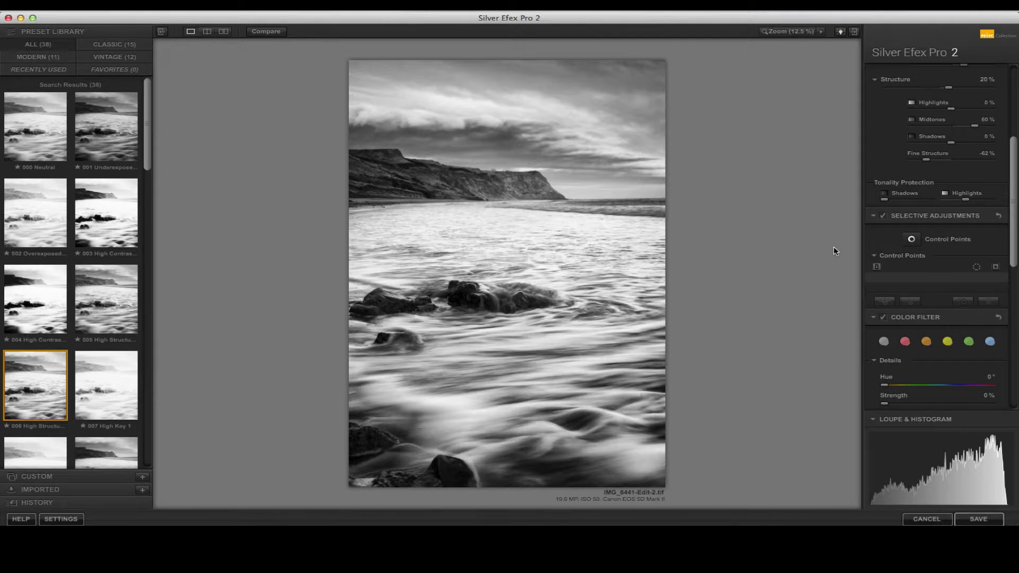
Step: Try different Soft Contrast amounts on the seascape and set Soft Contrast to 19%
drag(1013, 197, 1014, 112)
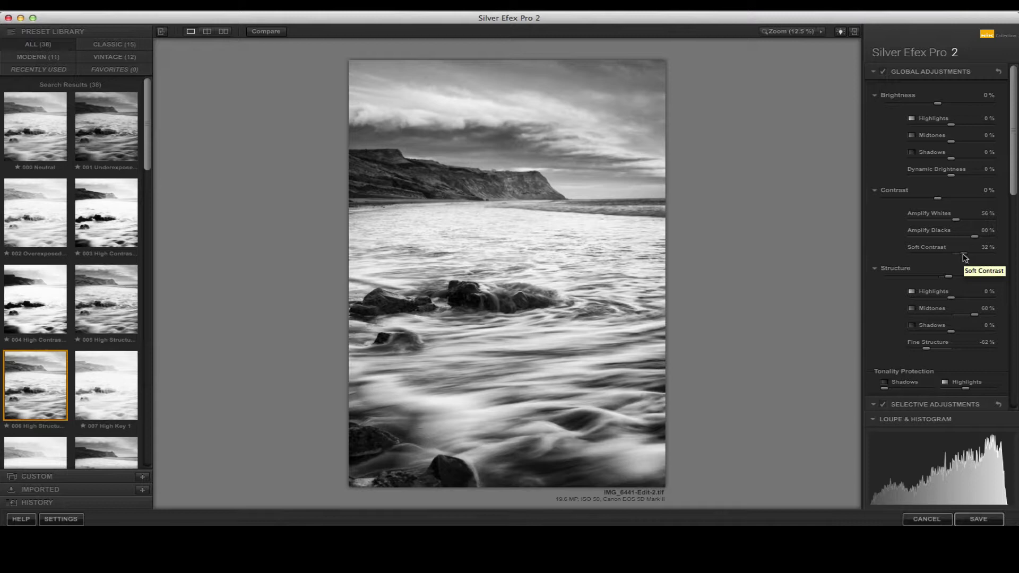
mouse_move(971, 259)
mouse_down()
mouse_move(909, 261)
mouse_move(969, 262)
mouse_up()
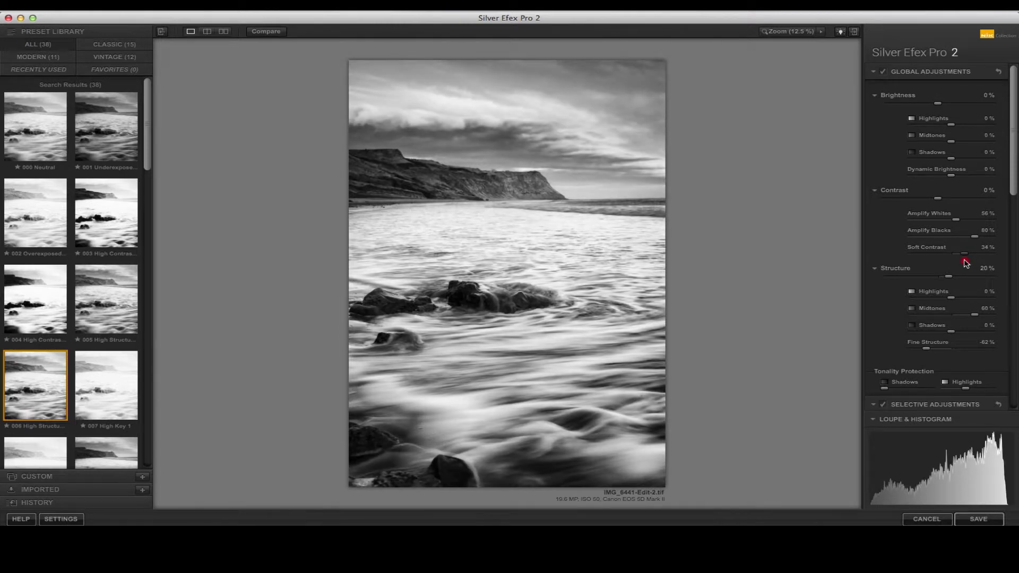
mouse_move(965, 263)
mouse_down()
mouse_move(949, 262)
mouse_move(958, 263)
mouse_up()
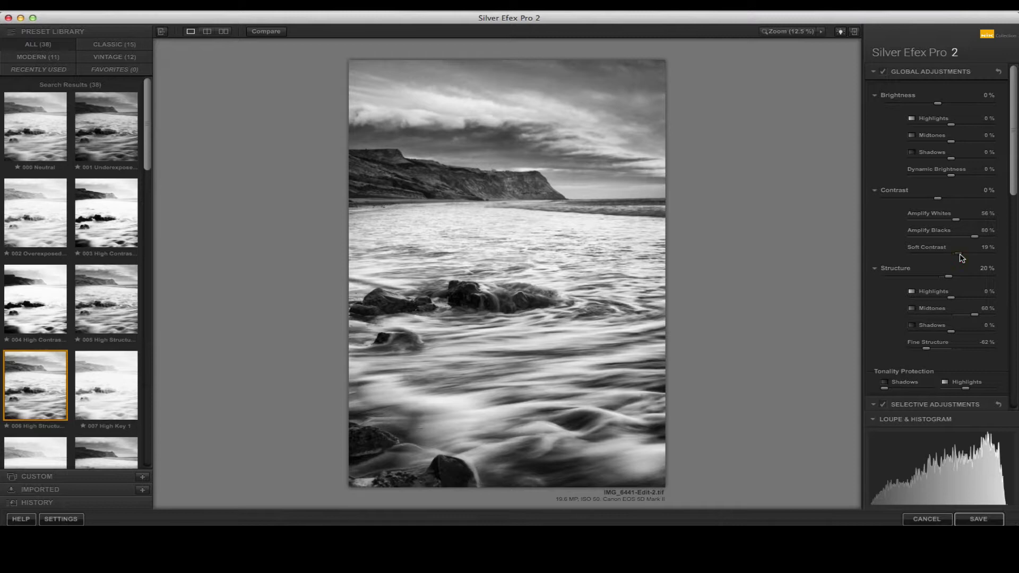
drag(962, 258, 965, 259)
Step: Review the Structure, Tonality Protection and Control Points options for the seascape
drag(1015, 183, 1013, 228)
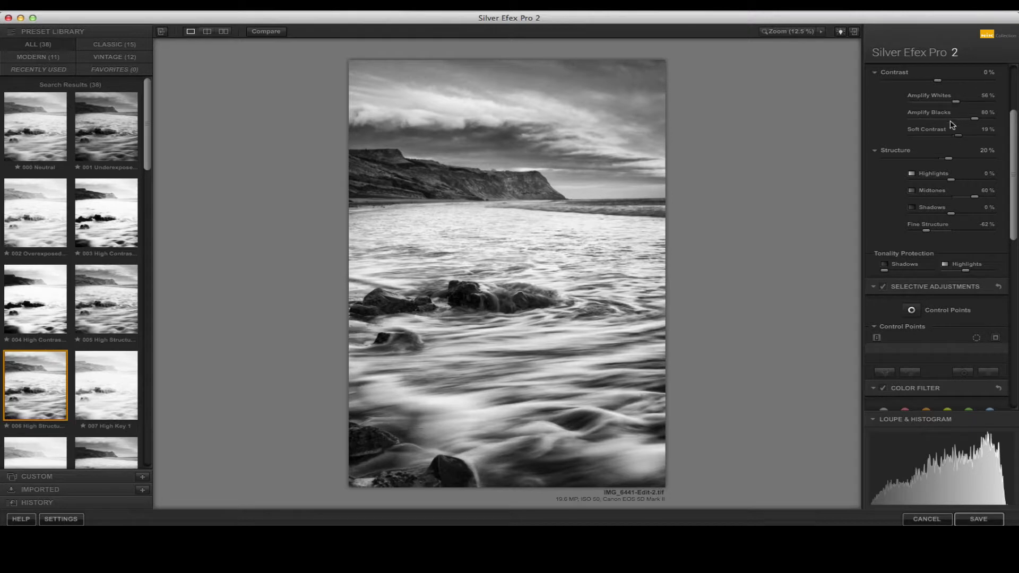
scroll(1015, 147, down, 3)
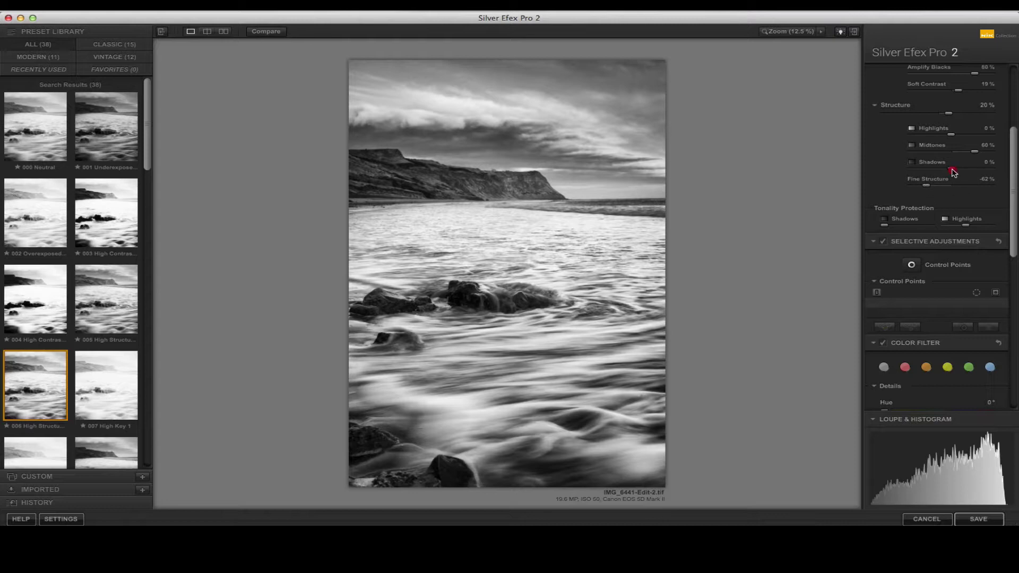
mouse_move(953, 171)
mouse_down()
mouse_move(1008, 171)
mouse_move(862, 173)
mouse_move(1014, 181)
mouse_move(926, 181)
mouse_move(936, 182)
mouse_up()
mouse_move(885, 226)
mouse_down()
mouse_move(903, 231)
mouse_move(882, 228)
mouse_up()
drag(1016, 177, 1015, 219)
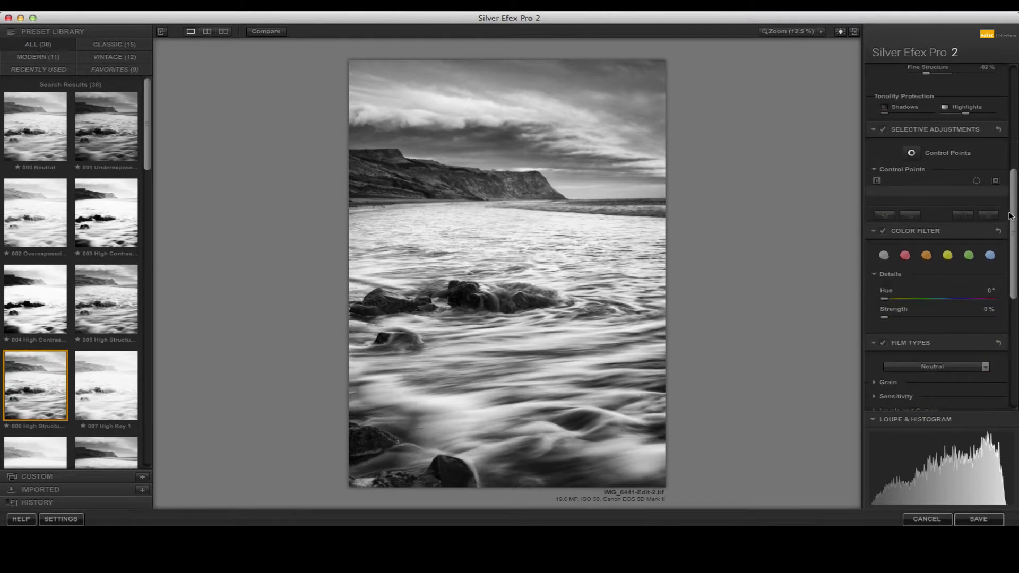
click(913, 155)
click(926, 157)
Step: Compare the red, yellow, blue and green colour filters on the seascape, and apply the yellow filter
drag(1013, 239, 1014, 291)
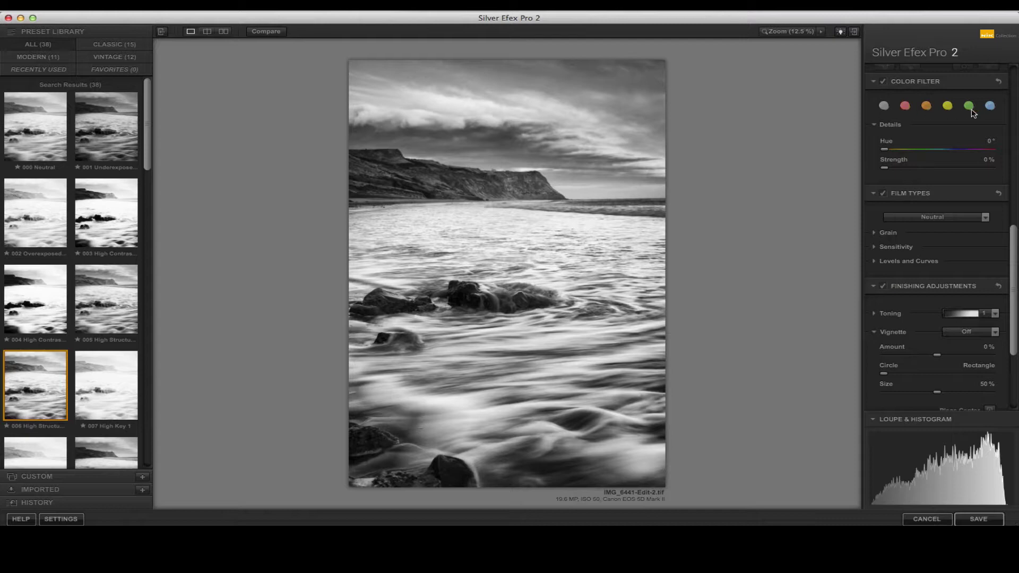
click(906, 107)
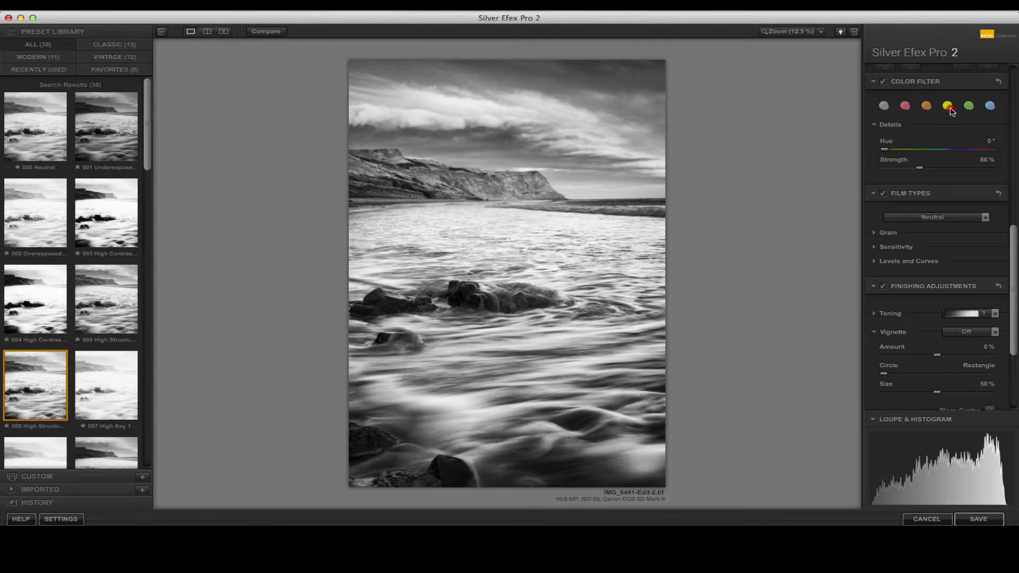
click(948, 106)
click(990, 106)
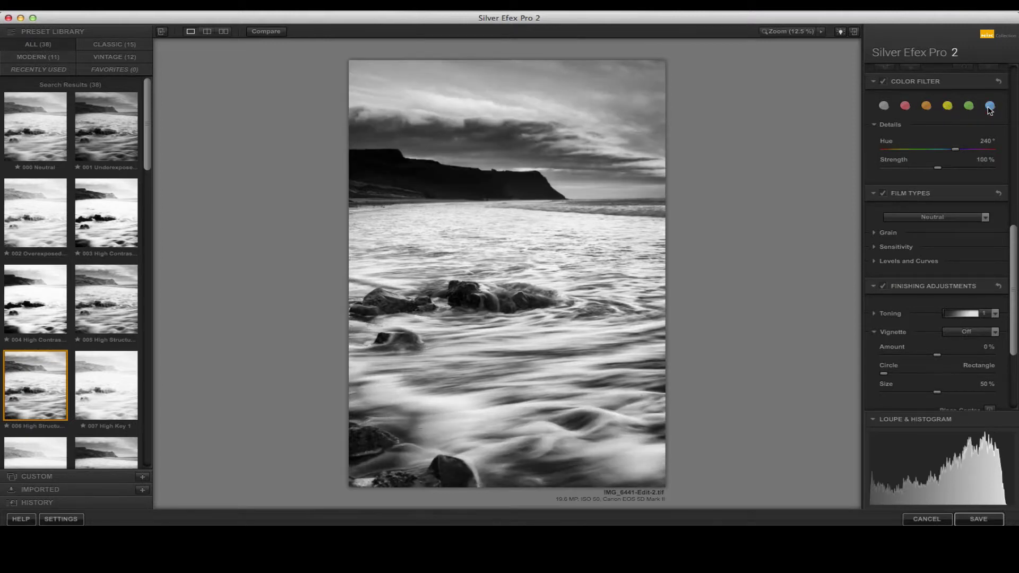
click(967, 107)
click(948, 106)
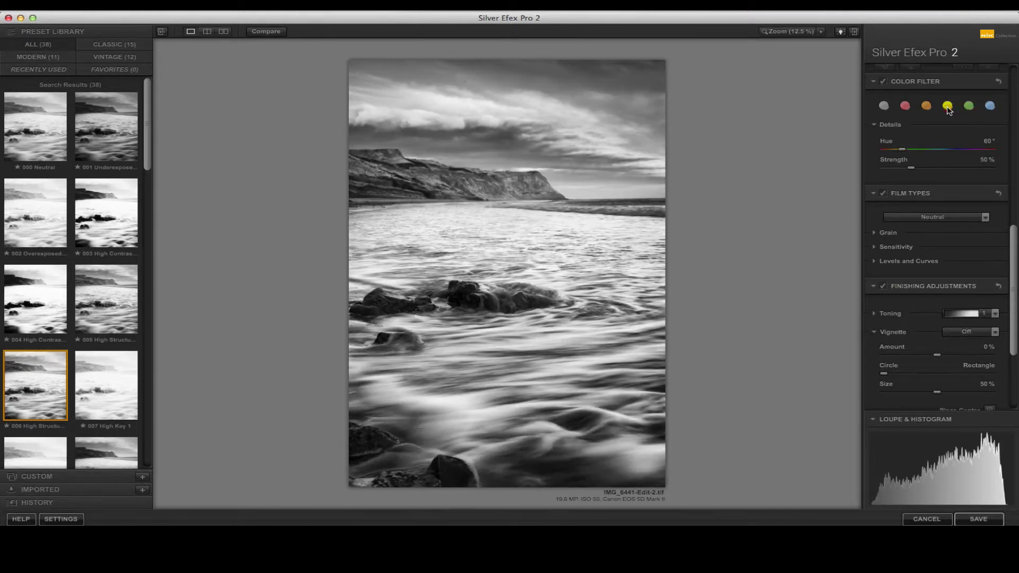
Step: Try the orange and red colour filters on the seascape, and return the colour filter to neutral
click(927, 106)
click(904, 106)
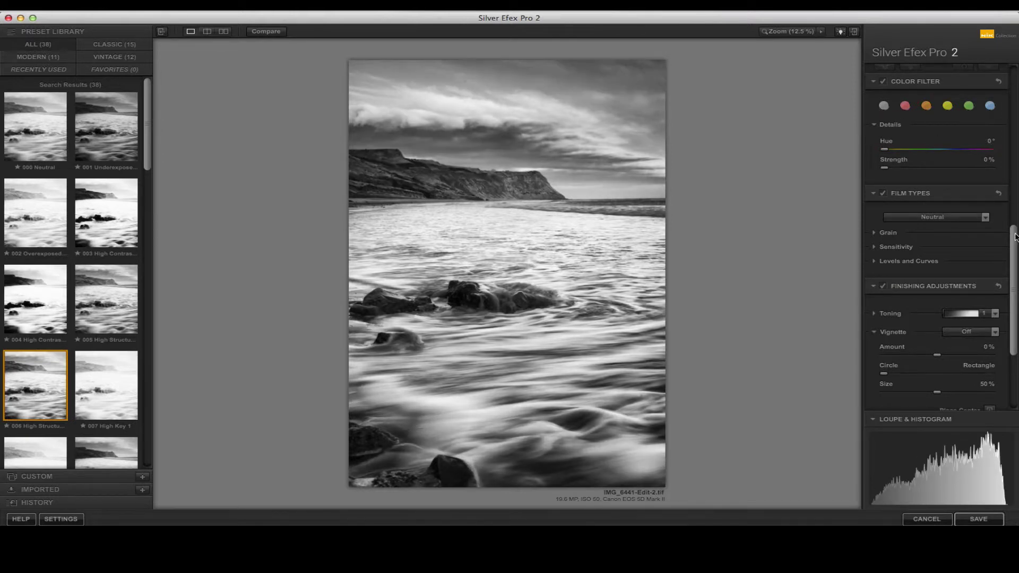
drag(1015, 243, 1015, 259)
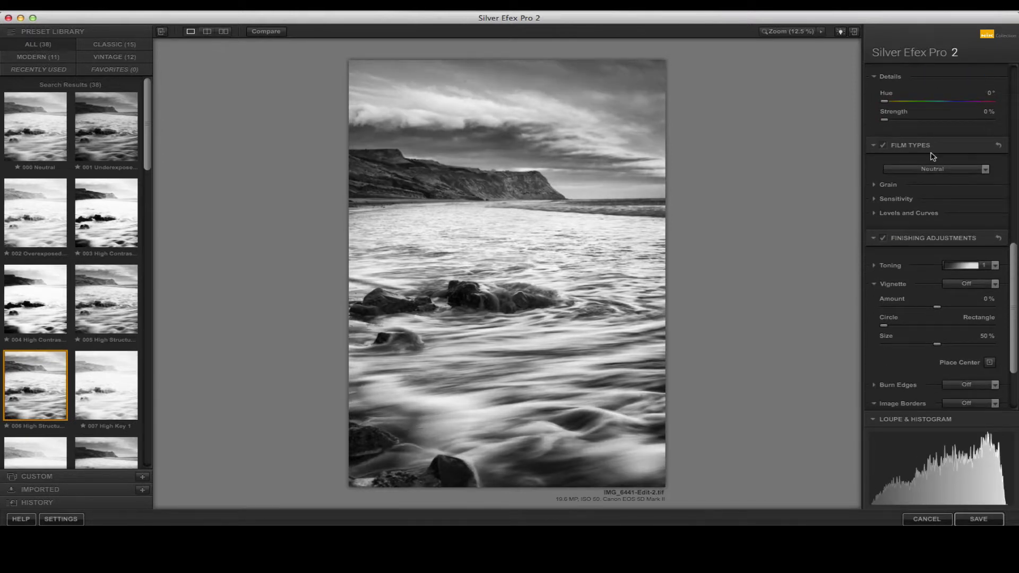
Step: Preview the Kodak 100 TMAX Pro film type on the seascape, keep Neutral, and review the Grain options
click(986, 170)
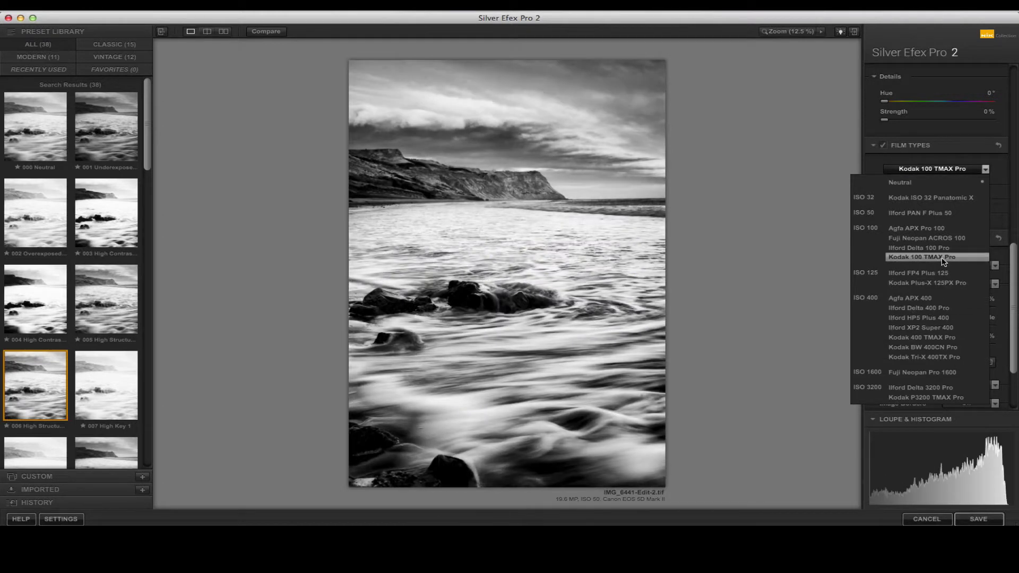
click(918, 183)
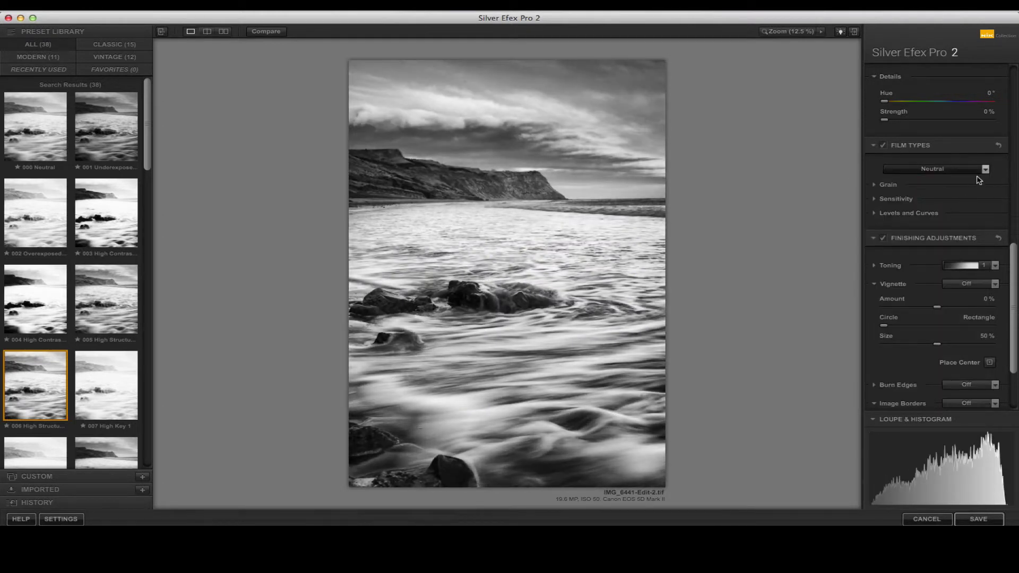
click(874, 185)
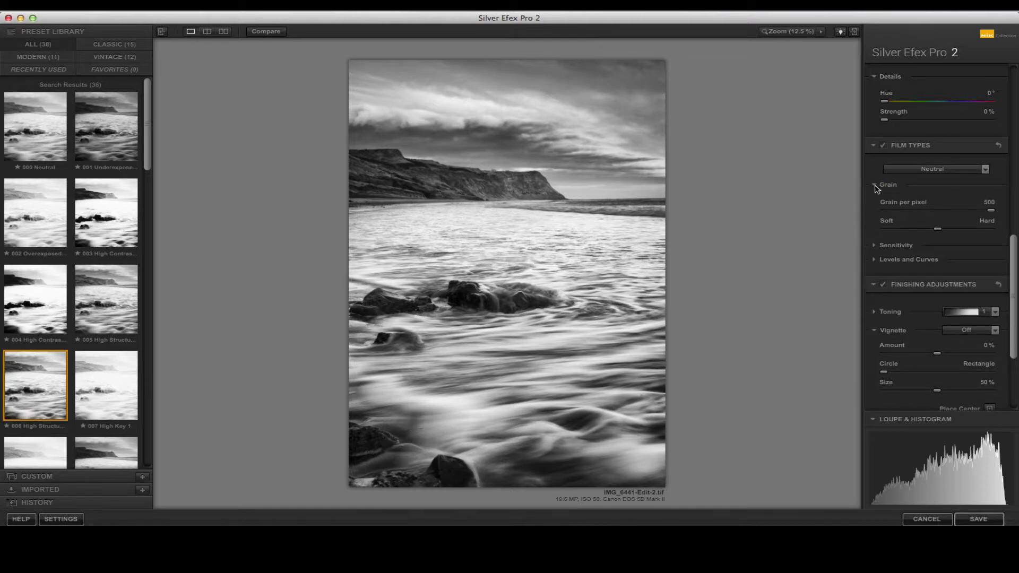
click(875, 185)
Step: Review the available toning presets in the finishing adjustments, keeping the neutral toning
drag(1015, 254, 1014, 309)
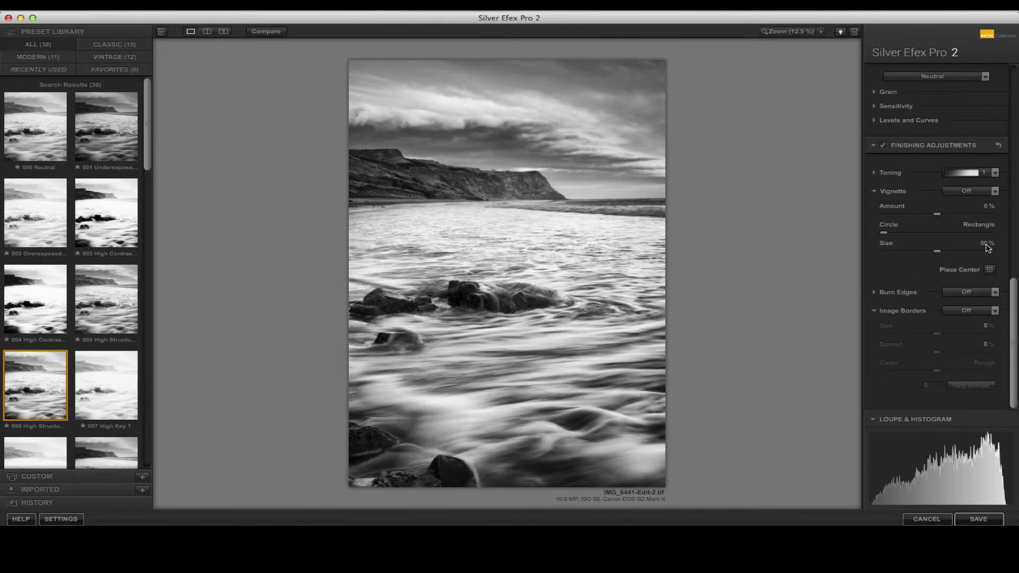
click(996, 173)
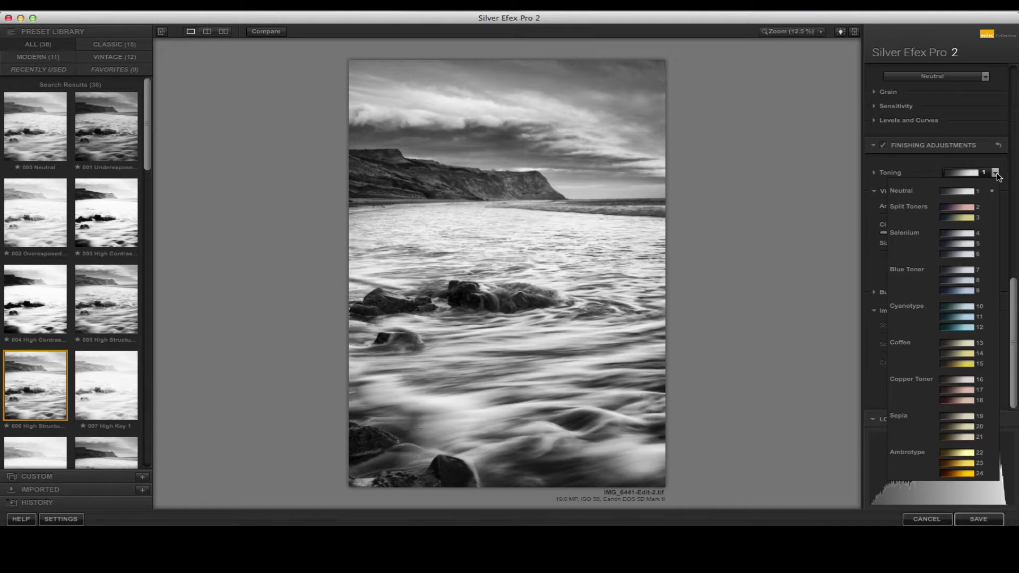
click(996, 174)
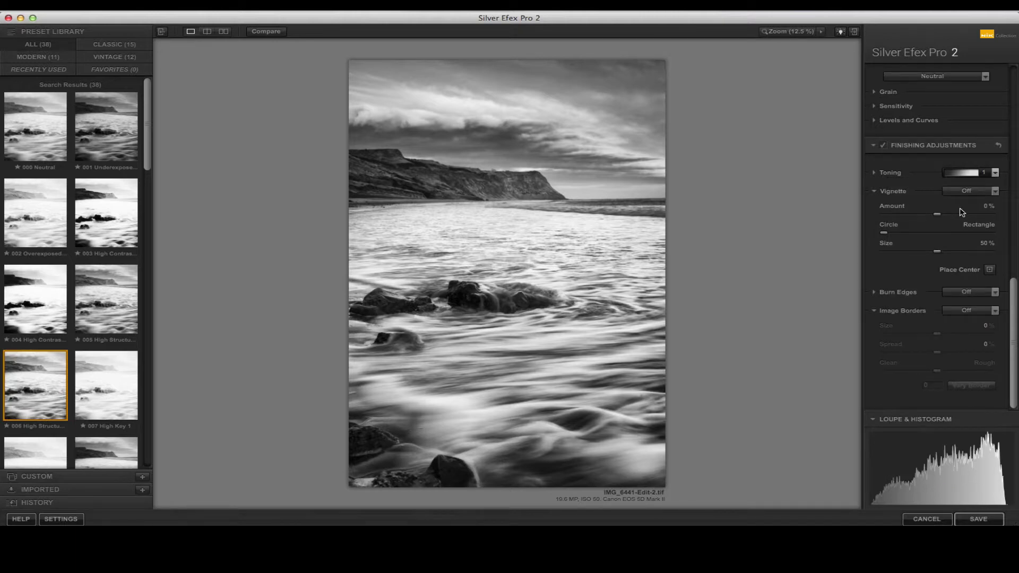
Step: Compare the Lens Falloff vignettes, apply Lens Falloff 1 to the seascape, and set its Amount to -27%
click(996, 191)
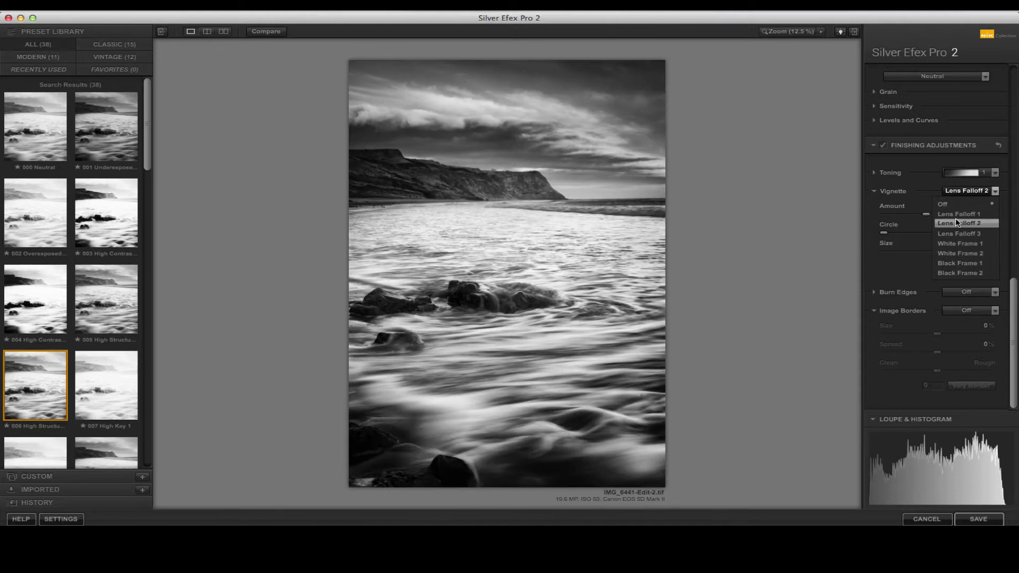
click(957, 224)
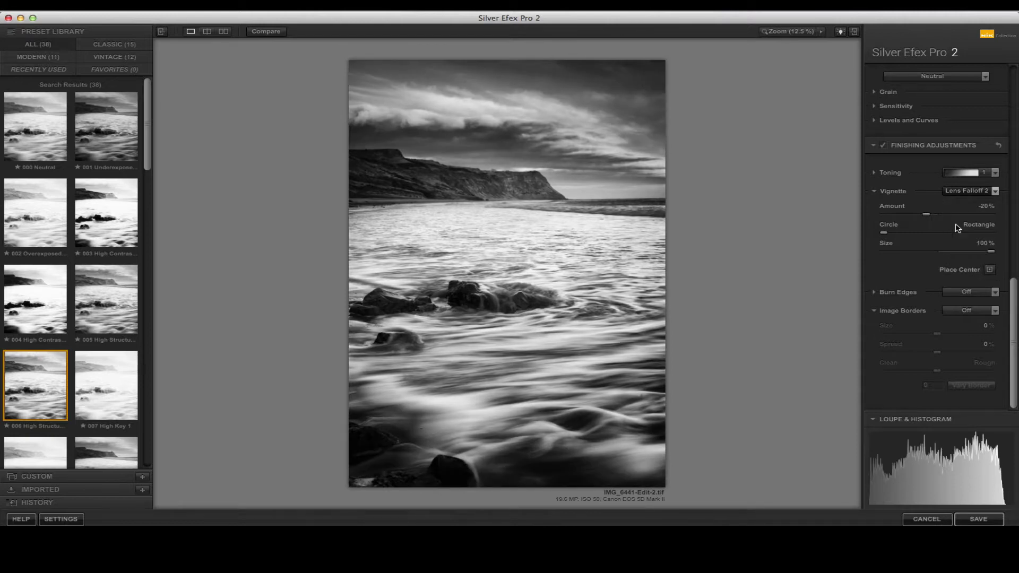
click(993, 191)
click(962, 219)
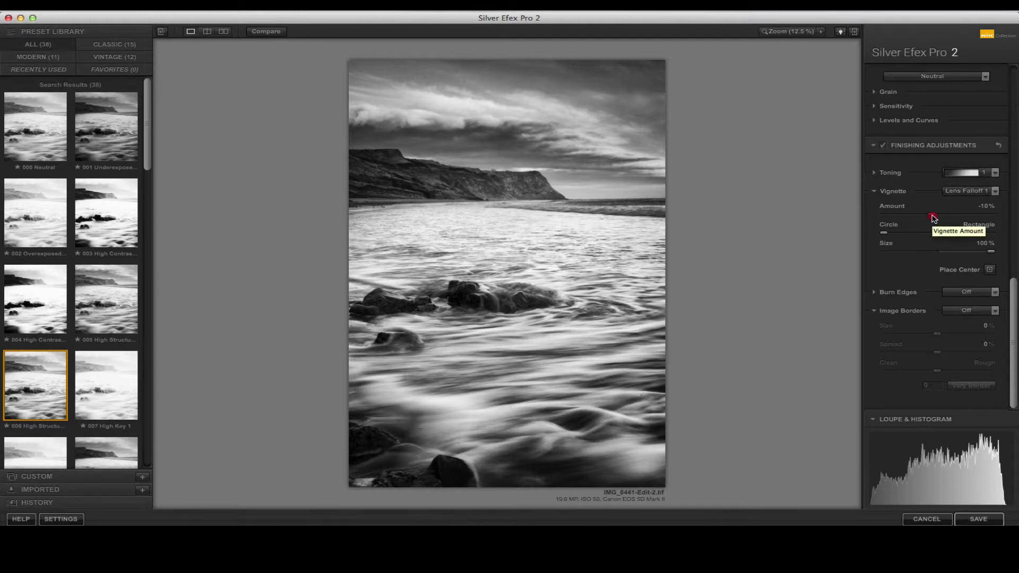
mouse_move(934, 218)
mouse_down()
mouse_move(896, 223)
mouse_move(924, 221)
mouse_up()
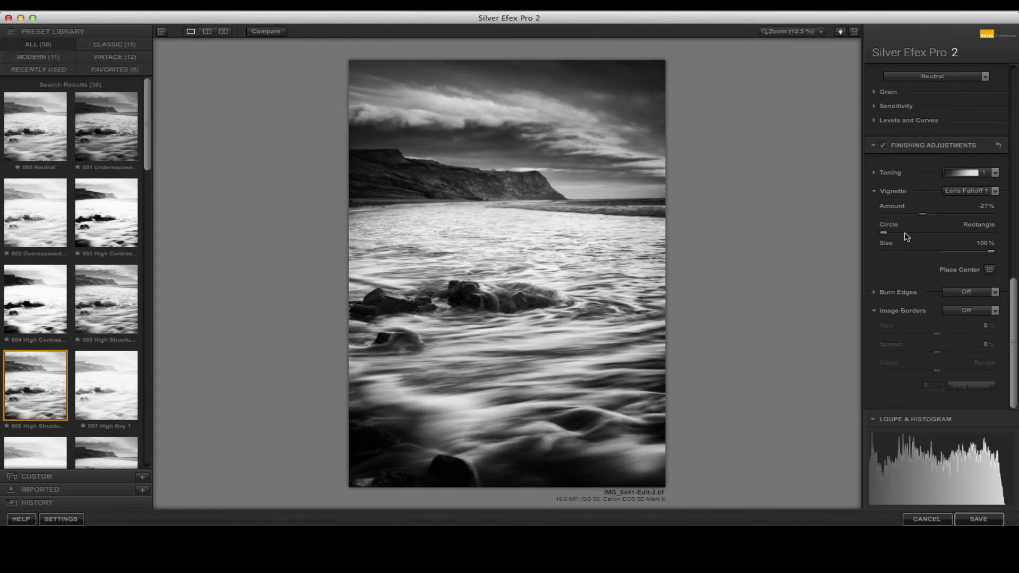
Step: Try different vignette centre positions on the seascape, and place the centre on the dark rocks in the middle of the water
click(990, 271)
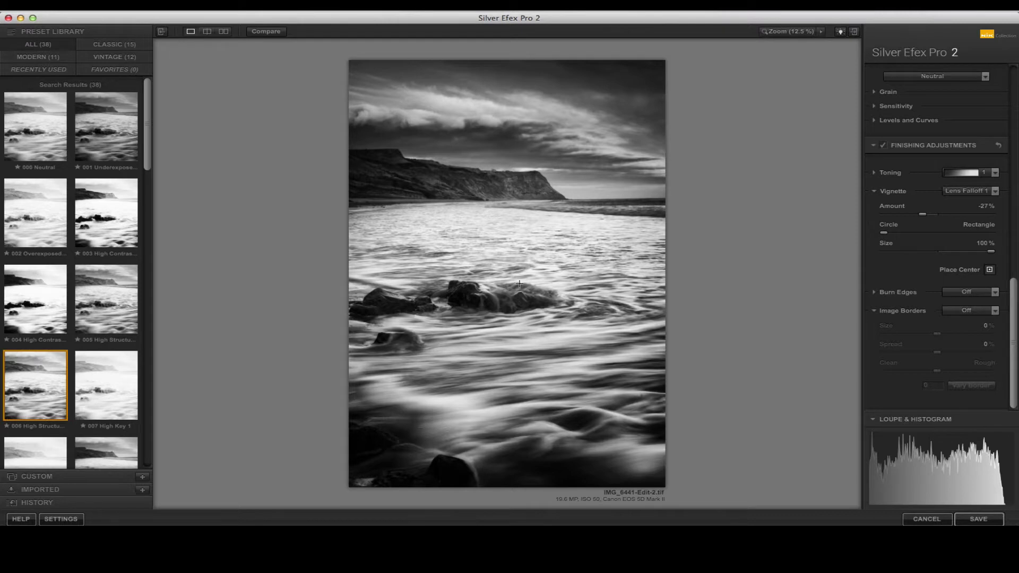
click(447, 308)
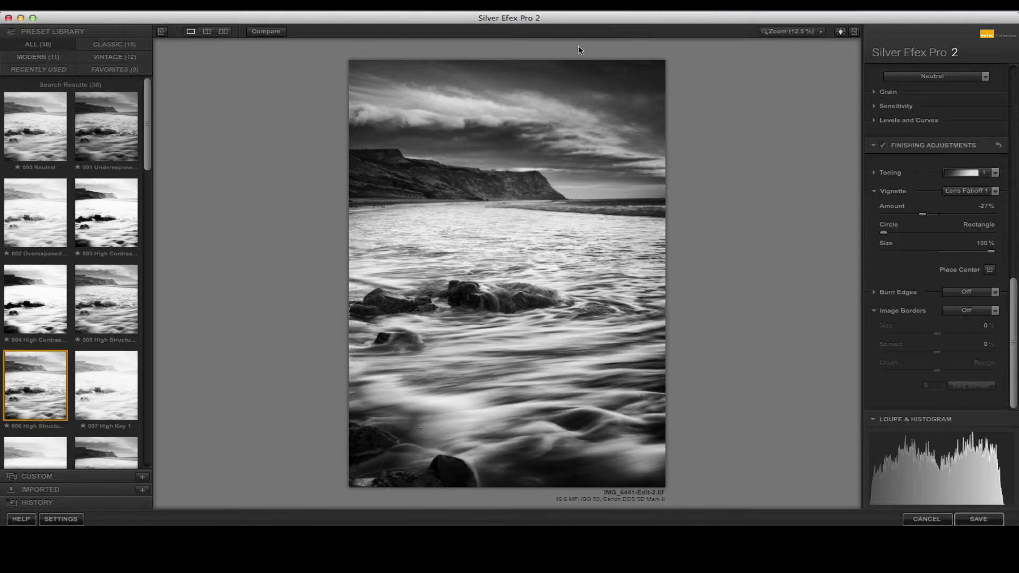
click(990, 270)
click(403, 366)
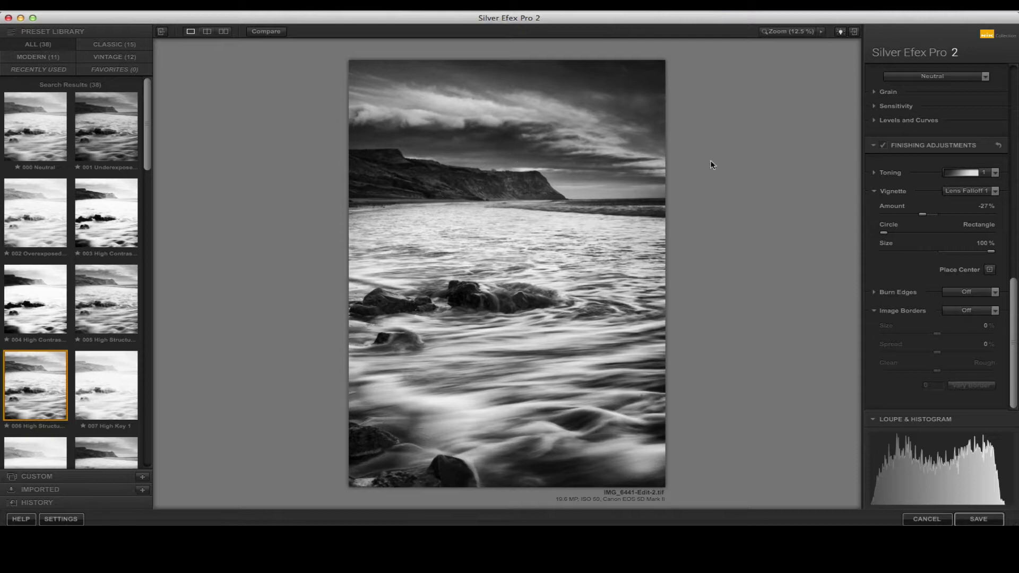
click(989, 270)
click(445, 304)
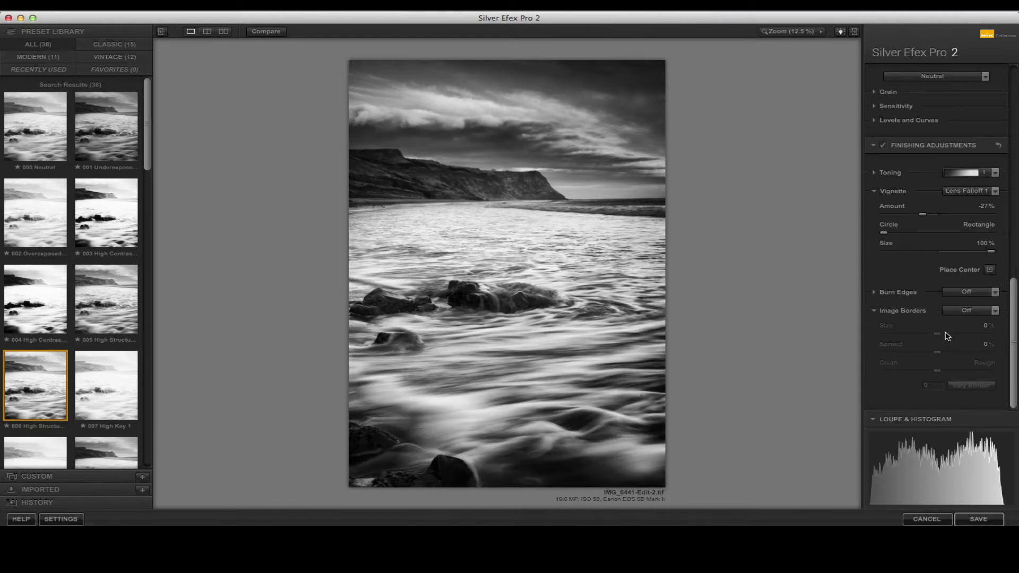
Step: Review the Burn Edges options and preview the Type 14 image border, leaving both off
click(874, 292)
scroll(877, 296, down, 3)
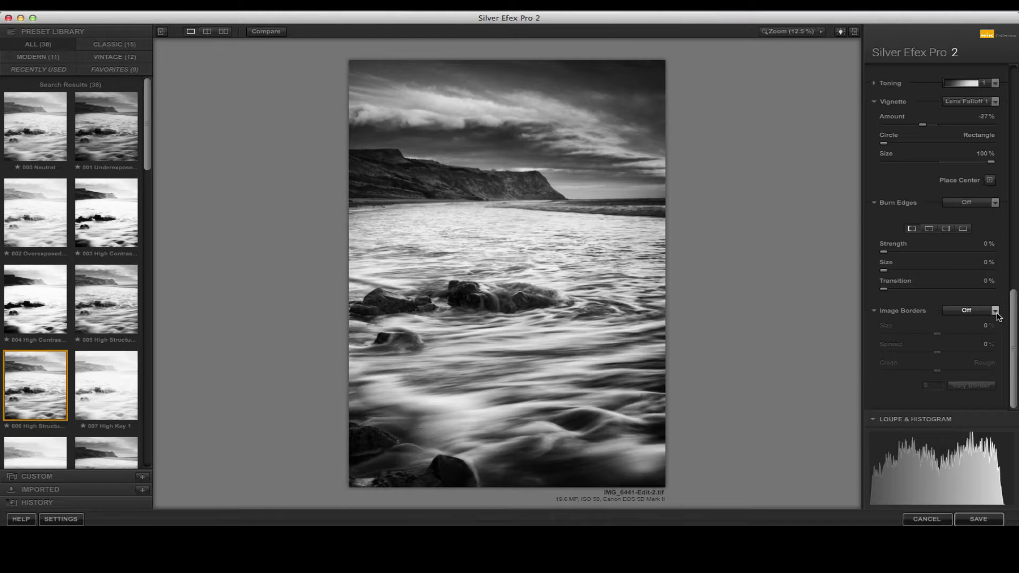
click(996, 312)
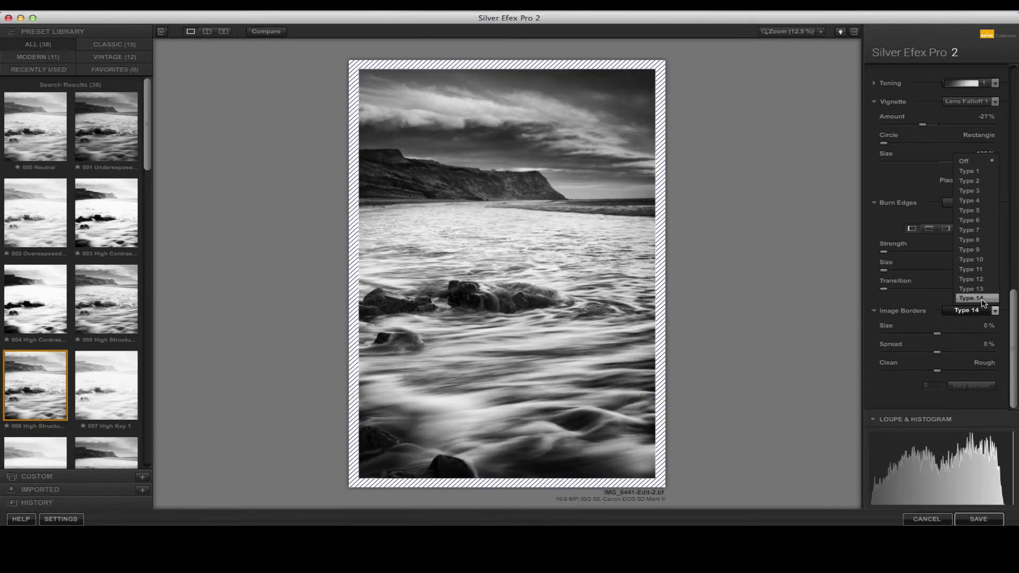
click(923, 302)
Step: Examine the seascape's histogram and its tonal zones from the brightest down to zone 0
mouse_move(977, 467)
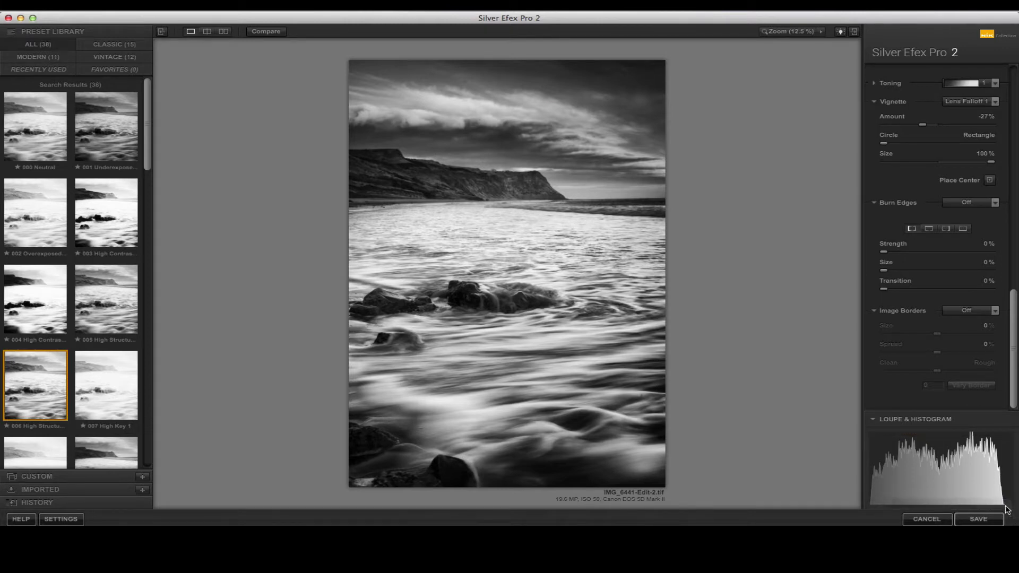
click(1007, 505)
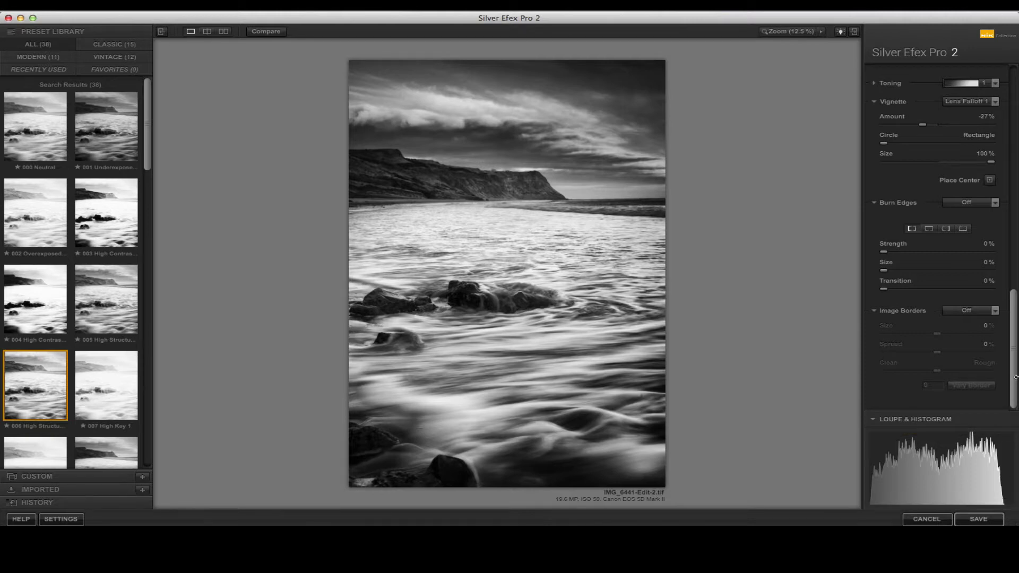
mouse_move(1008, 508)
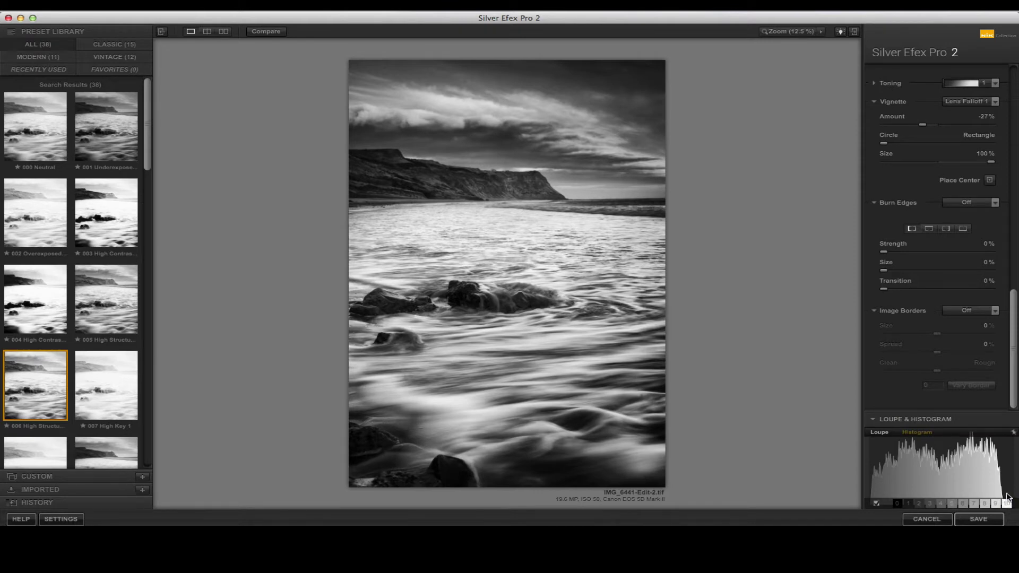
mouse_move(919, 493)
click(898, 504)
Step: Preview the Type 4 and Type 2 image borders around the seascape, and keep the borders off
click(995, 311)
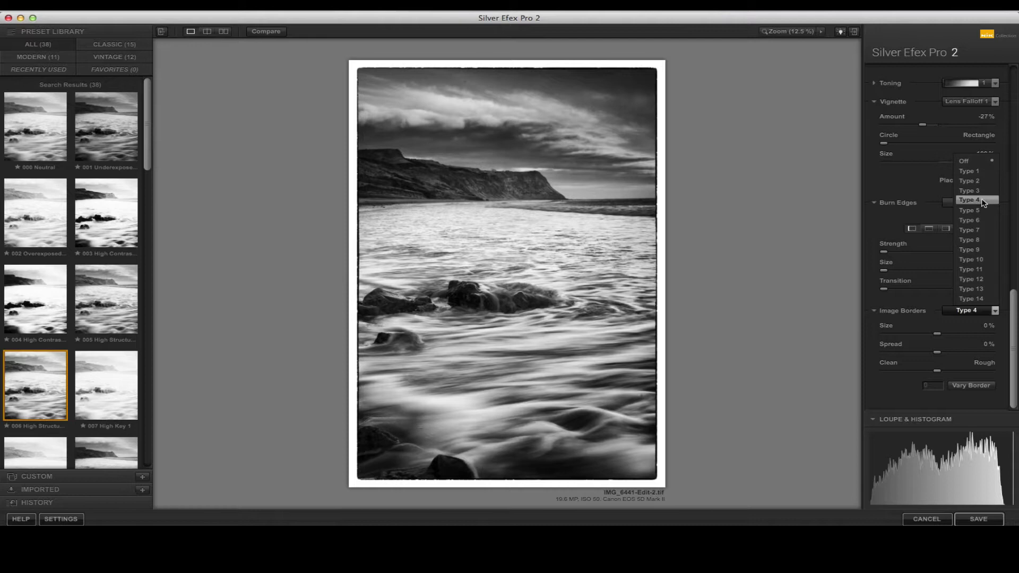
click(970, 181)
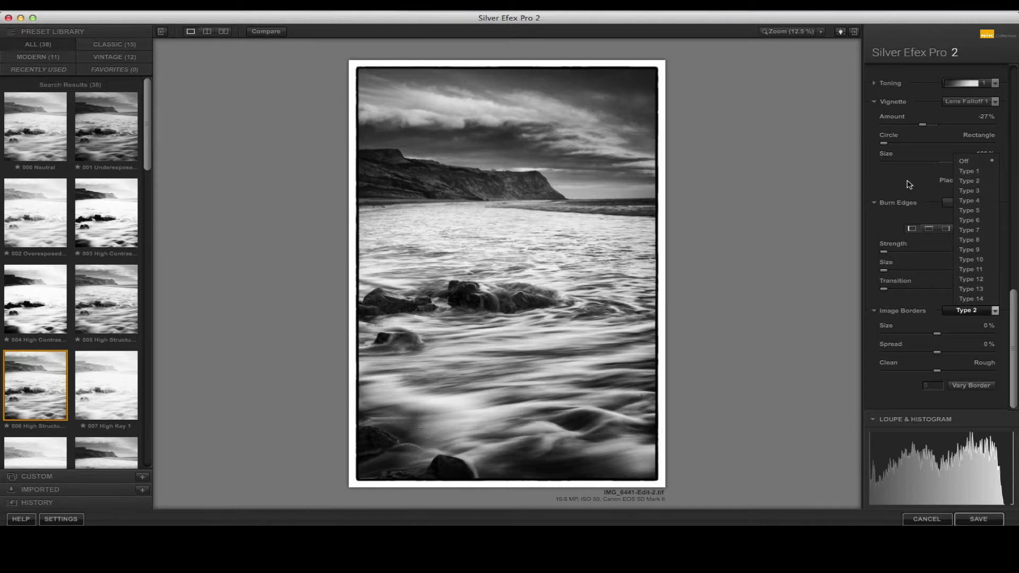
click(965, 161)
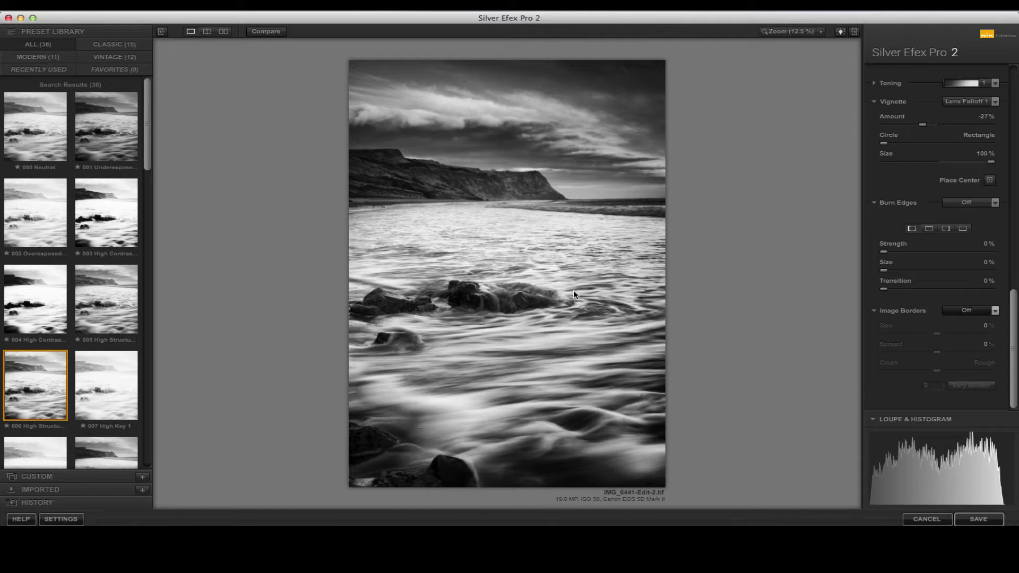
Step: Save the black-and-white seascape back to Lightroom, and browse the previous import's photos in a grid
click(991, 520)
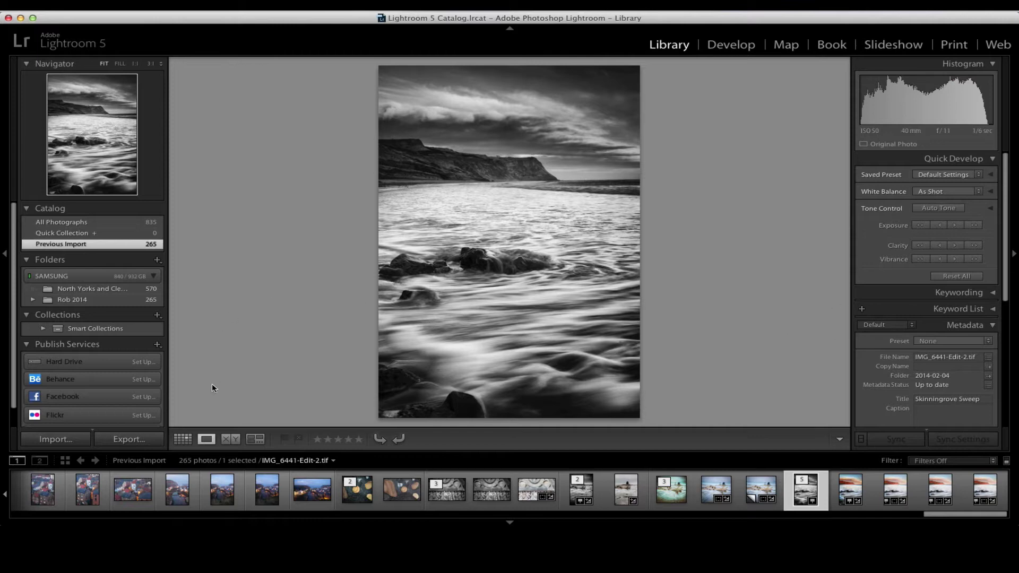
click(183, 439)
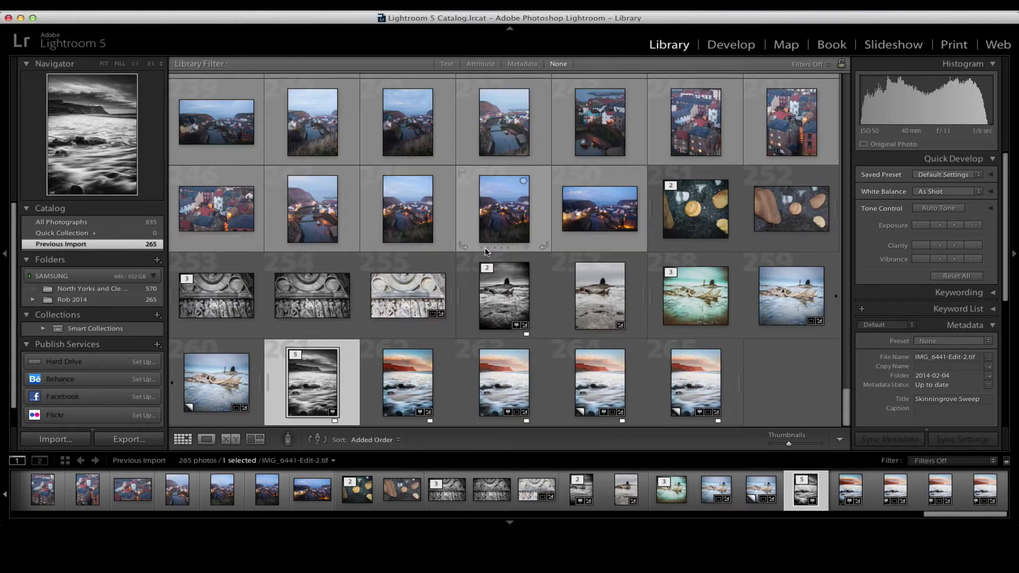
scroll(500, 269, down, 15)
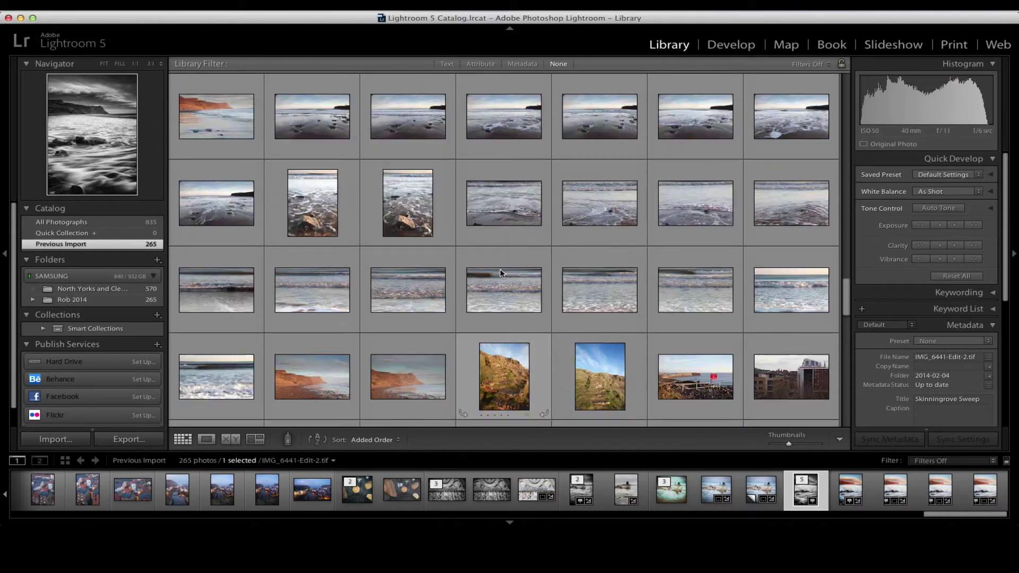
scroll(500, 269, up, 10)
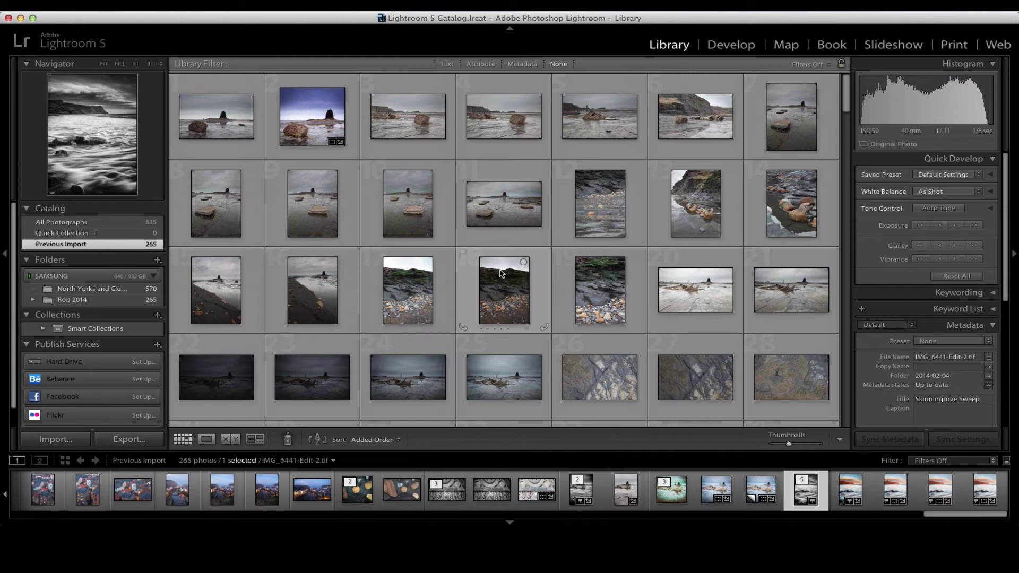
scroll(501, 273, down, 20)
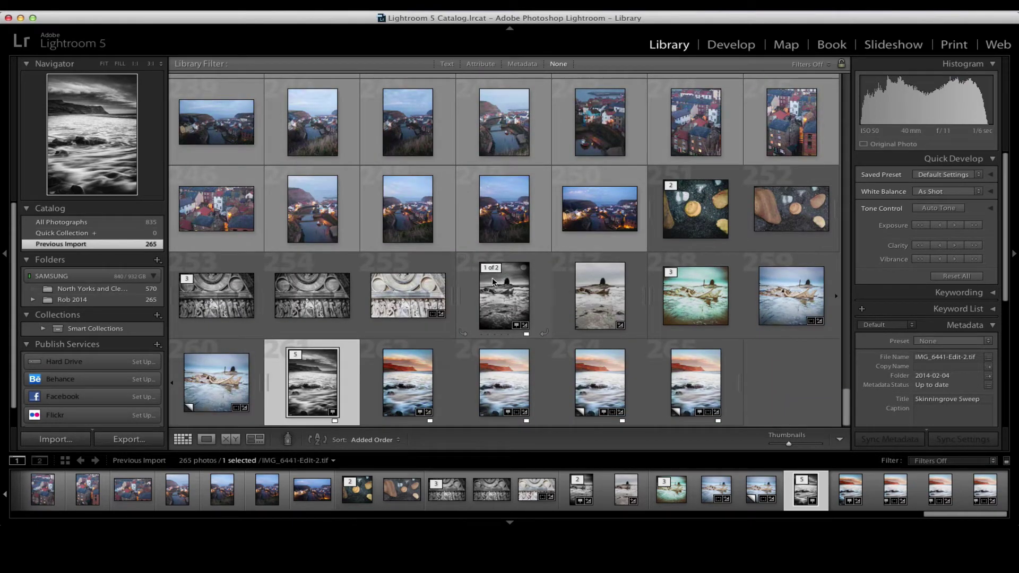
Step: Open the carved stone relief photo IMG_6241.CR2 in the Develop module and reset all its settings
click(408, 295)
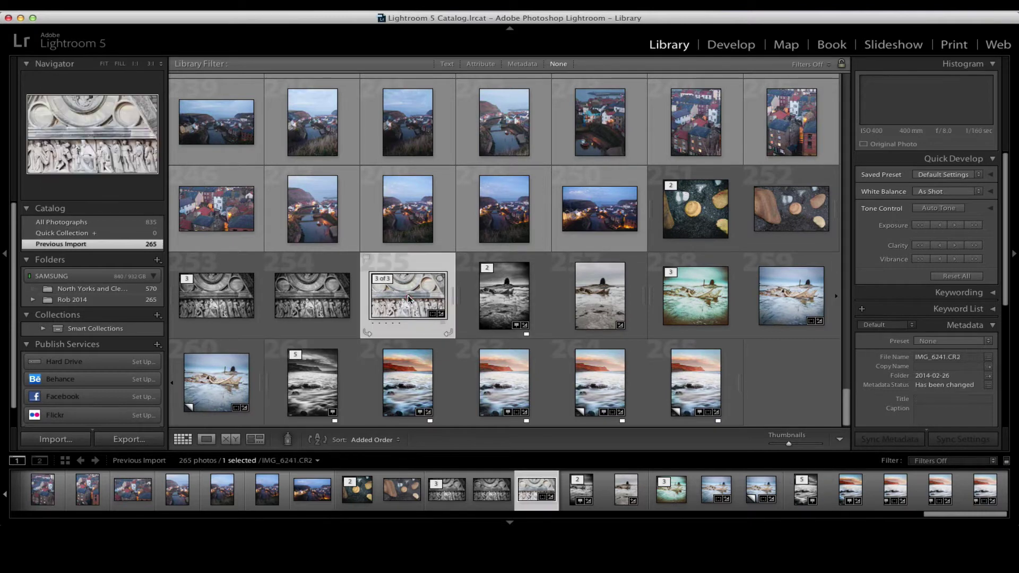
double_click(408, 295)
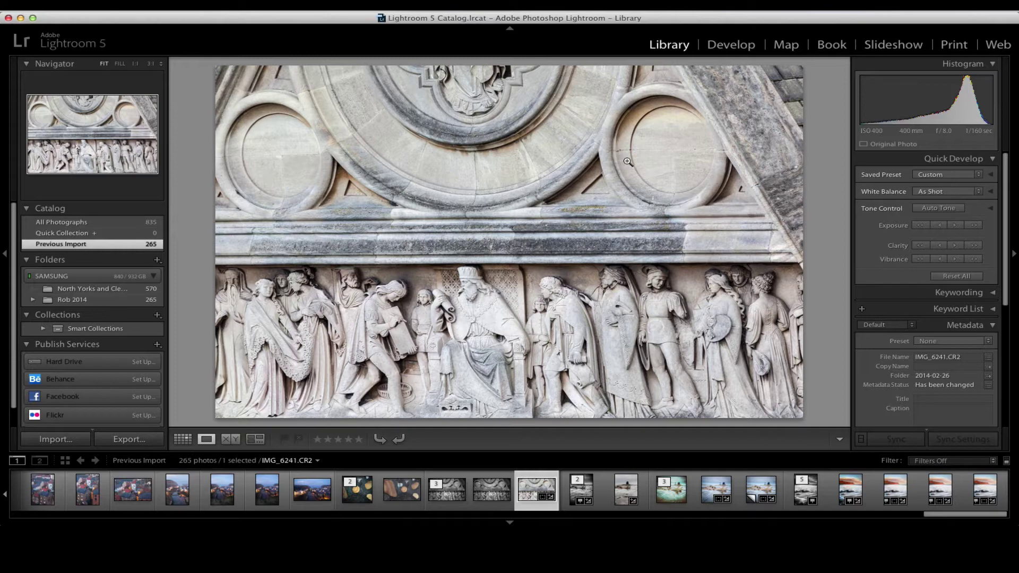
click(739, 45)
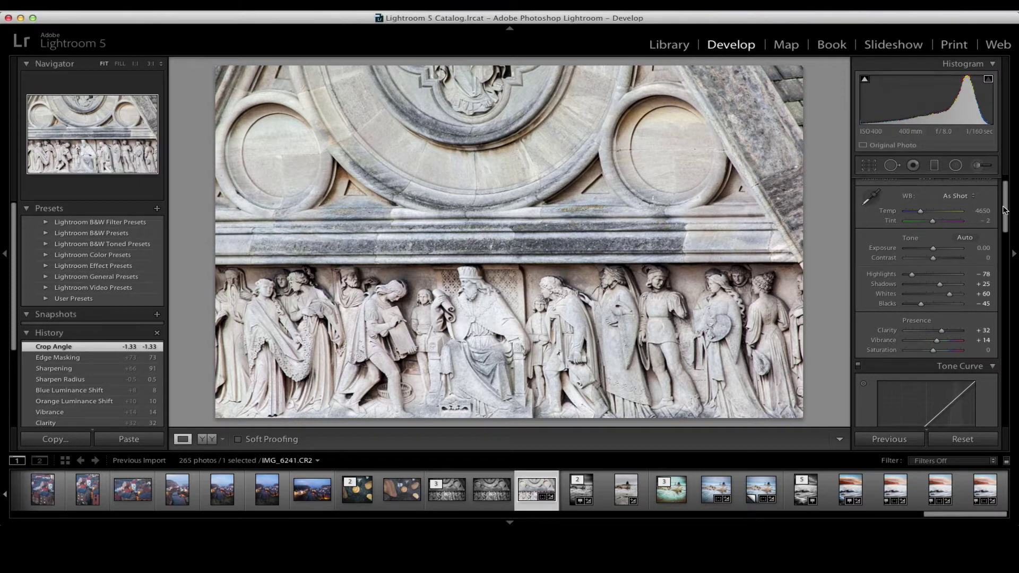
drag(1006, 205, 1009, 210)
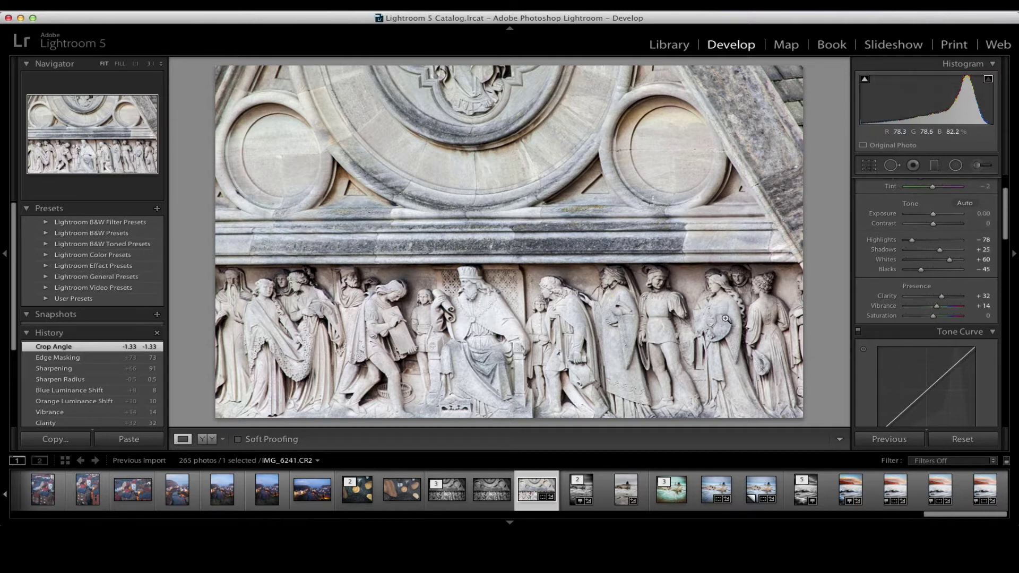
click(962, 441)
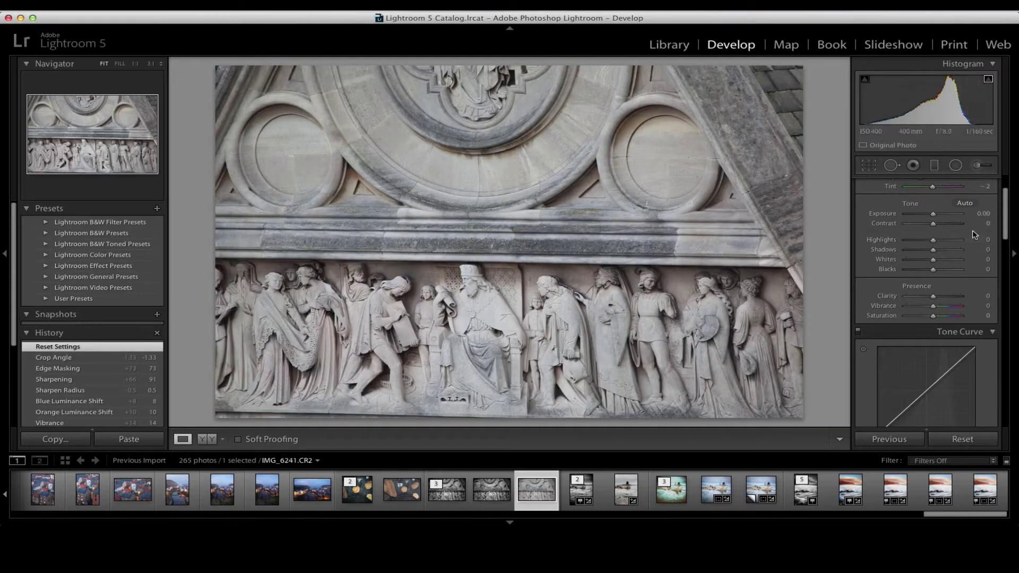
drag(1008, 220, 1009, 192)
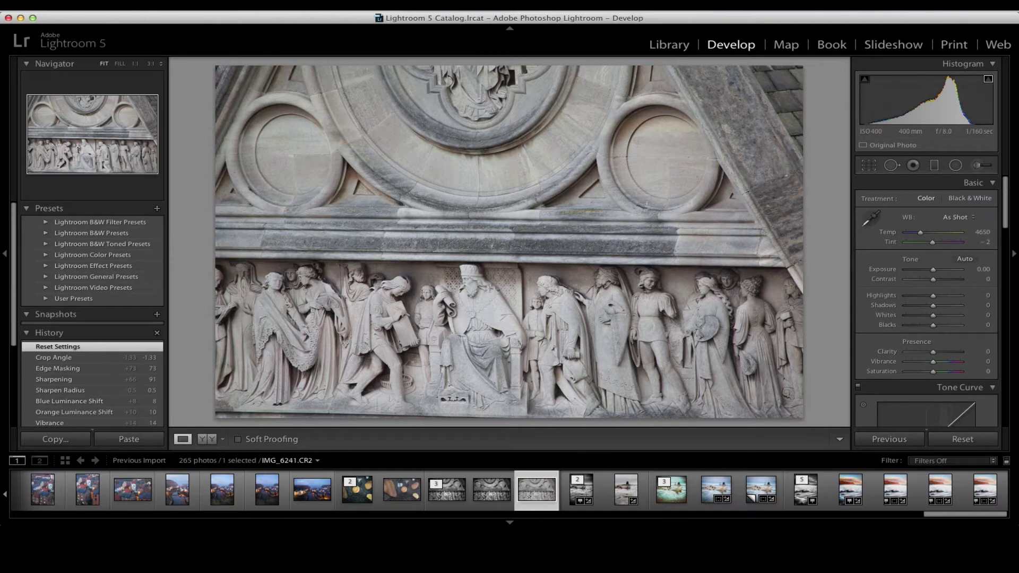
Step: Undo the relief photo's settings reset, and reset a new virtual copy of it instead
click(127, 5)
click(145, 21)
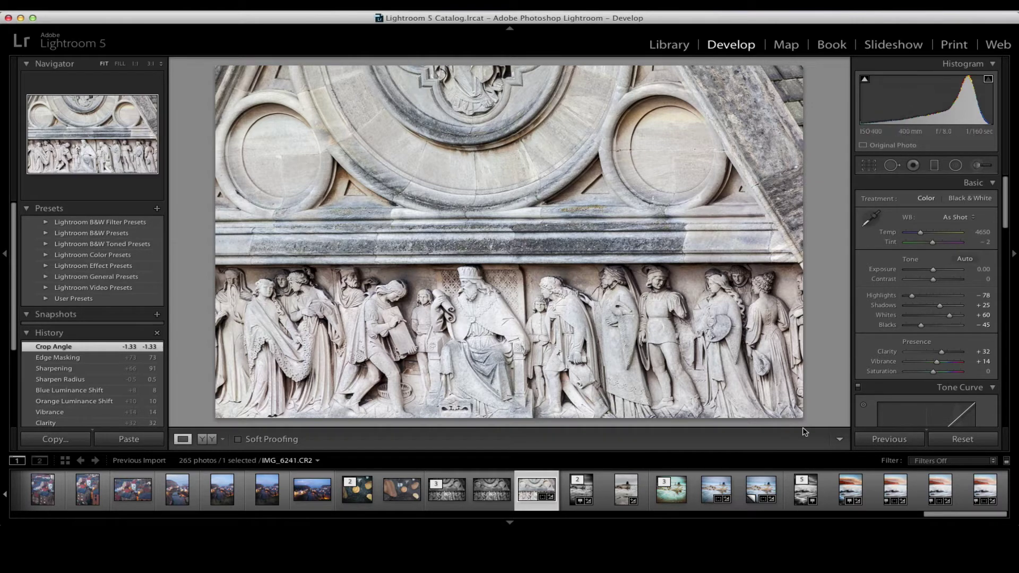
right_click(550, 325)
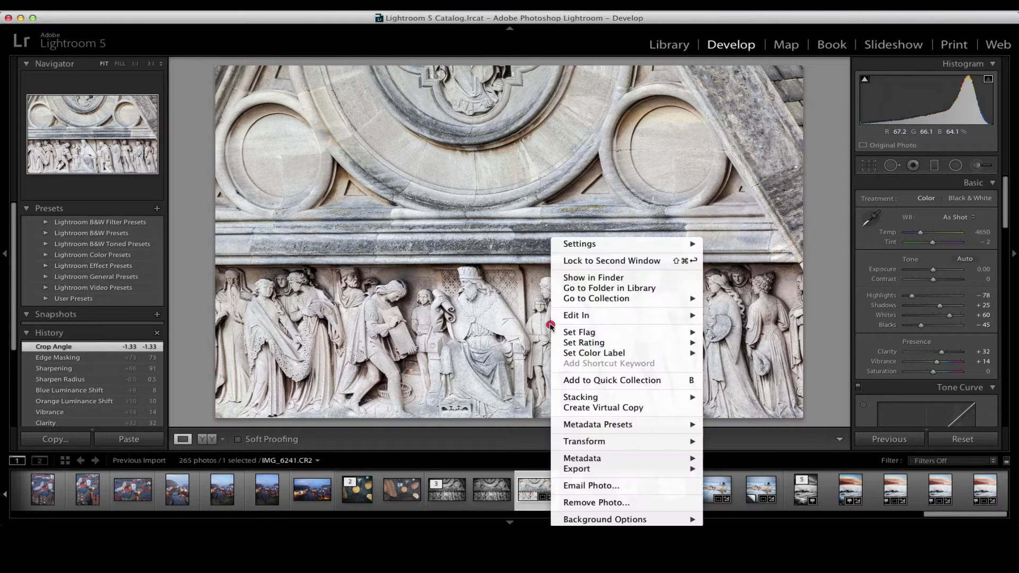
click(618, 409)
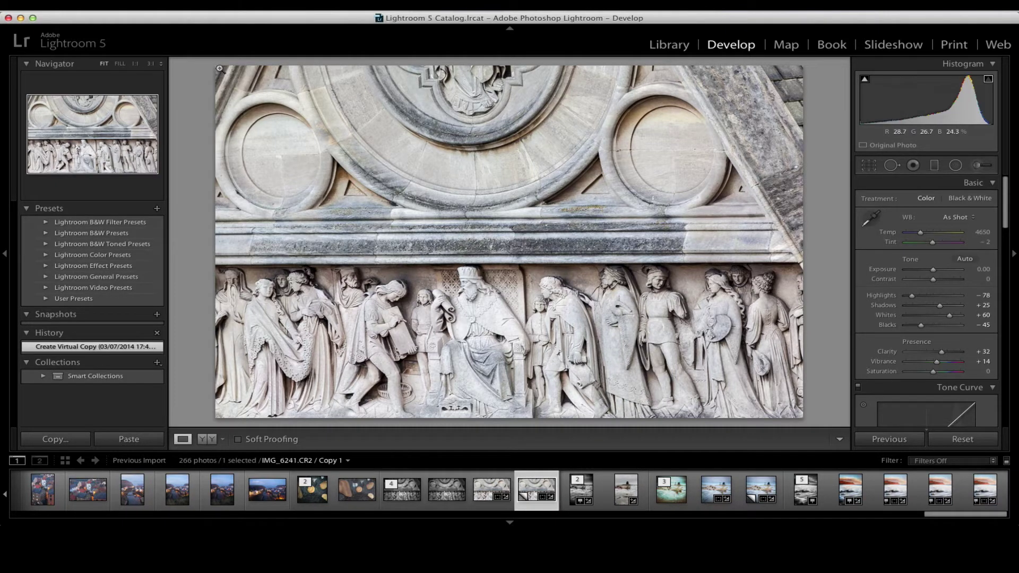
click(951, 444)
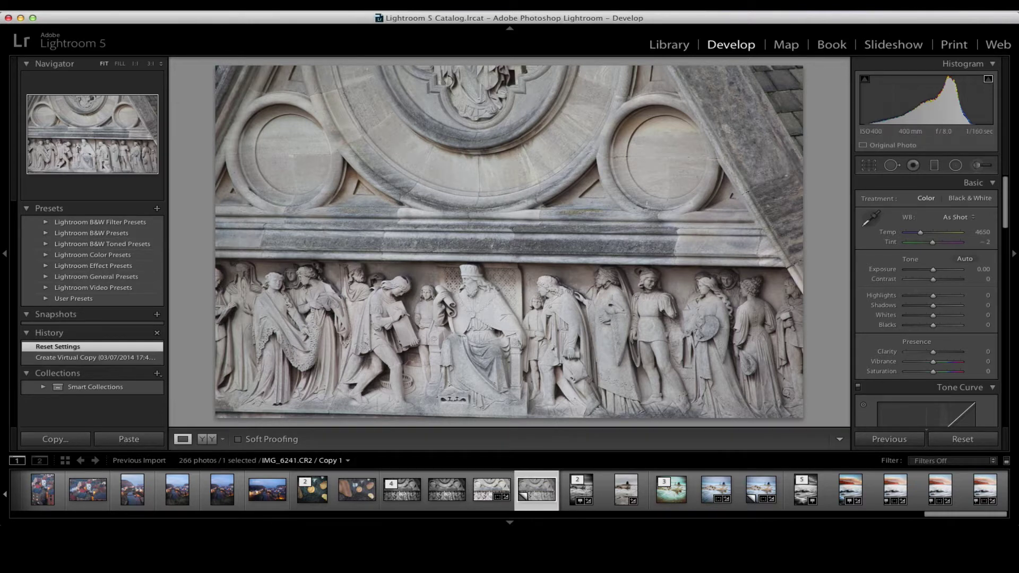
Step: Open the virtual copy in Sharpener Pro 3: (1) RAW Presharpener as a copy with Lightroom adjustments, and enlarge the plug-in window
click(198, 5)
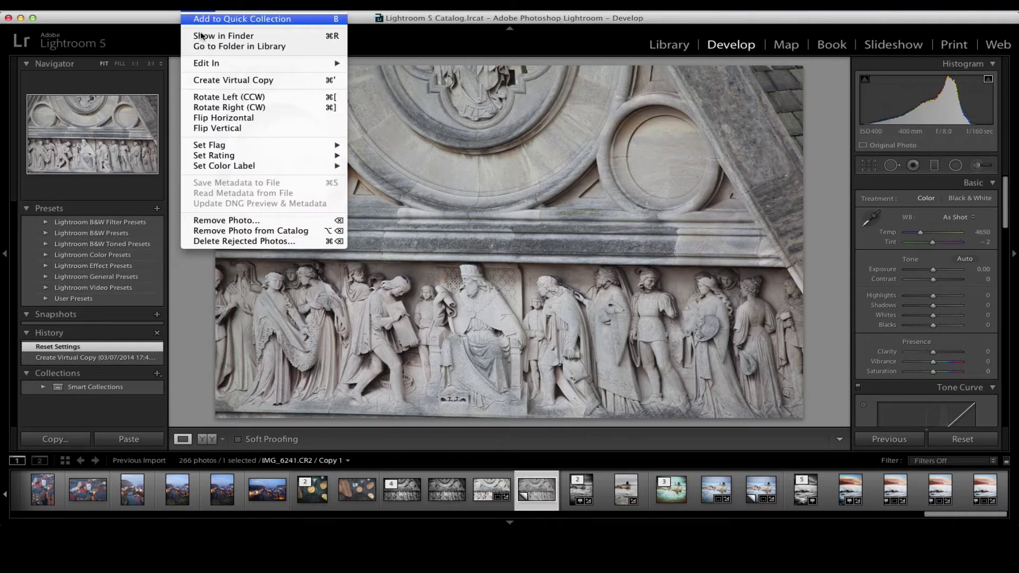
mouse_move(285, 63)
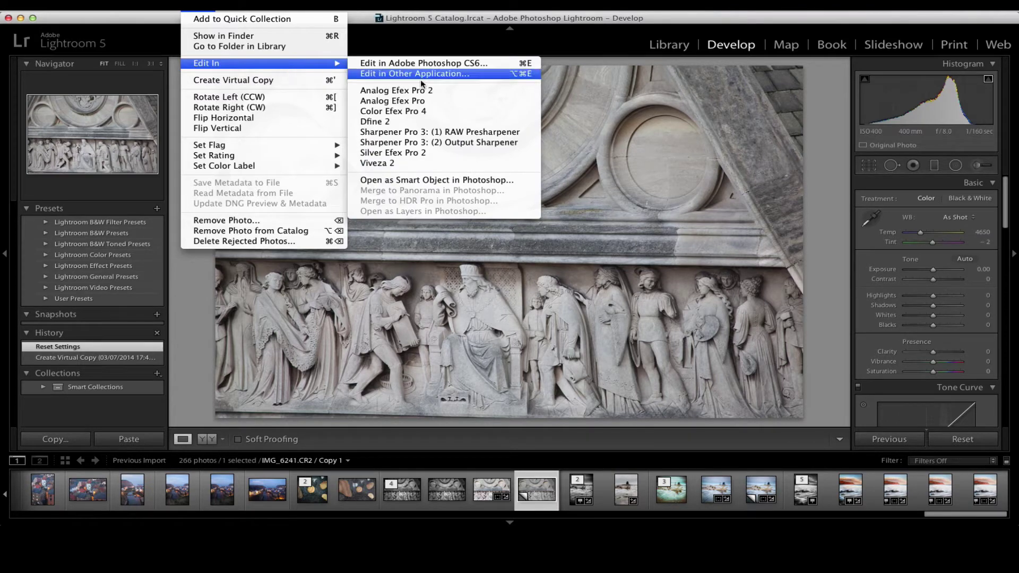
click(460, 135)
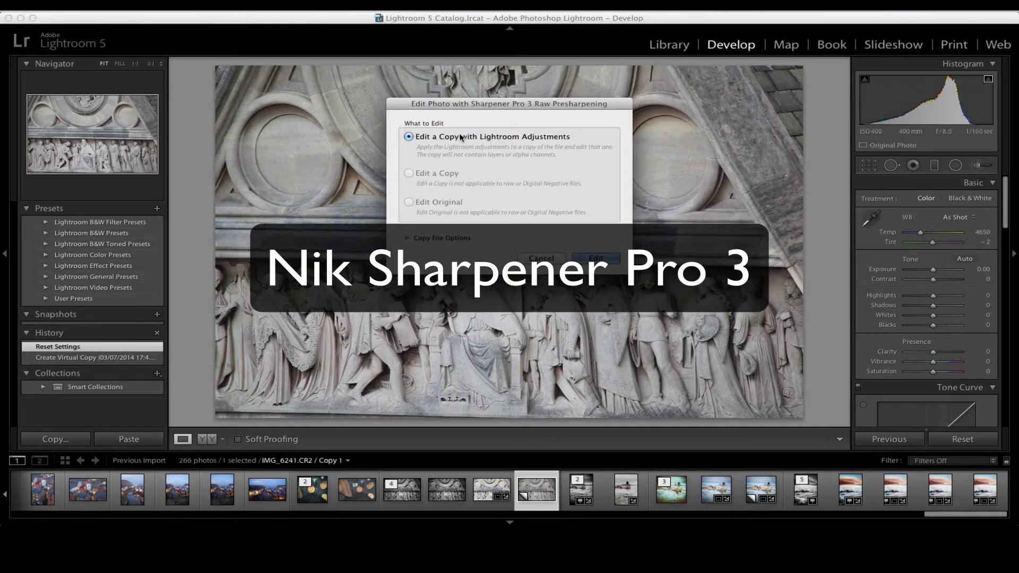
click(586, 259)
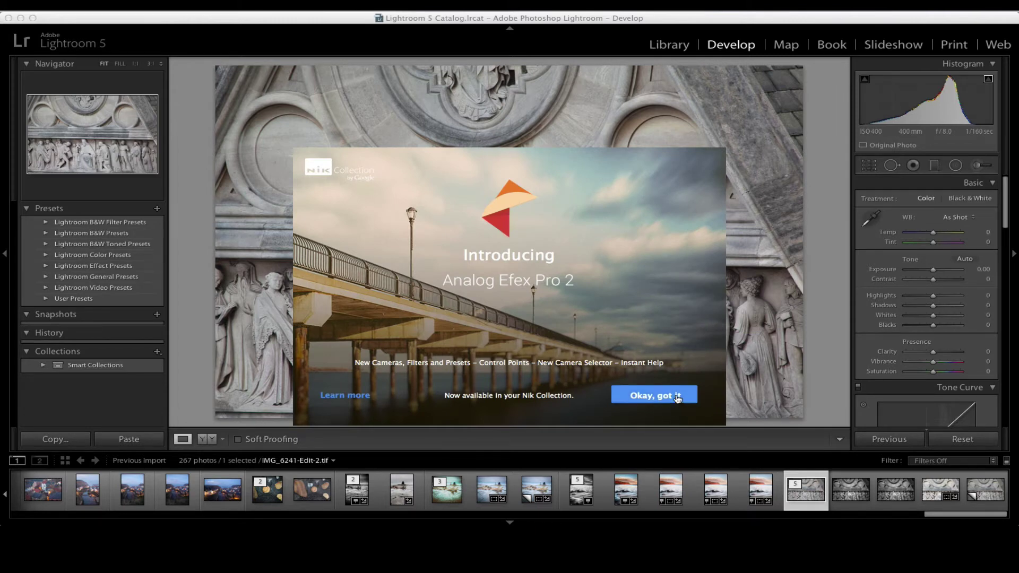
click(678, 397)
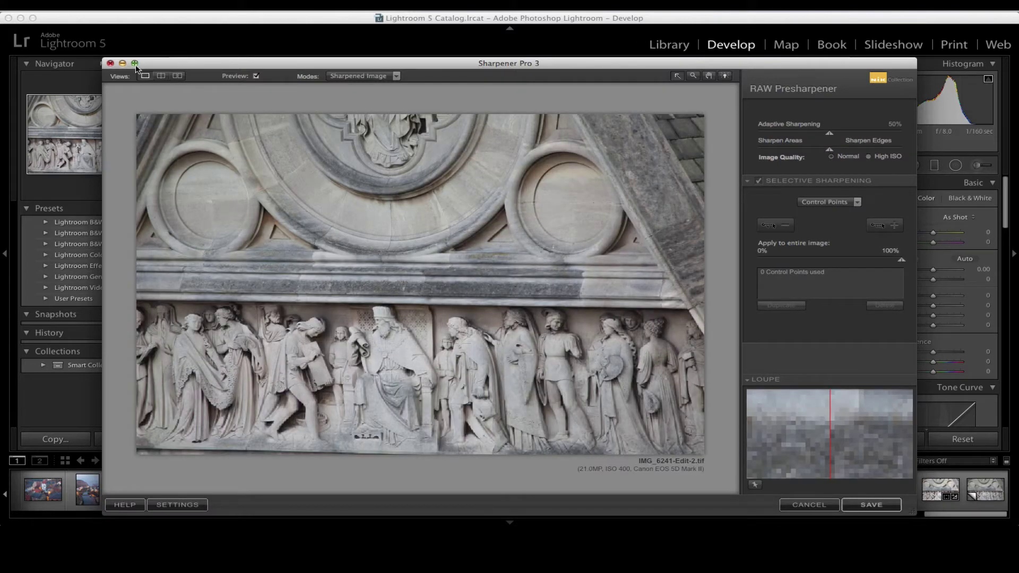
click(135, 64)
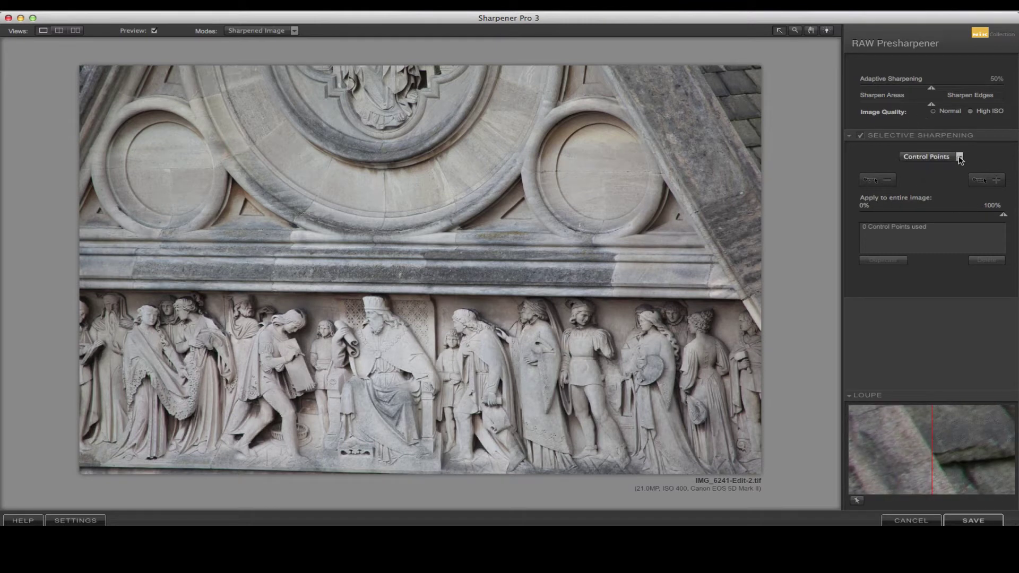
Step: Try shifting the presharpening balance toward Sharpen Edges with the selective sharpening methods in view, and cancel the presharpener
click(958, 156)
click(980, 162)
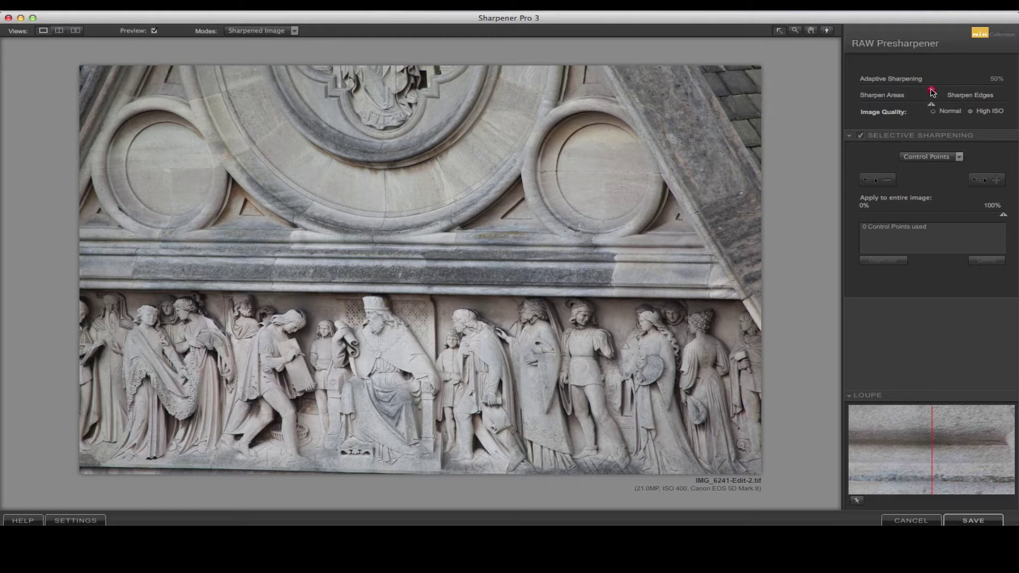
mouse_move(933, 92)
mouse_down()
mouse_move(950, 94)
mouse_move(884, 91)
mouse_move(1002, 93)
mouse_move(932, 94)
mouse_up()
drag(863, 114, 962, 118)
click(850, 137)
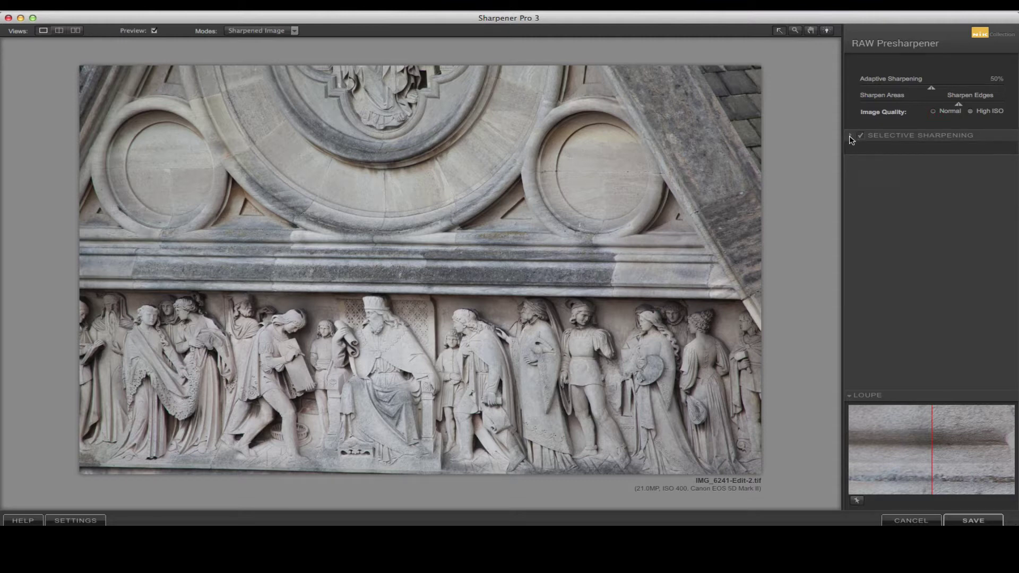
click(851, 138)
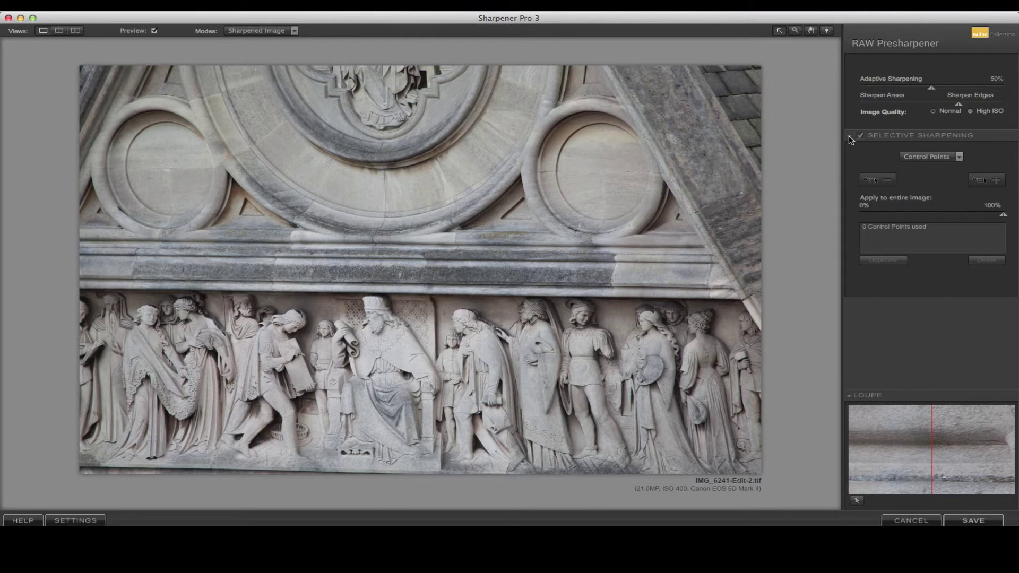
click(959, 157)
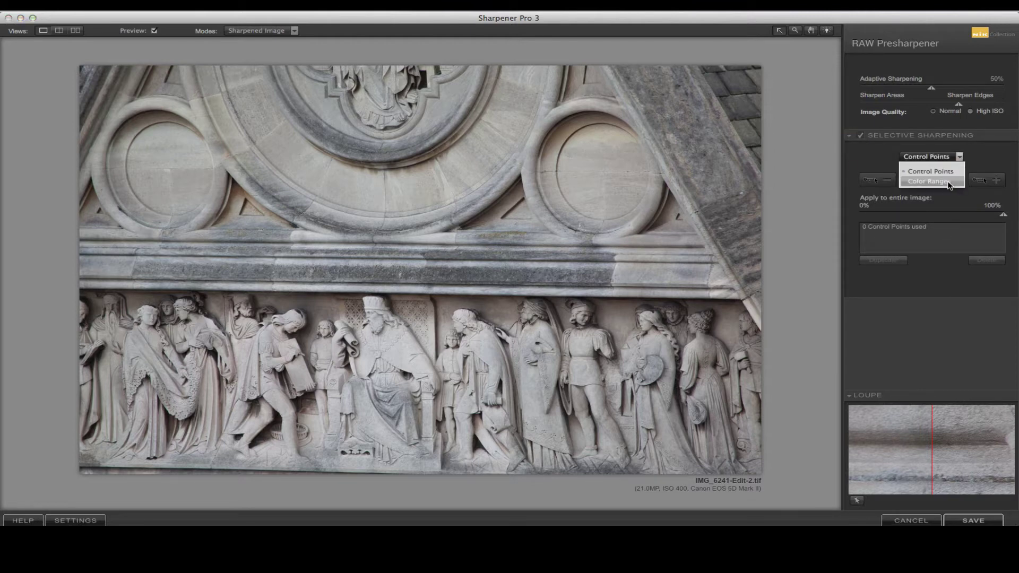
click(986, 160)
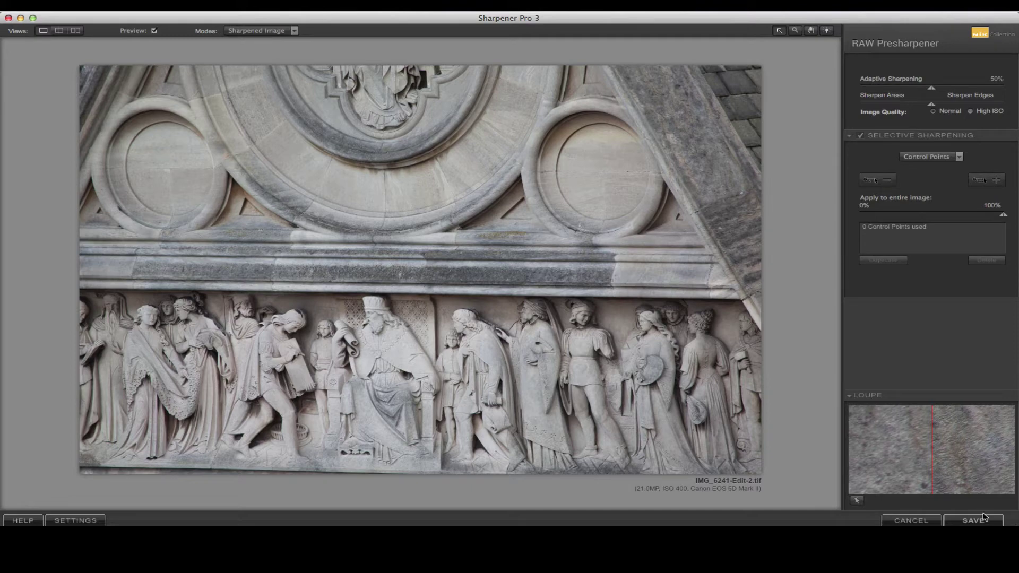
click(911, 521)
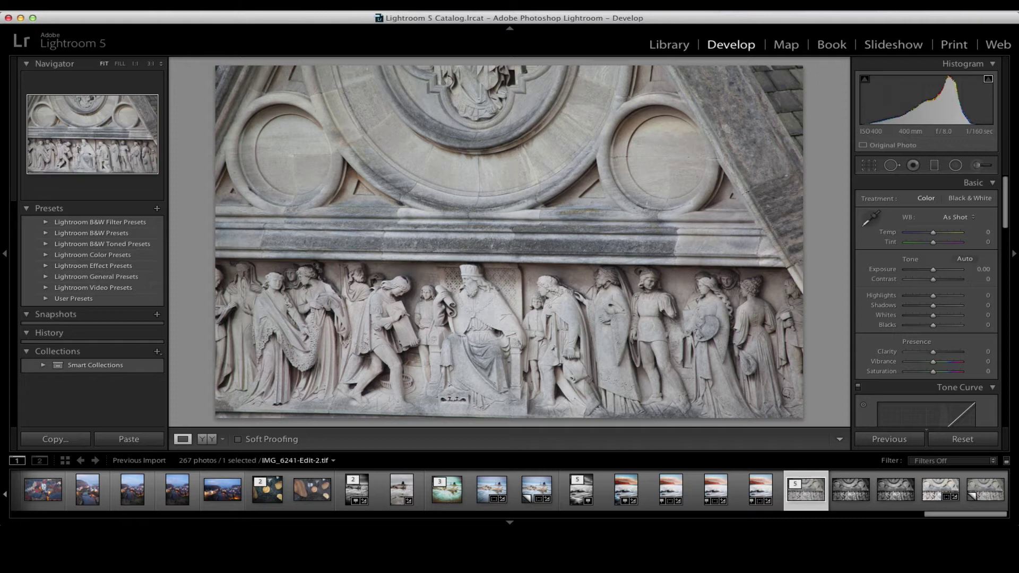
Step: Open IMG_6241-Edit-2.tif in Dfine 2 as a copy with Lightroom adjustments, and enlarge the plug-in window
click(668, 5)
click(684, 40)
click(198, 10)
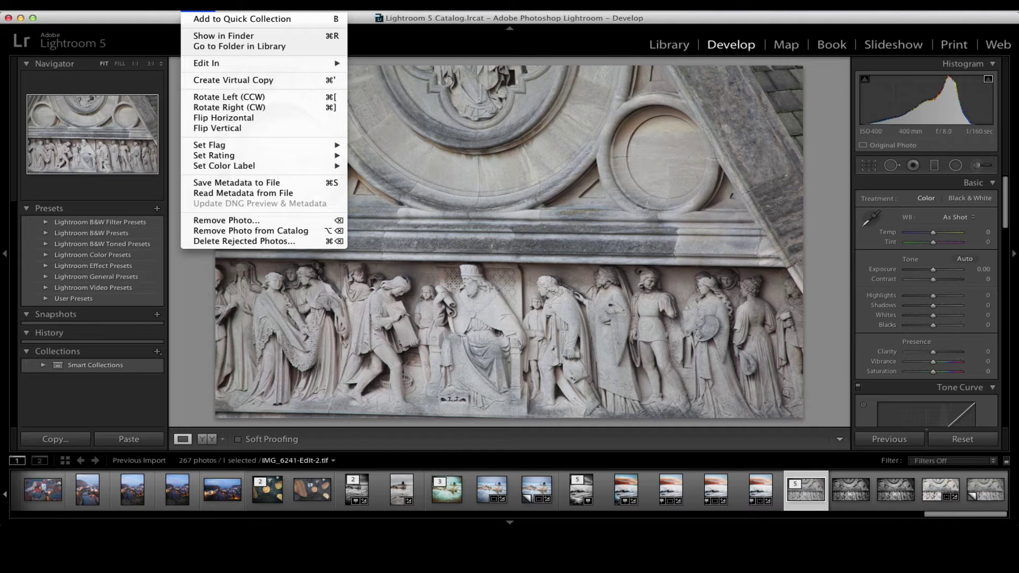
mouse_move(285, 63)
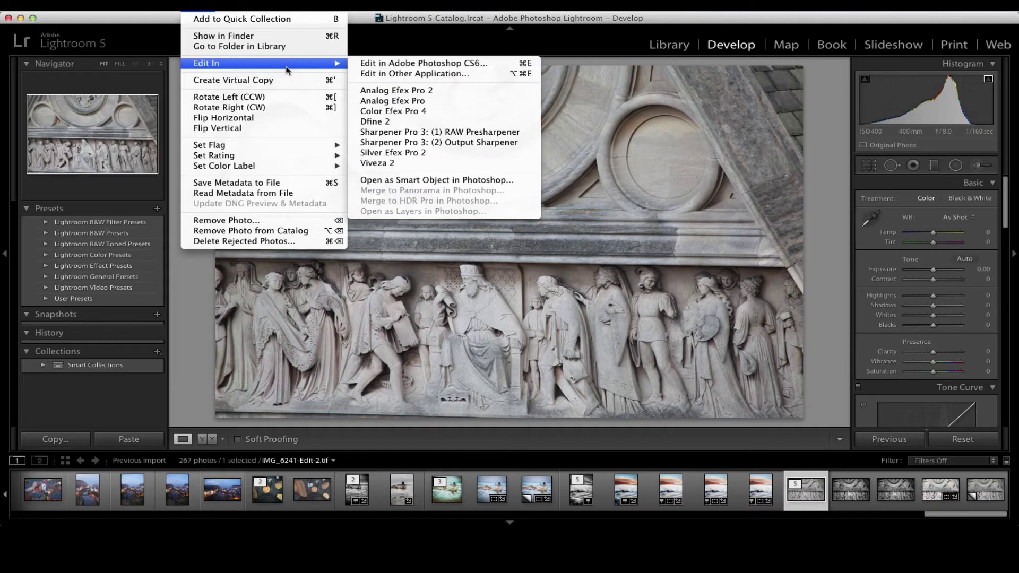
click(423, 123)
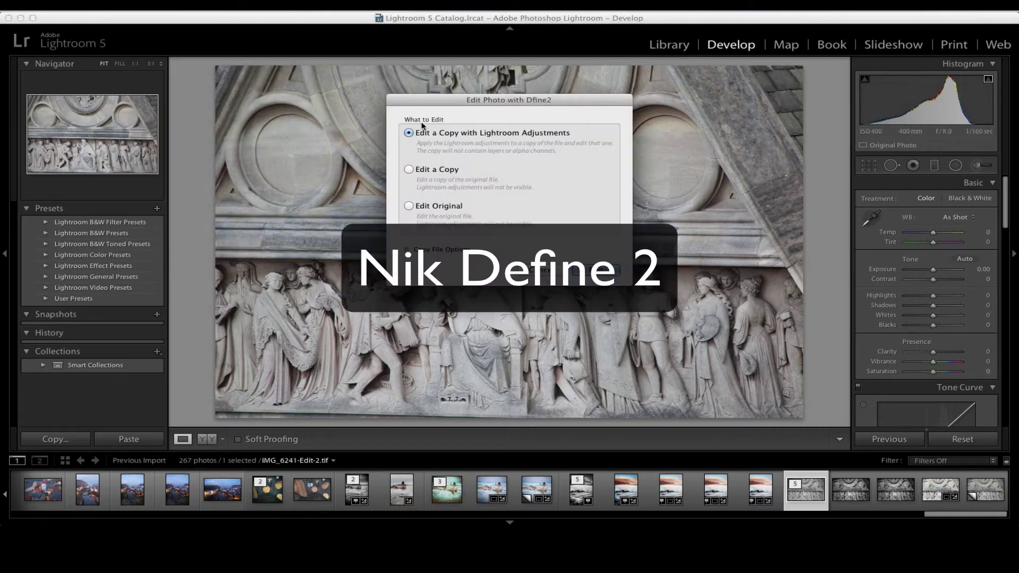
key(Return)
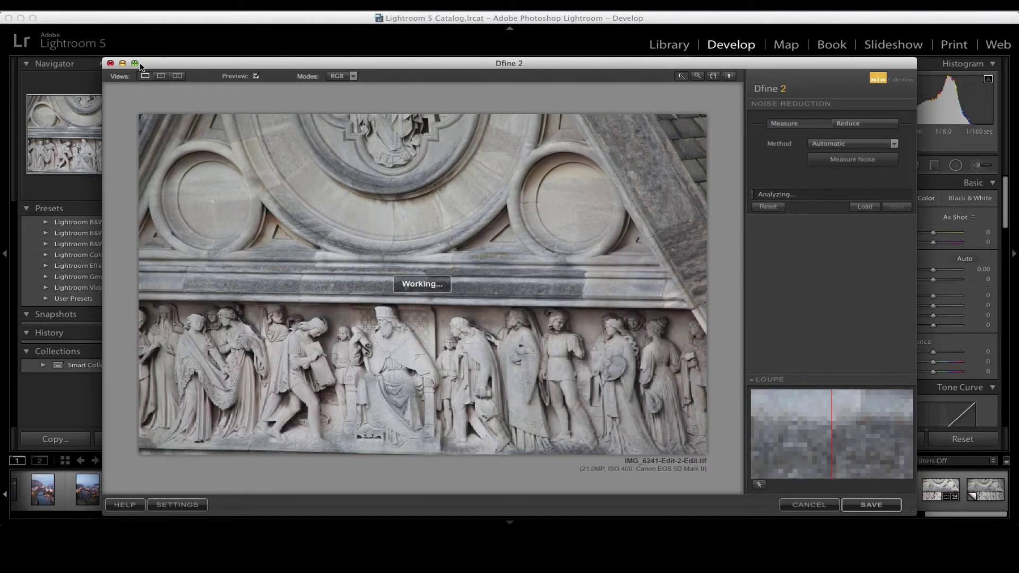
click(135, 63)
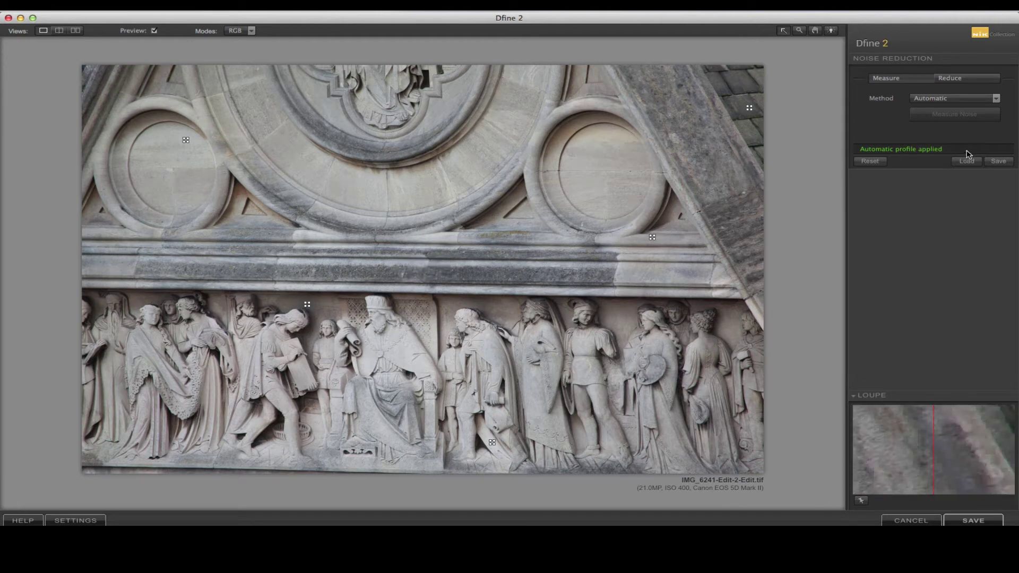
Step: Measure the noise with the Manual method, using a small rectangle over the dark recess beside the carved figure in the upper medallion
click(997, 99)
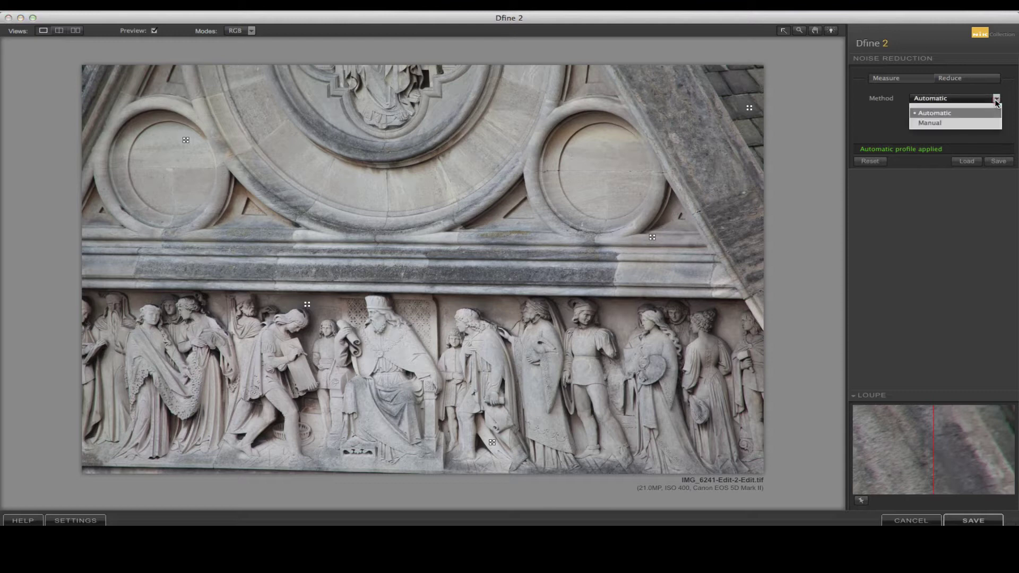
click(946, 126)
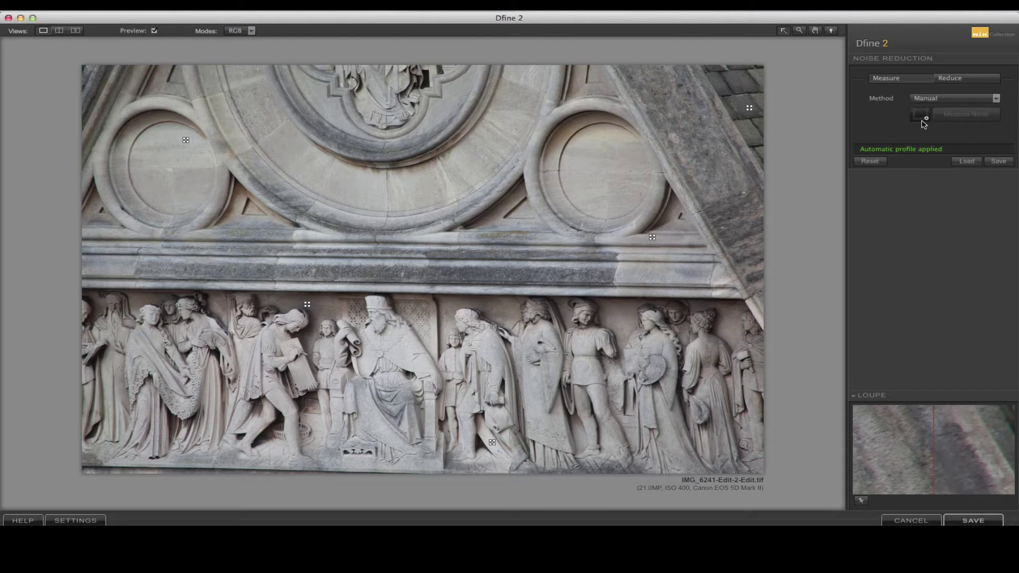
click(921, 118)
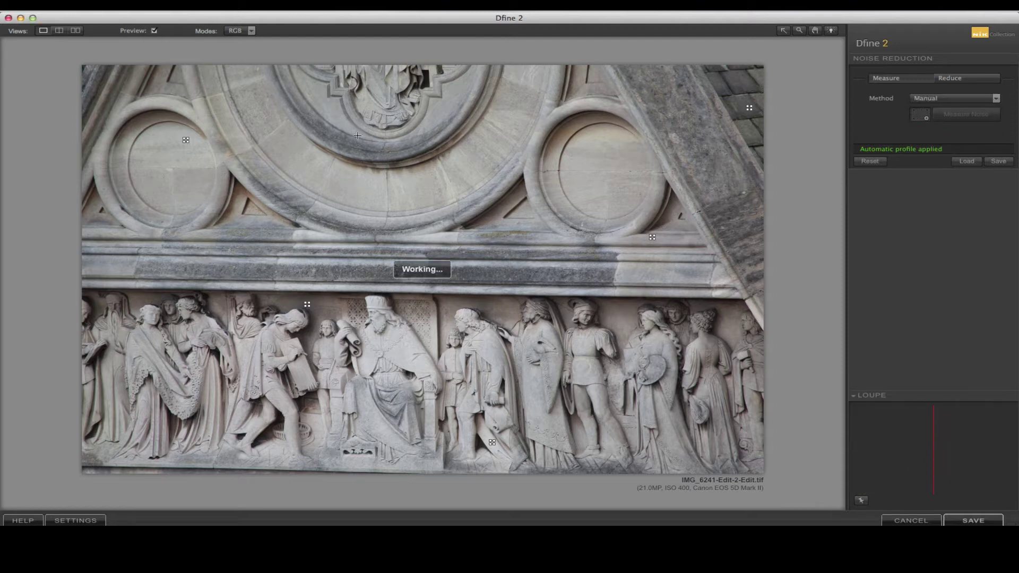
drag(408, 74, 430, 92)
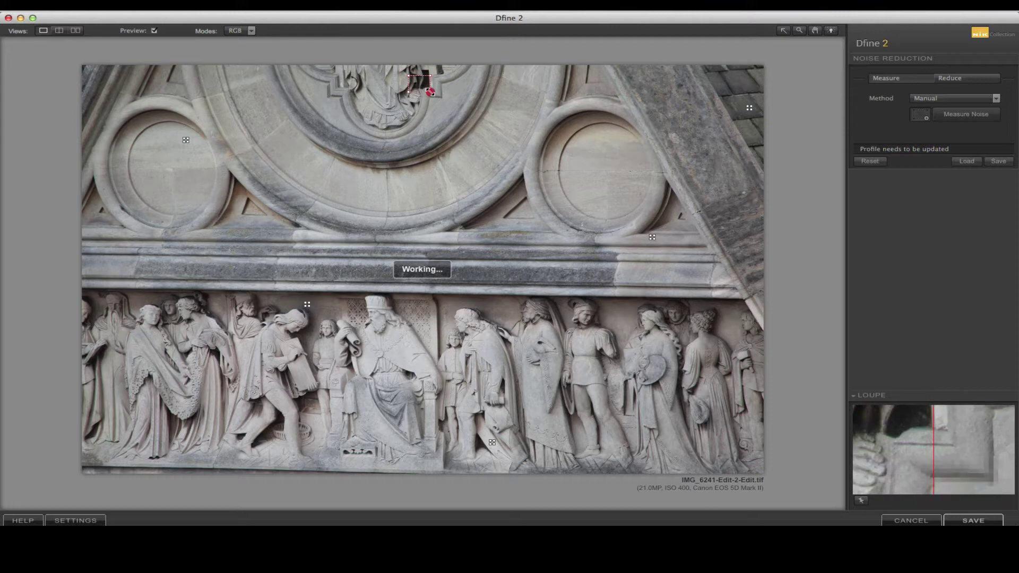
click(977, 116)
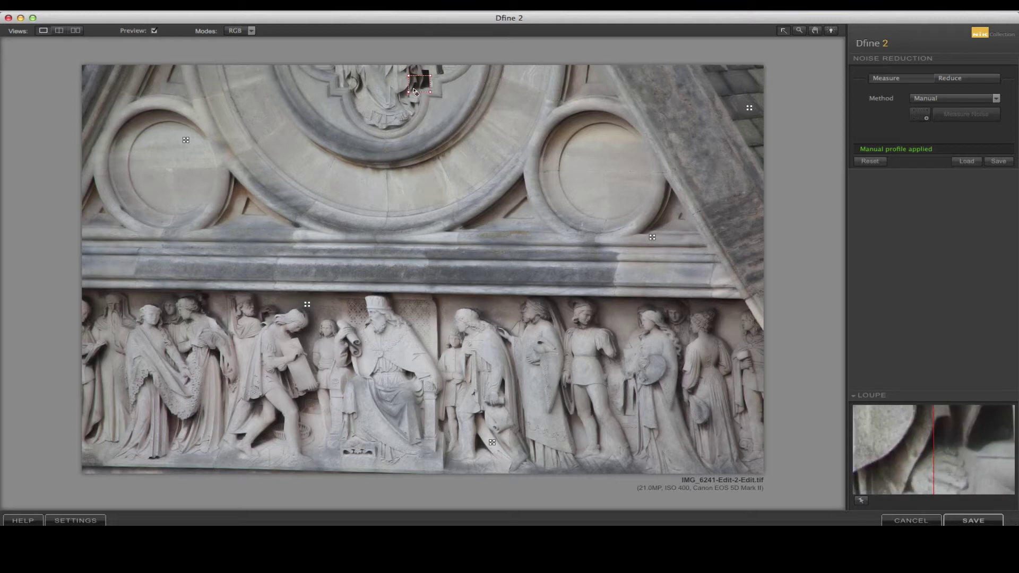
click(421, 89)
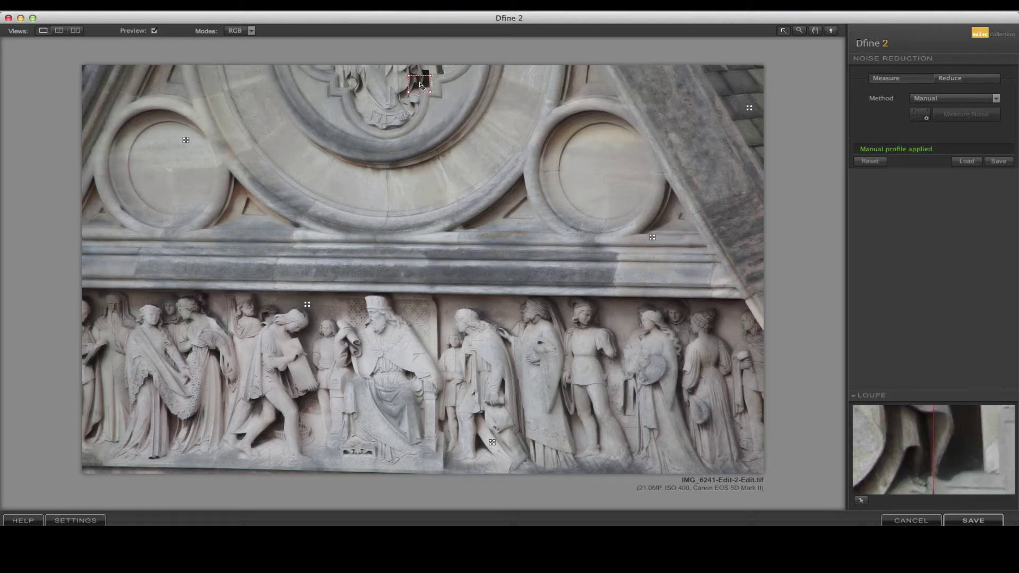
Step: Reset the noise profile to remeasure the relief with the Automatic method, and cancel the noise reduction
click(992, 99)
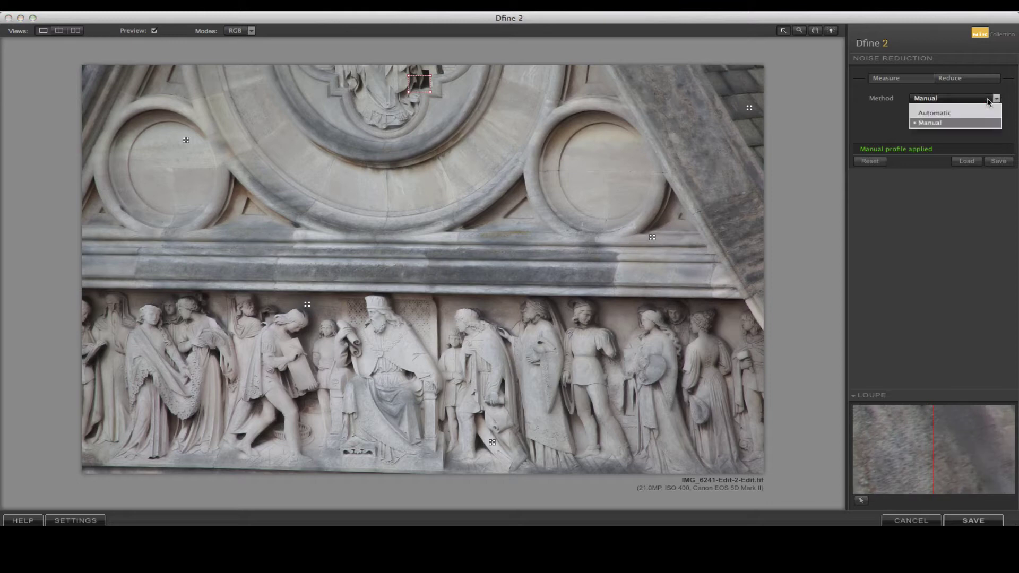
click(966, 117)
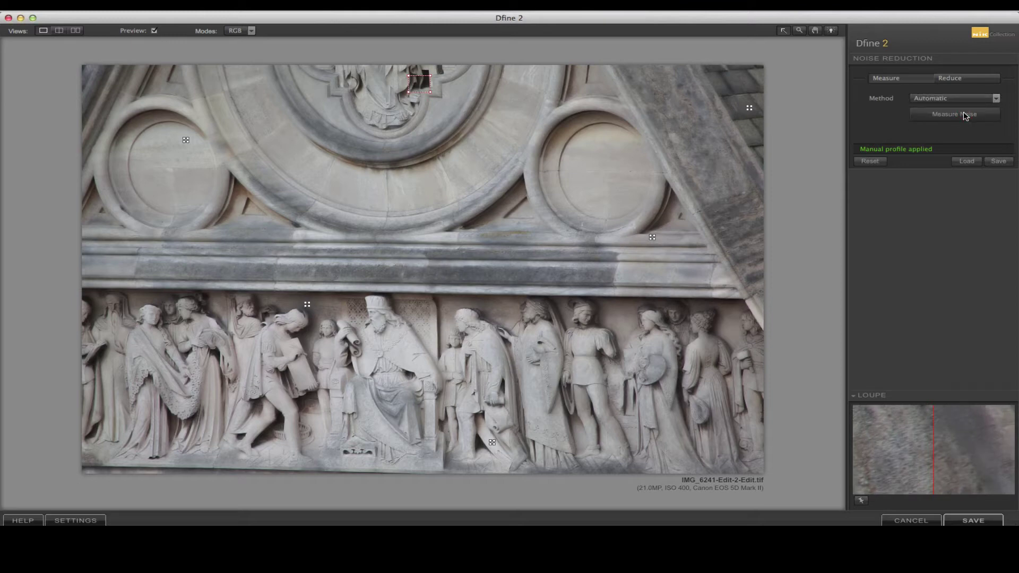
click(873, 164)
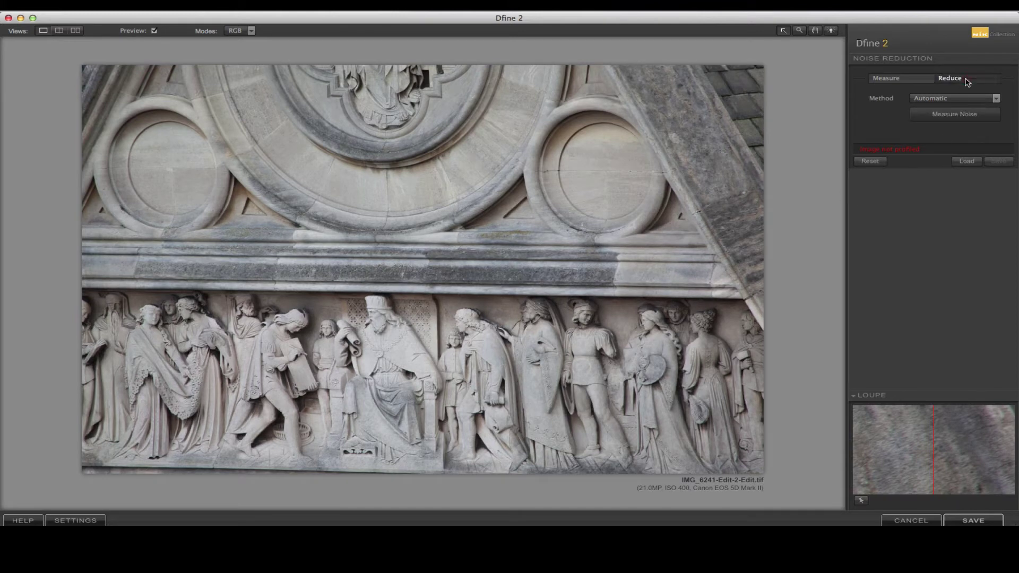
click(967, 81)
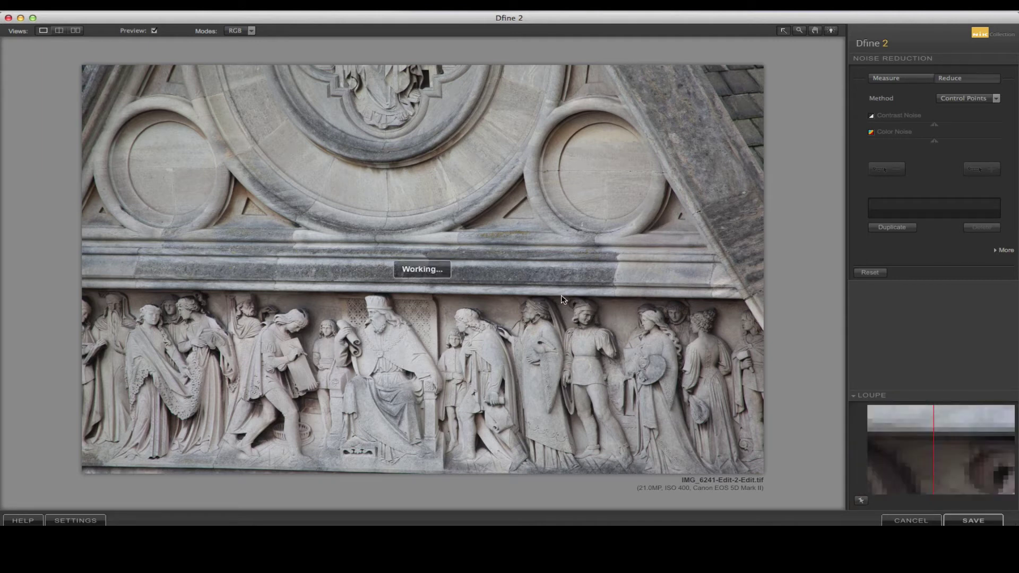
click(887, 79)
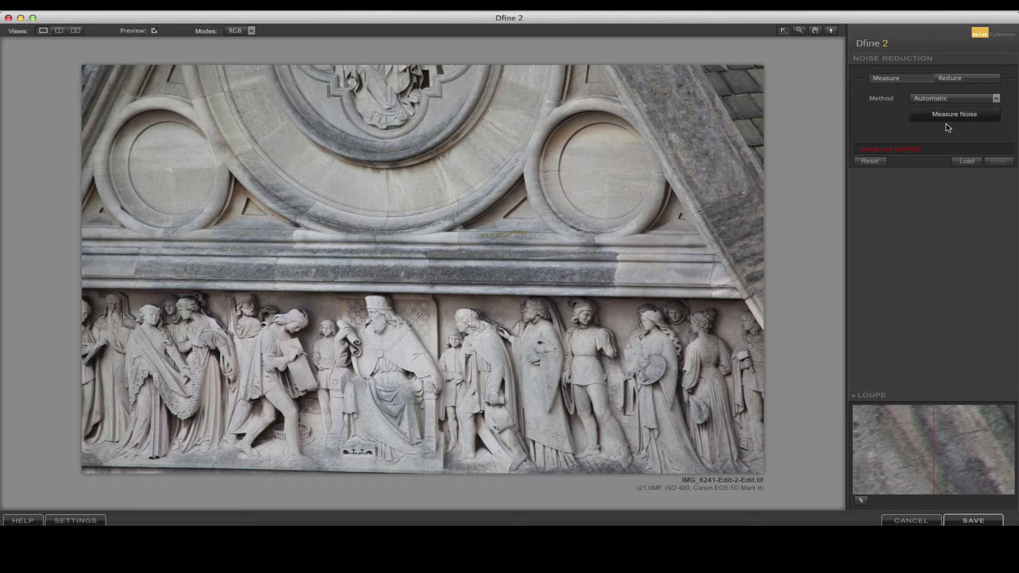
click(957, 116)
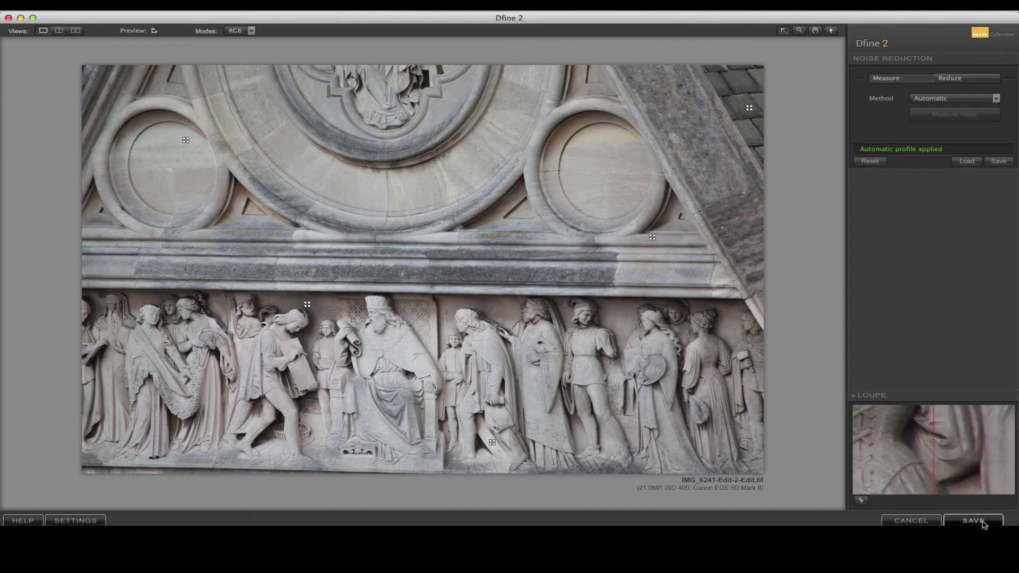
click(921, 521)
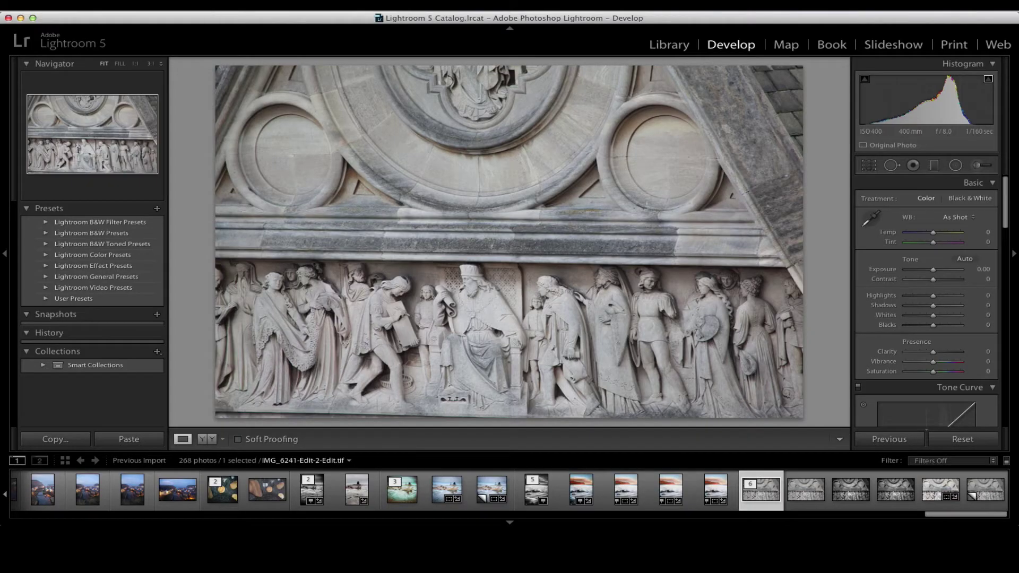
Step: Open the relief photo in Viveza 2 as a copy with Lightroom adjustments, and enlarge the plug-in window
click(198, 5)
mouse_move(314, 64)
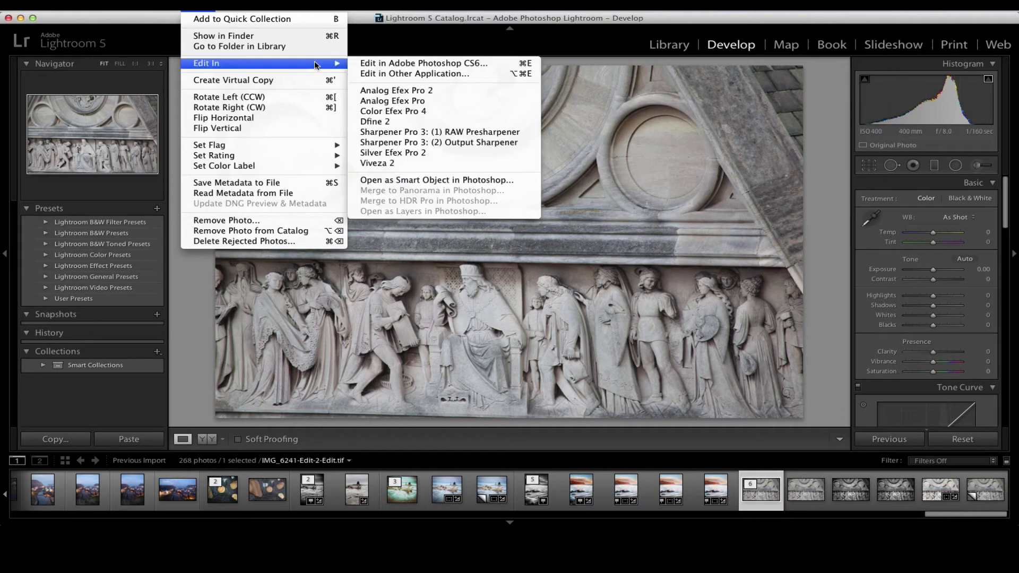
click(398, 162)
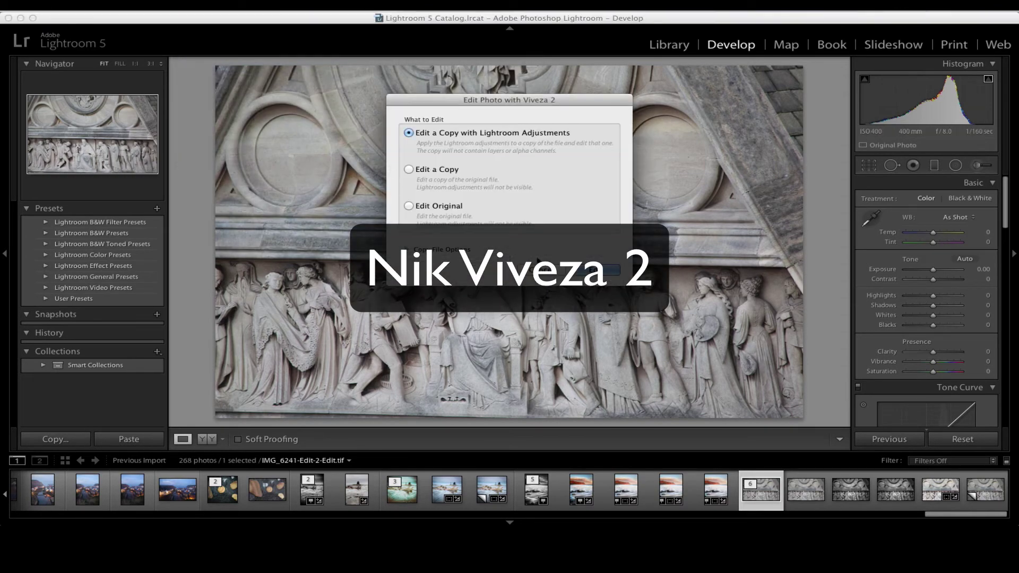
click(606, 270)
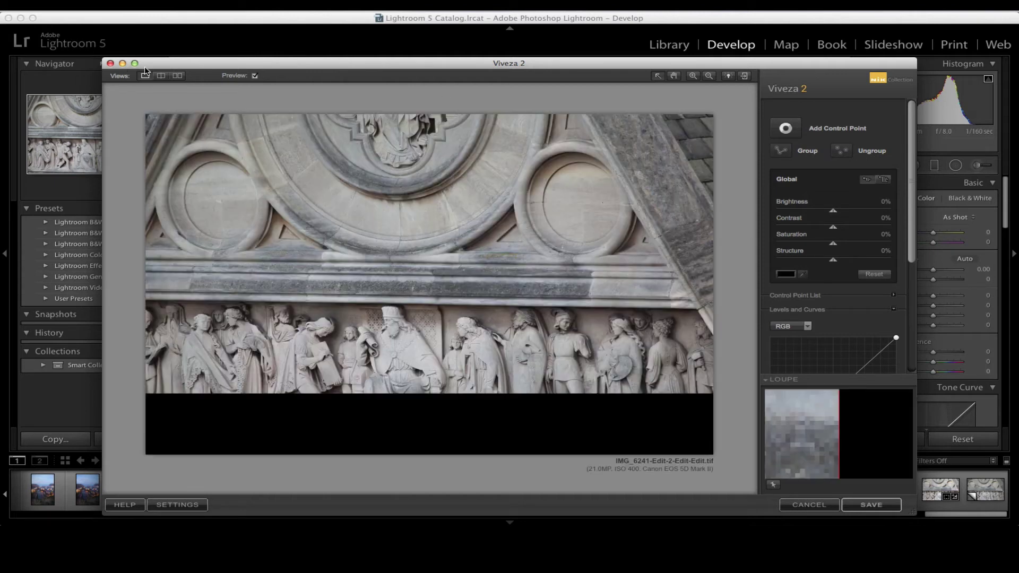
click(135, 63)
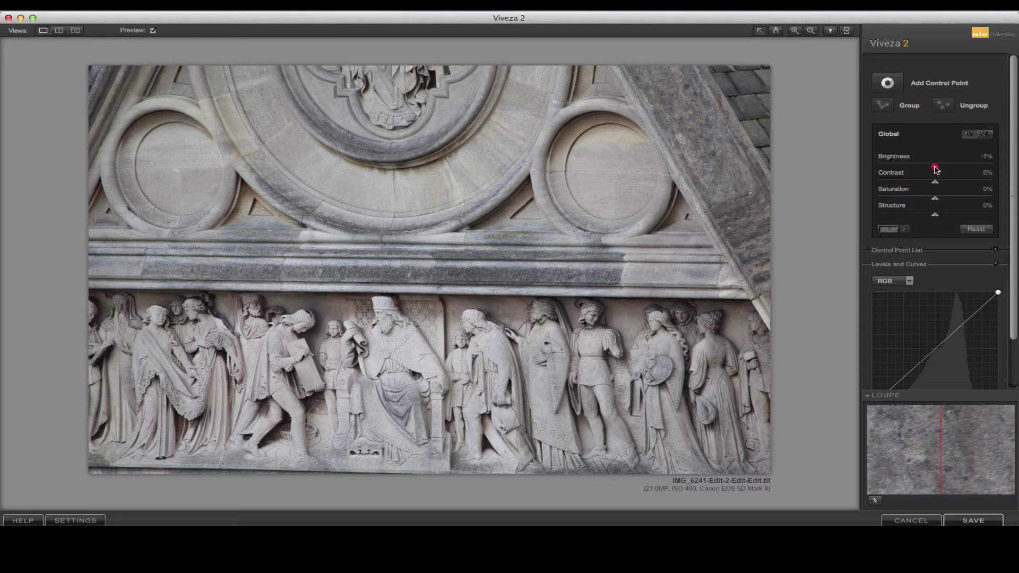
Step: Set the global Brightness to 8%, Contrast to 23%, Saturation to 4% and Structure to 9%, and save the Viveza edit
drag(935, 169, 940, 169)
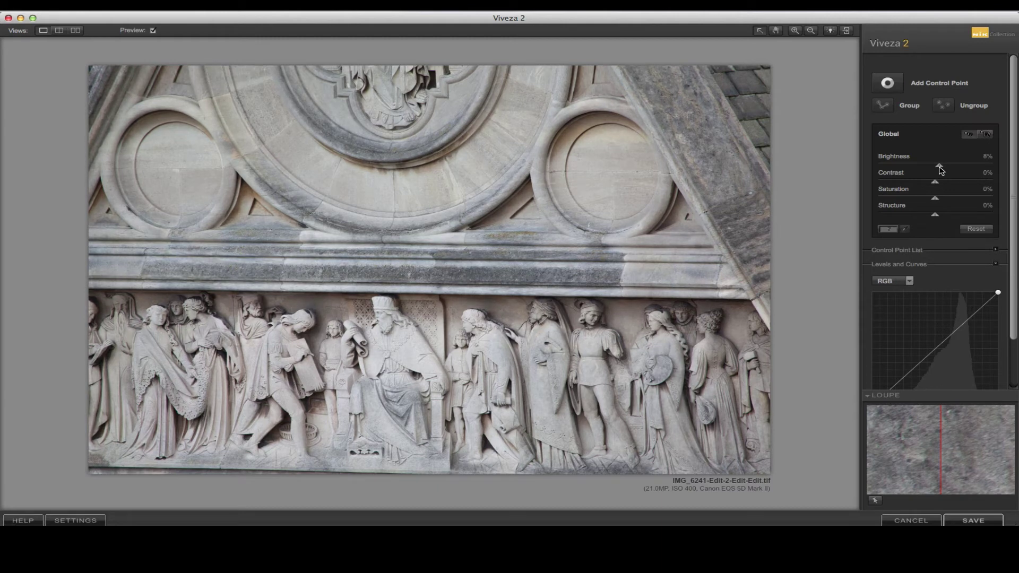
drag(935, 183, 950, 189)
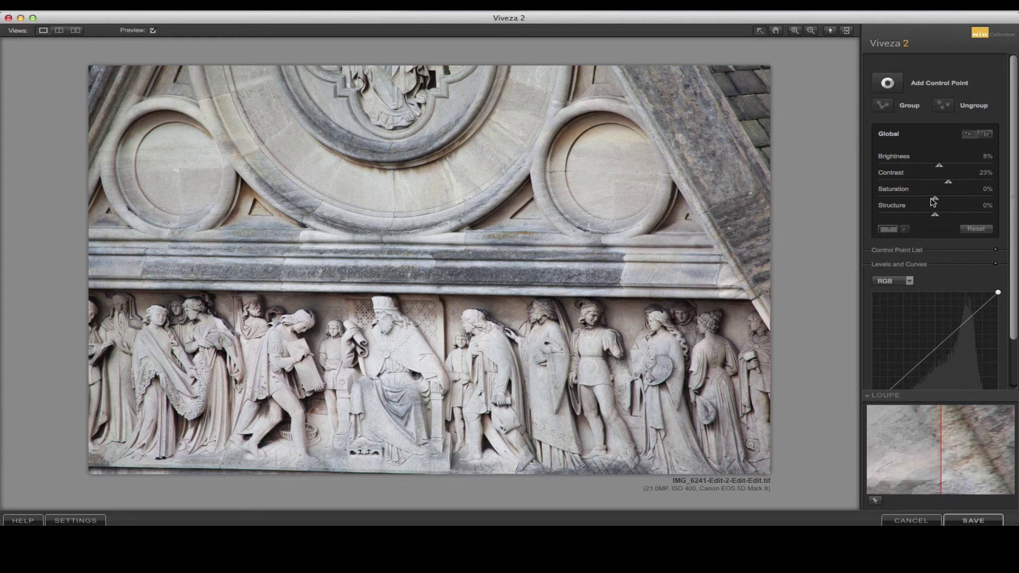
mouse_move(936, 202)
mouse_down()
mouse_move(952, 204)
mouse_move(873, 203)
mouse_move(989, 210)
mouse_move(939, 207)
mouse_up()
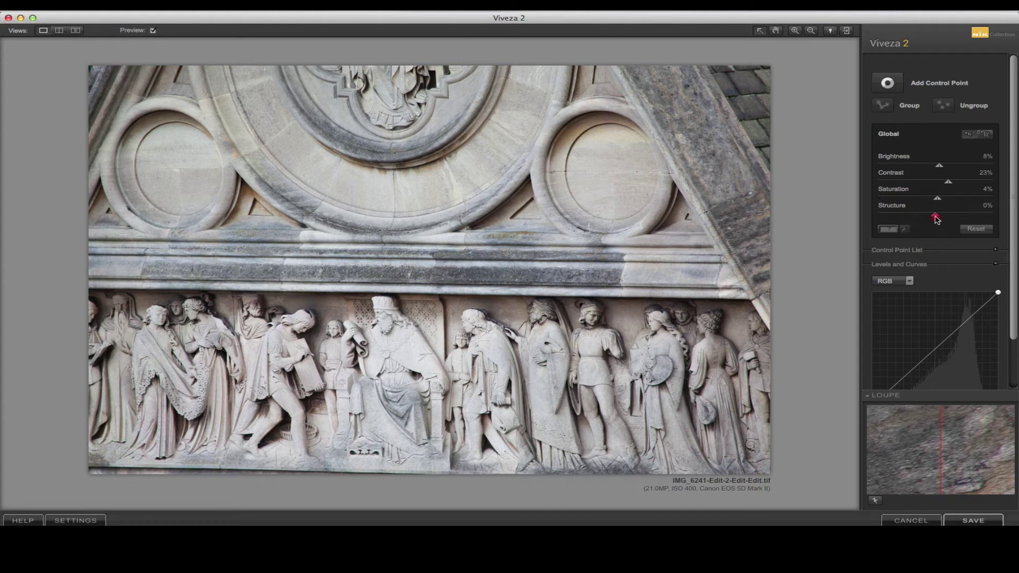
mouse_move(938, 219)
mouse_down()
mouse_move(983, 223)
mouse_move(938, 220)
mouse_up()
mouse_move(943, 221)
mouse_down()
mouse_move(968, 219)
mouse_move(941, 220)
mouse_up()
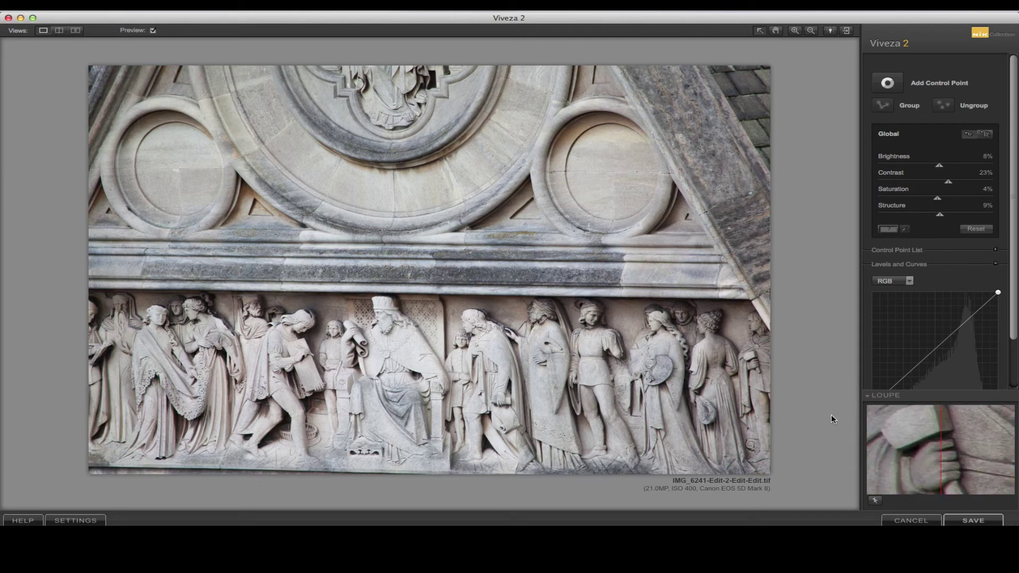
click(993, 520)
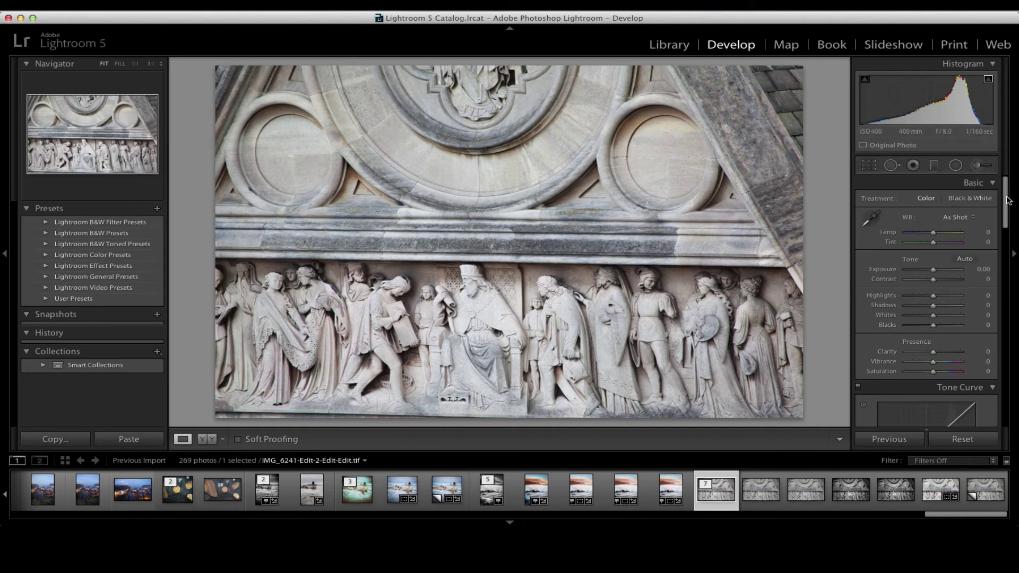
Step: Enable lens profile corrections and chromatic aberration removal for the relief photo
drag(1008, 203, 1006, 362)
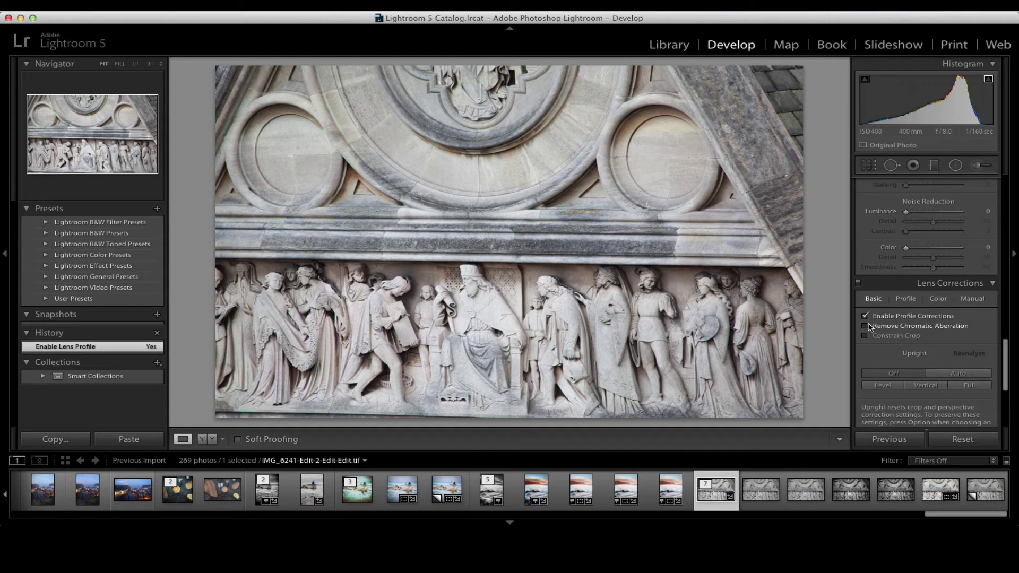
click(866, 326)
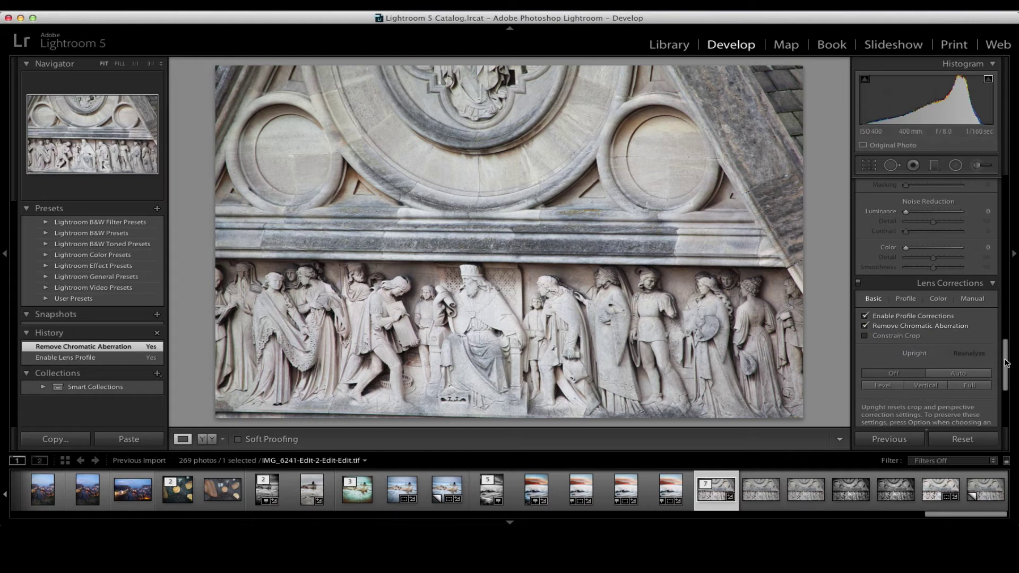
Step: Straighten the photo along the horizontal cornice above the carved figures, and apply the crop
drag(1007, 364, 1004, 175)
click(871, 167)
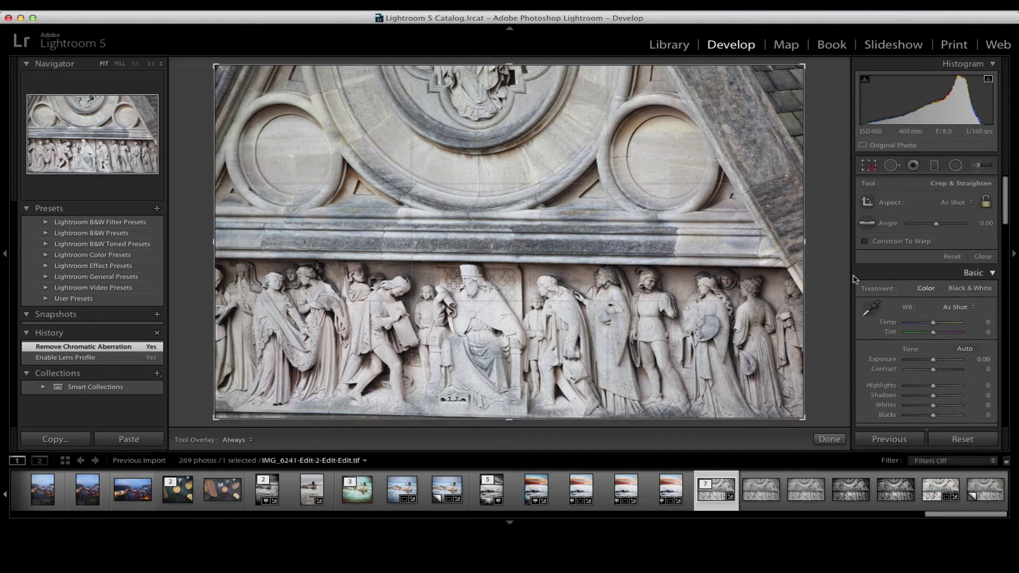
click(867, 223)
drag(212, 247, 779, 258)
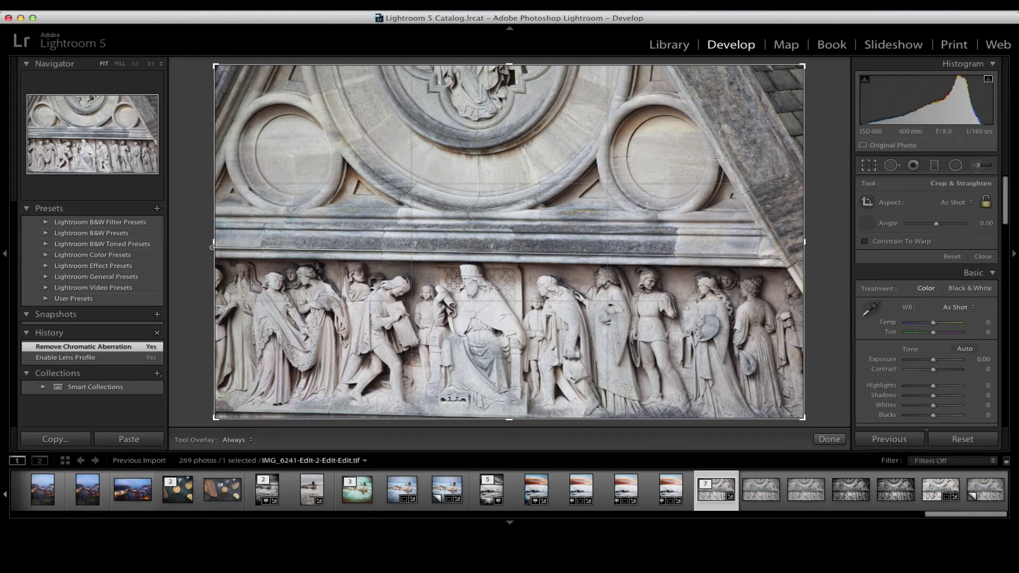
drag(782, 259, 782, 259)
key(r)
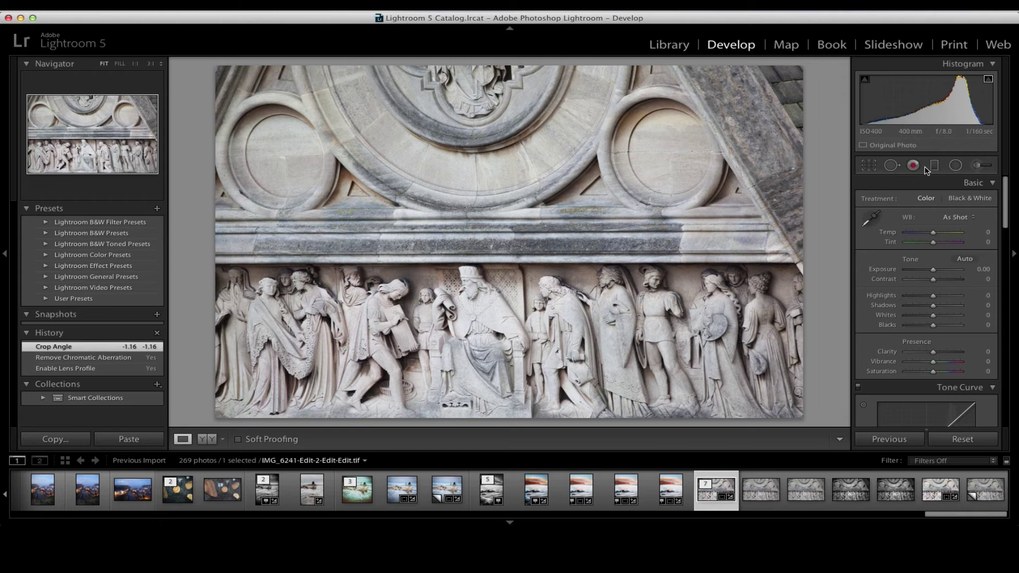
Step: Add a large radial filter to the relief and centre its ellipse on the middle of the photo
click(955, 166)
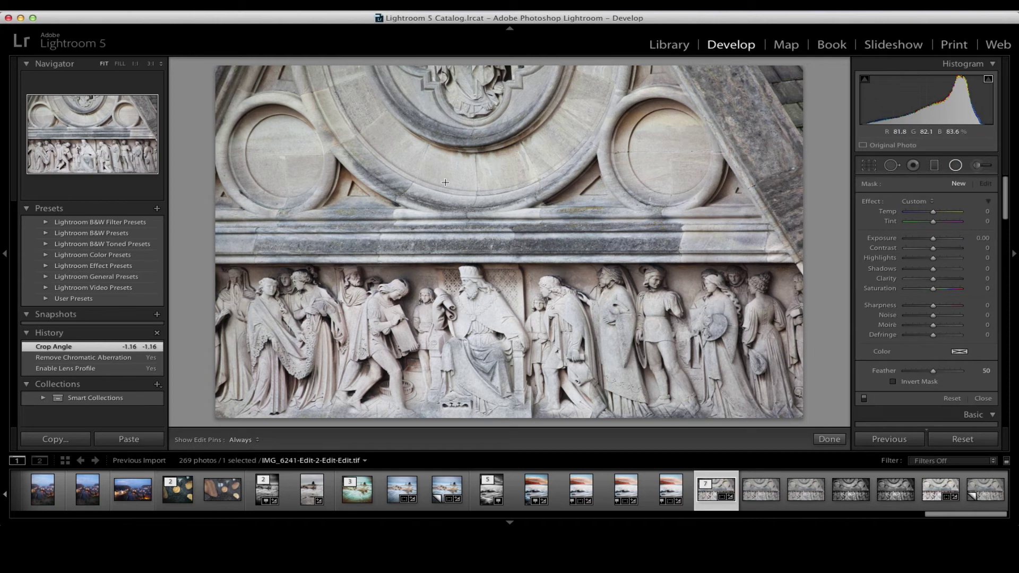
drag(341, 132, 620, 307)
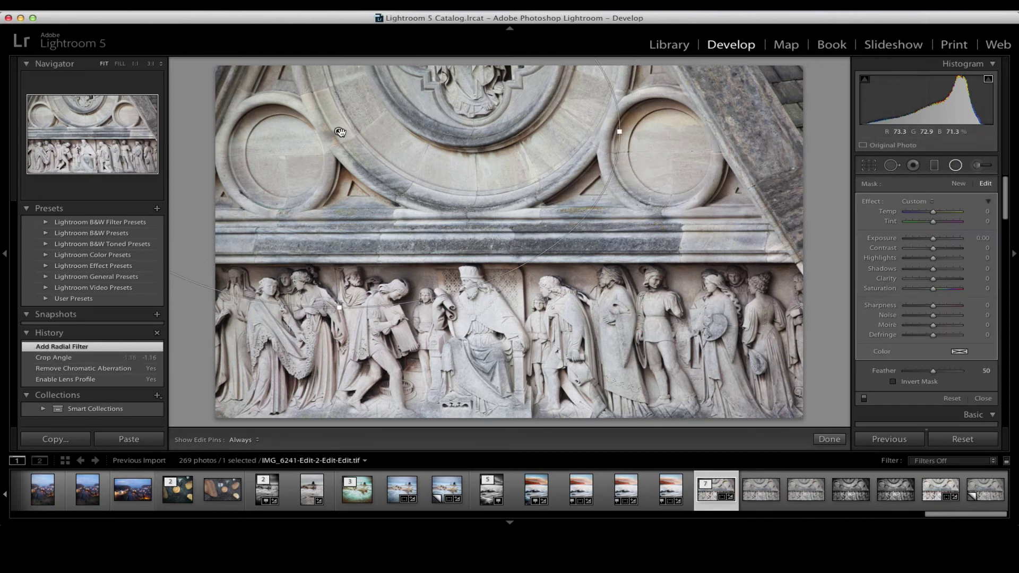
drag(339, 132, 508, 241)
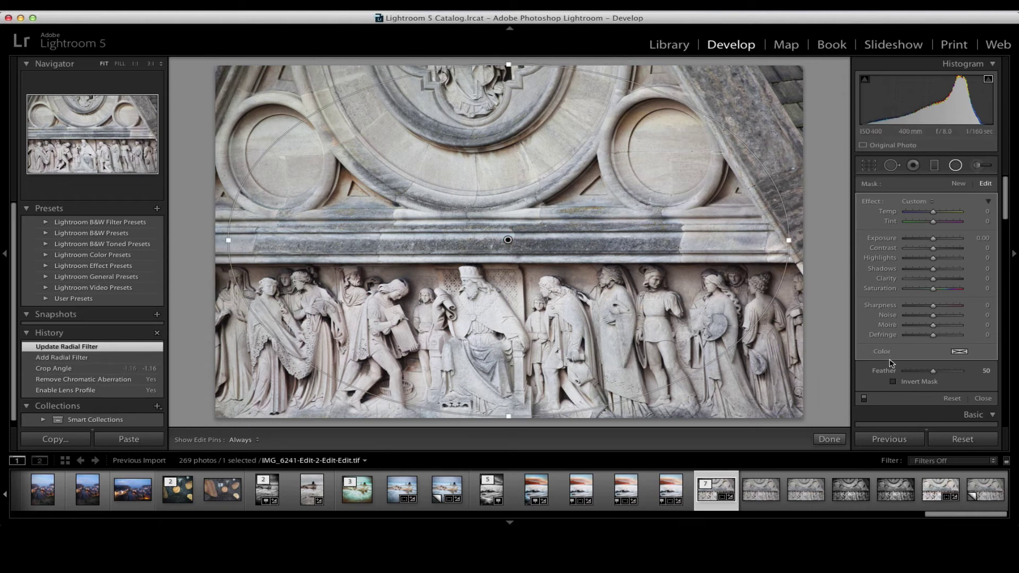
Step: Try inverting the radial filter's mask with a lowered exposure, and restore both settings
click(894, 382)
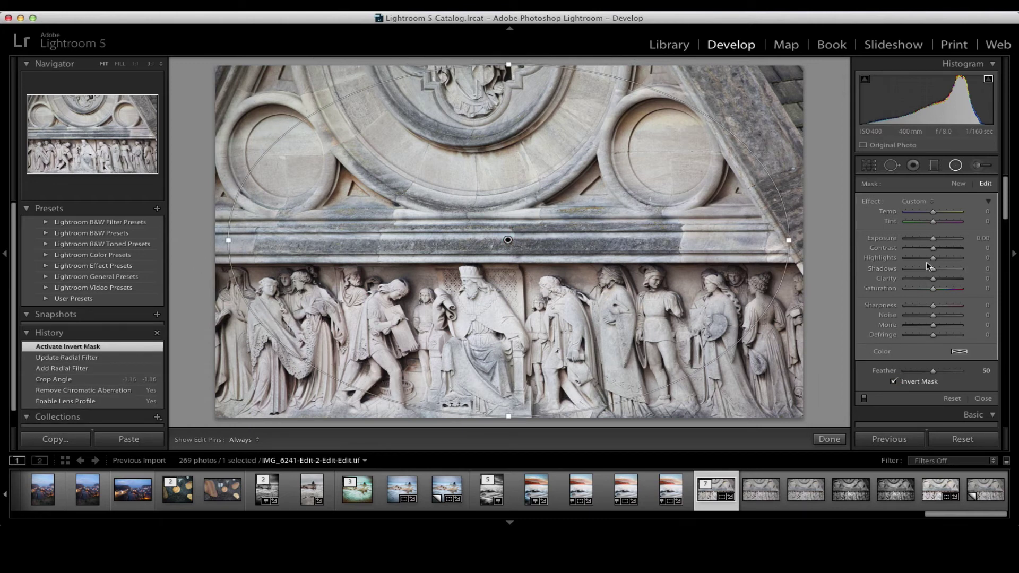
click(935, 240)
drag(935, 242, 929, 239)
double_click(930, 239)
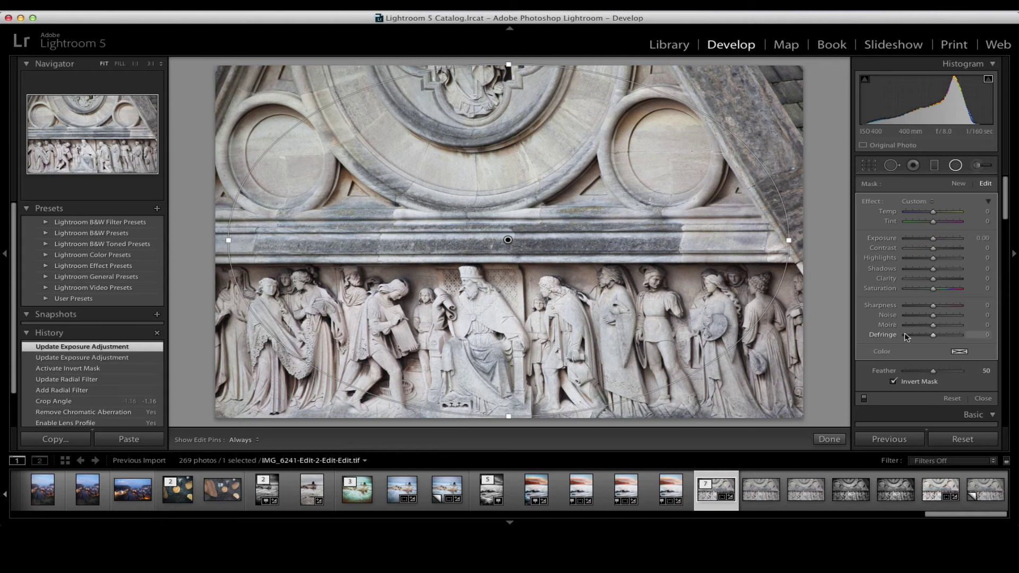
click(894, 382)
Step: Set the radial filter to Exposure -0.46, Contrast 26 and Shadows -43, shrink its ellipse over the row of carved figures, and finish the filter
drag(937, 242, 922, 274)
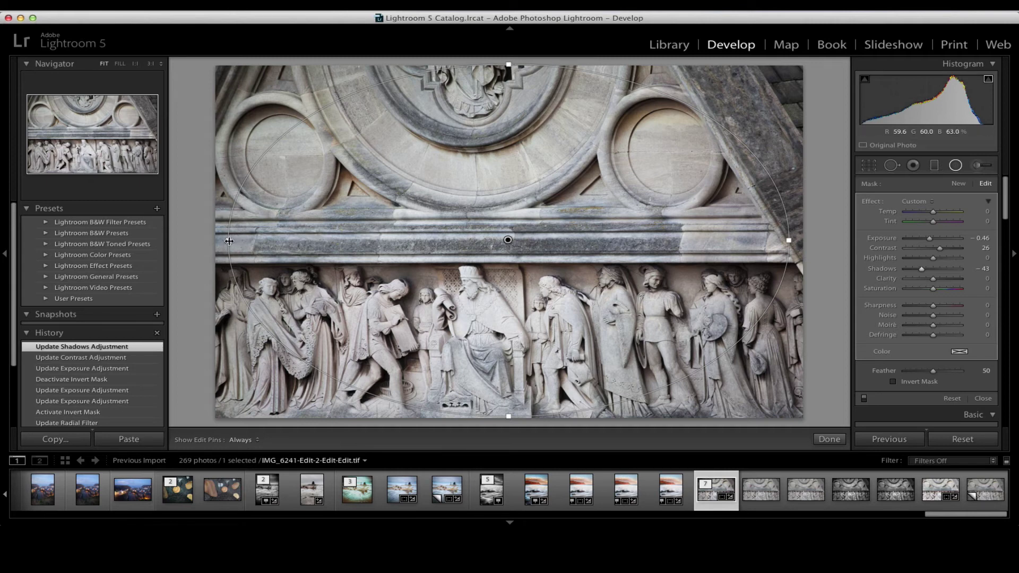
drag(229, 241, 253, 245)
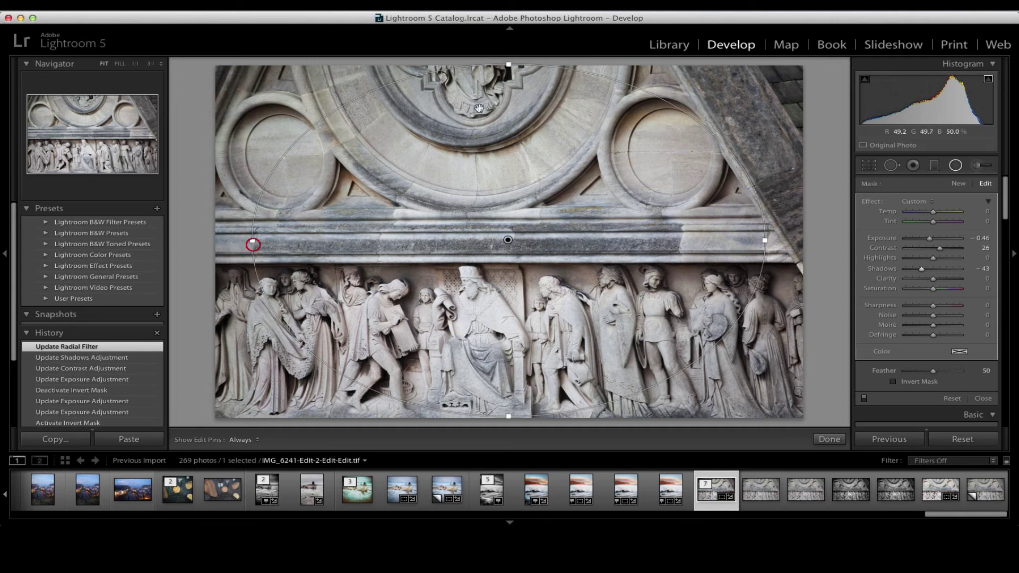
drag(508, 65, 508, 94)
drag(509, 240, 504, 309)
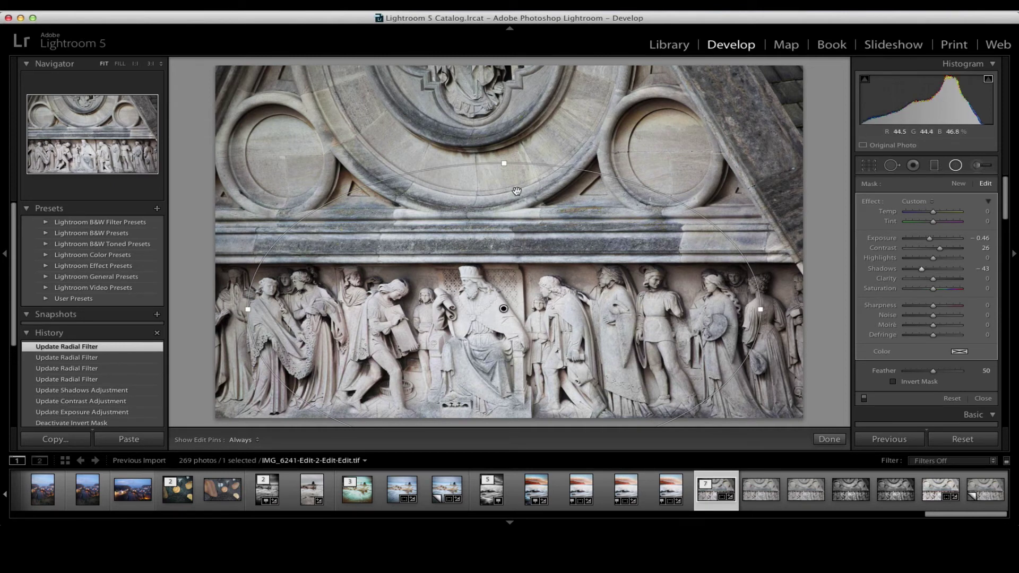
click(830, 440)
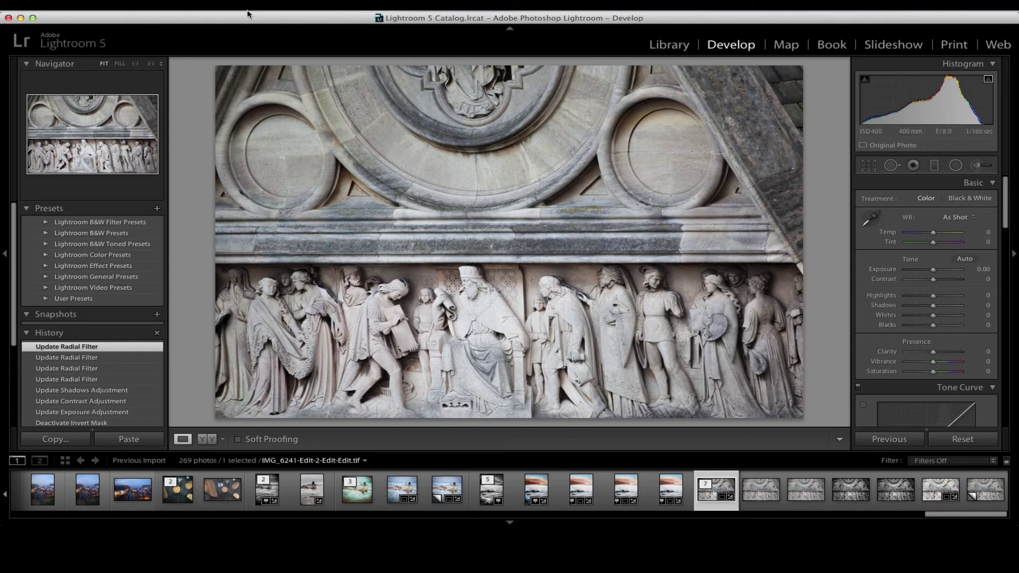
Step: Open the photo in Sharpener Pro 3: (2) Output Sharpener as a copy with Lightroom adjustments, and enlarge the plug-in window
click(198, 7)
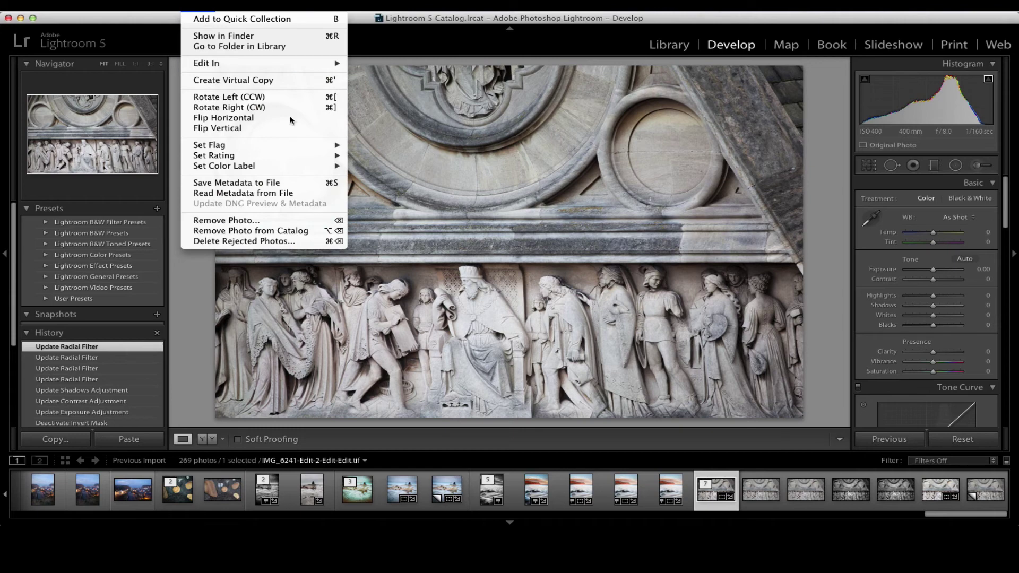
mouse_move(292, 69)
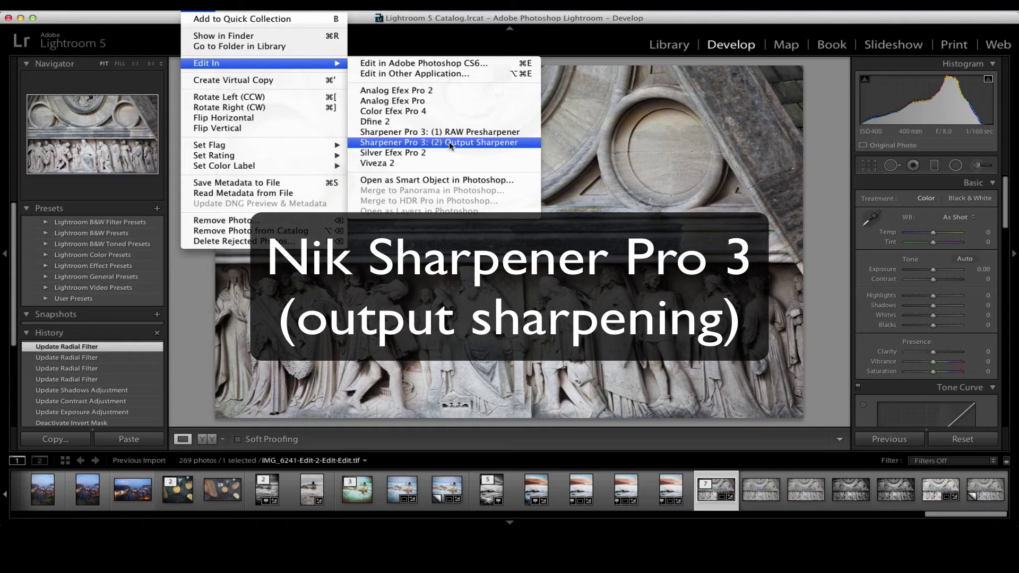
click(450, 142)
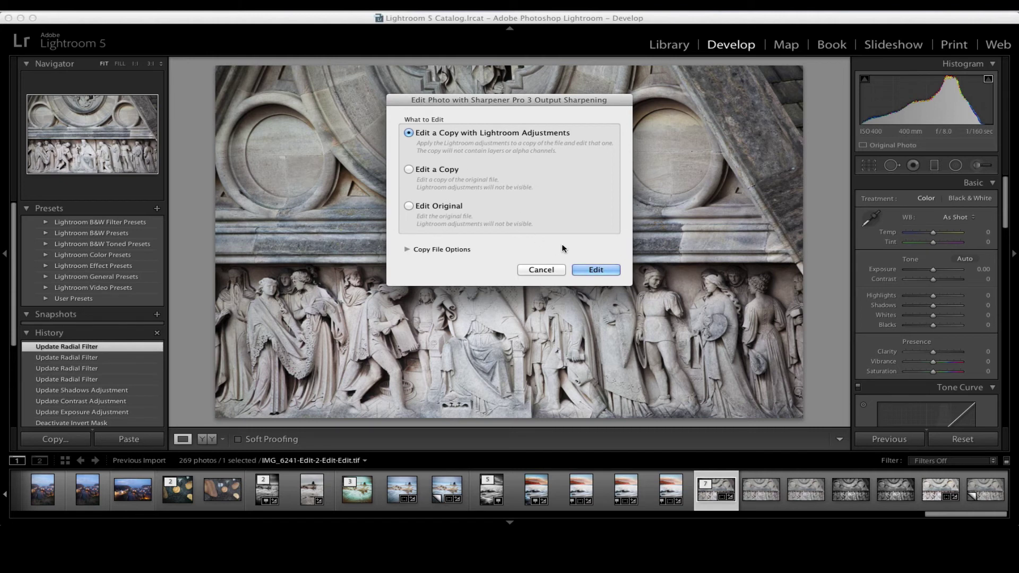
click(596, 271)
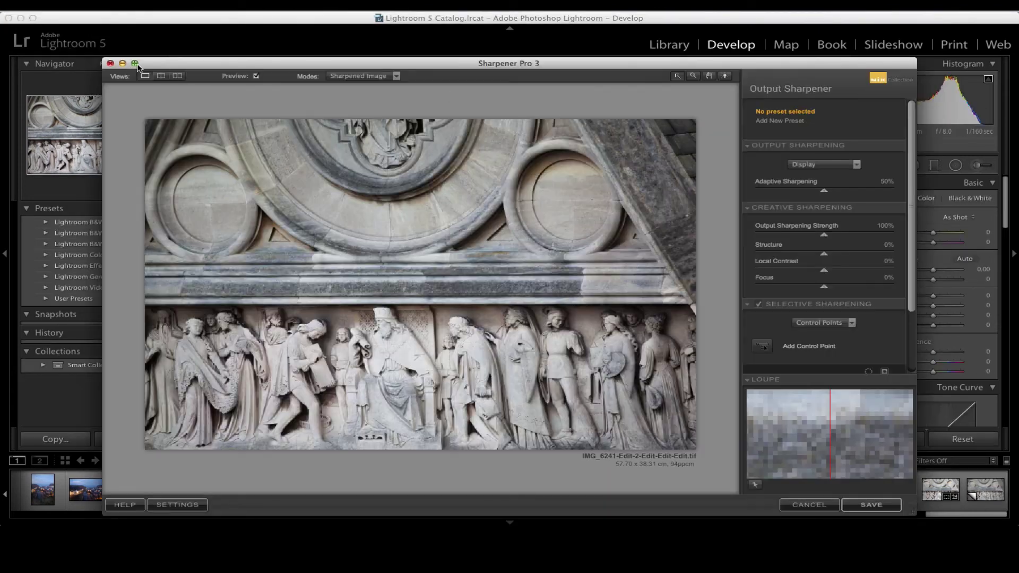
click(136, 64)
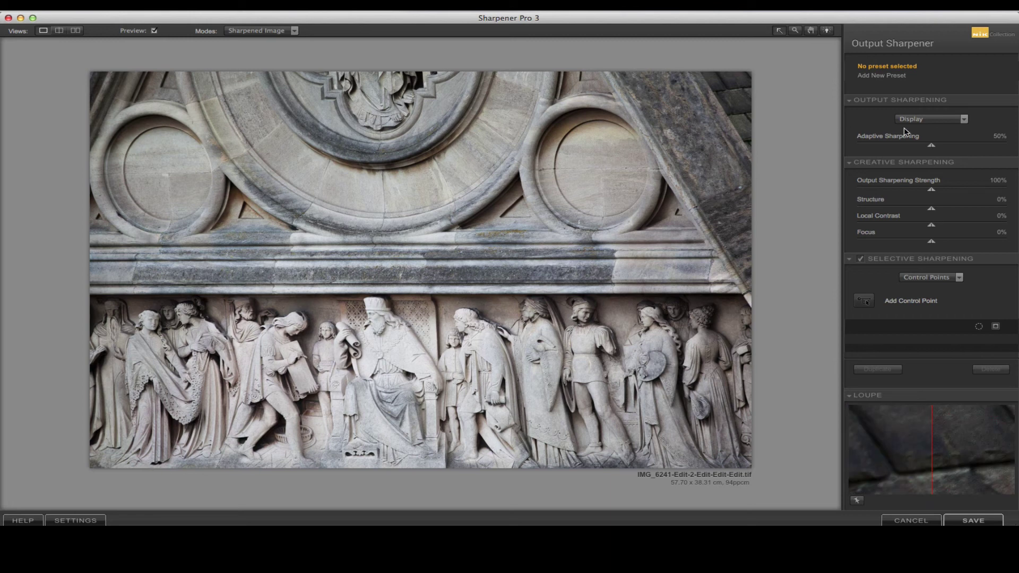
click(964, 119)
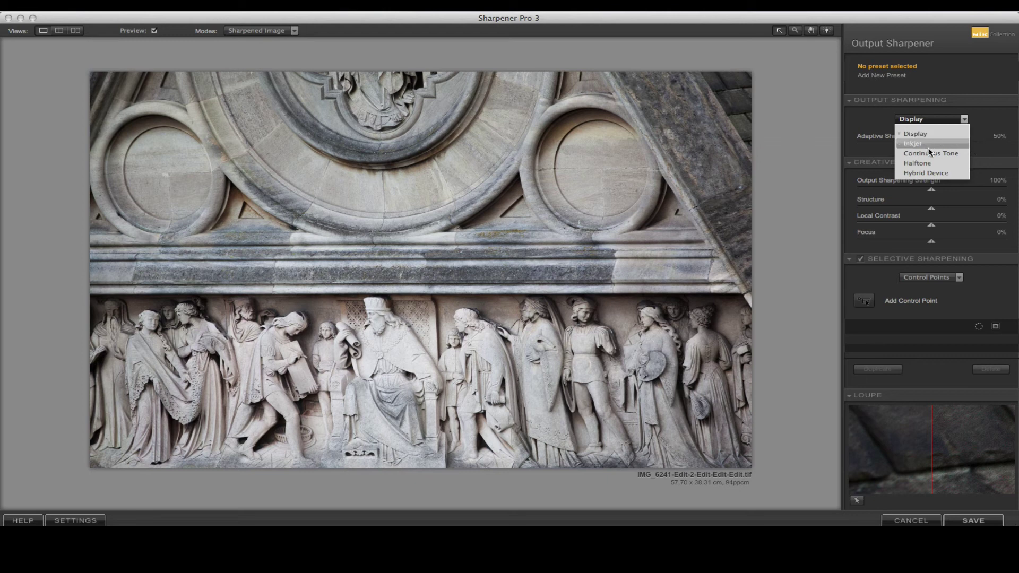
click(990, 125)
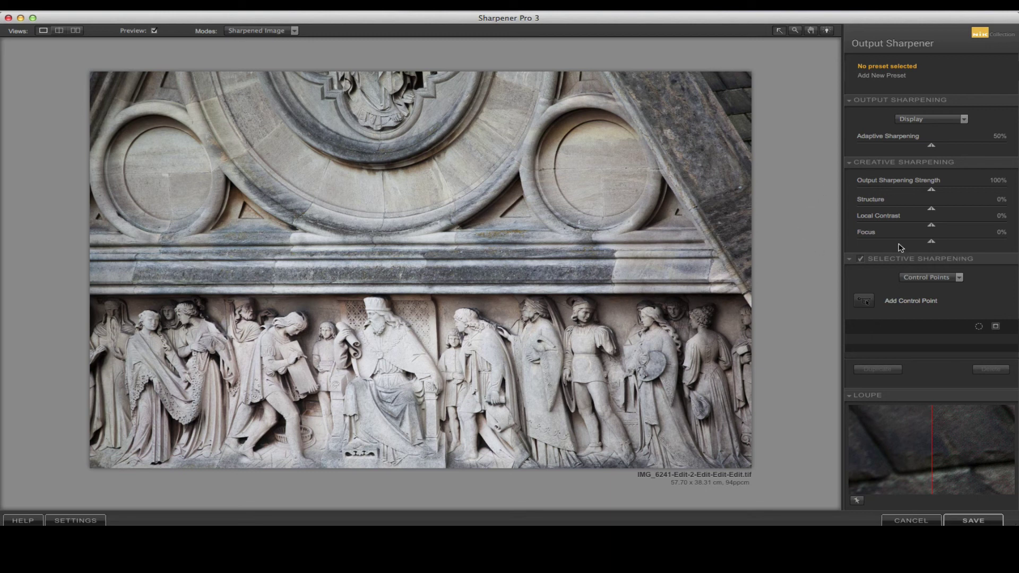
click(868, 306)
click(868, 297)
Step: Set output sharpening to Inkjet, try a viewing distance of 3 m +, and return the distance to Auto
click(964, 120)
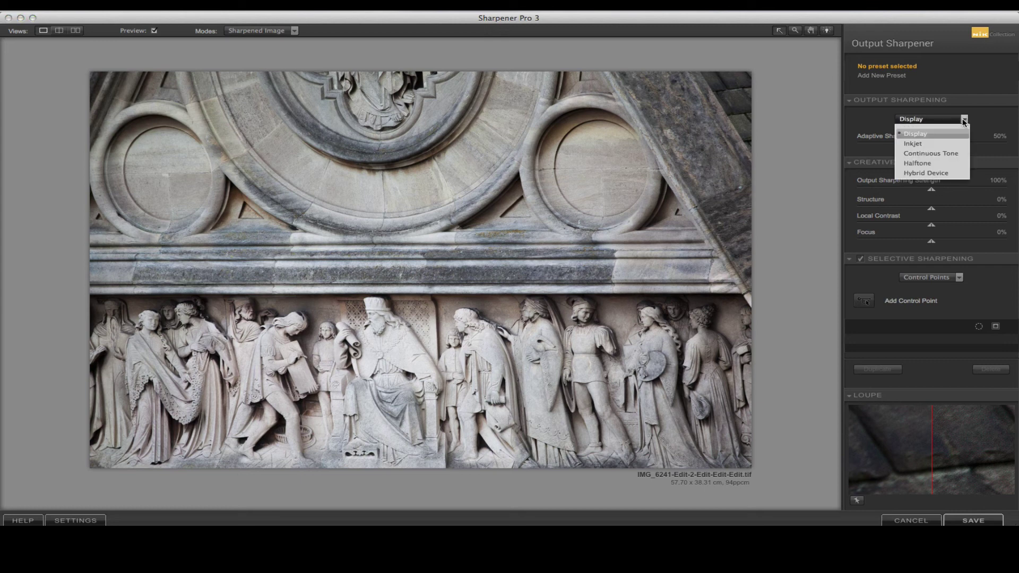
click(929, 144)
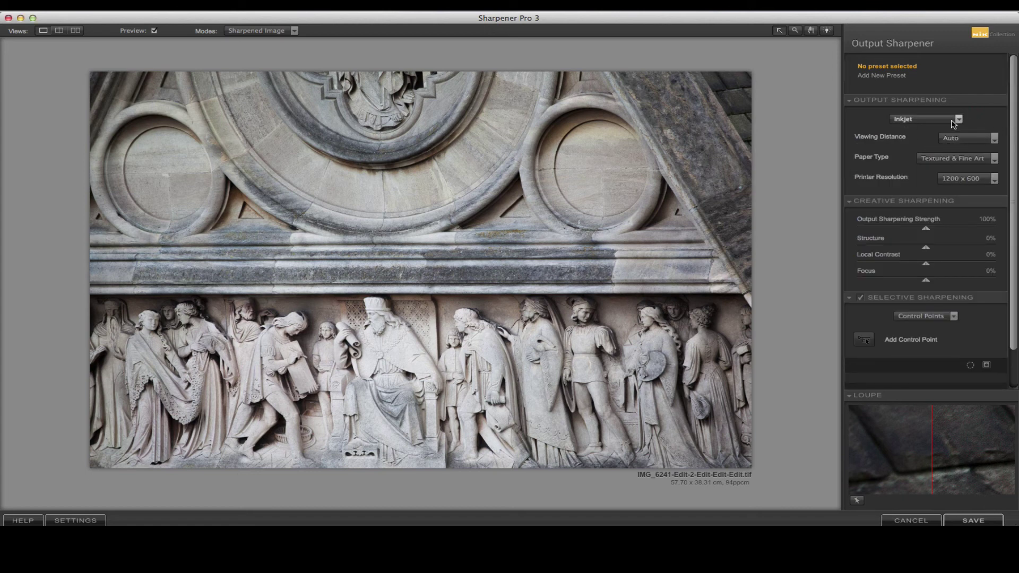
click(994, 139)
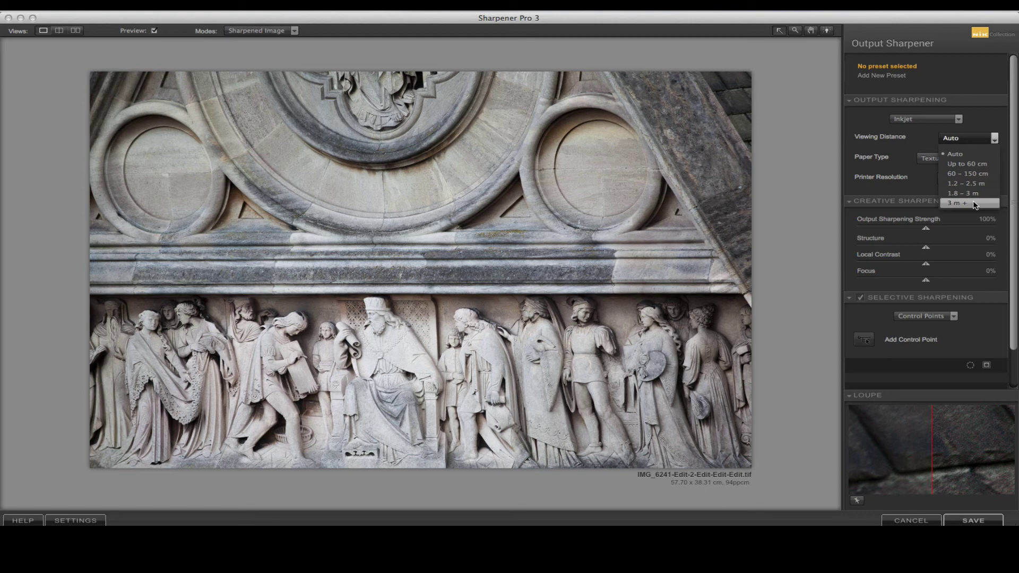
click(975, 204)
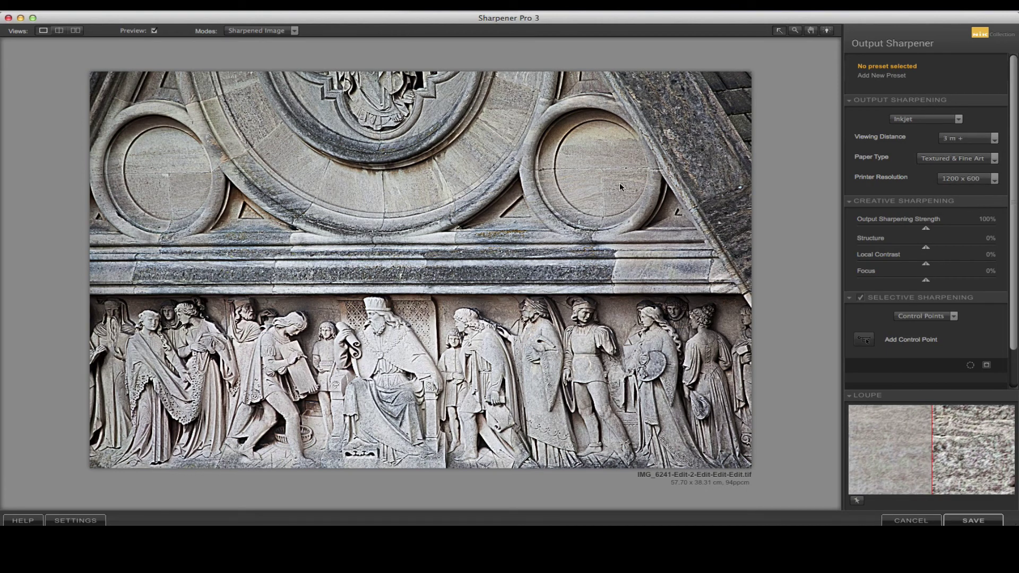
click(995, 139)
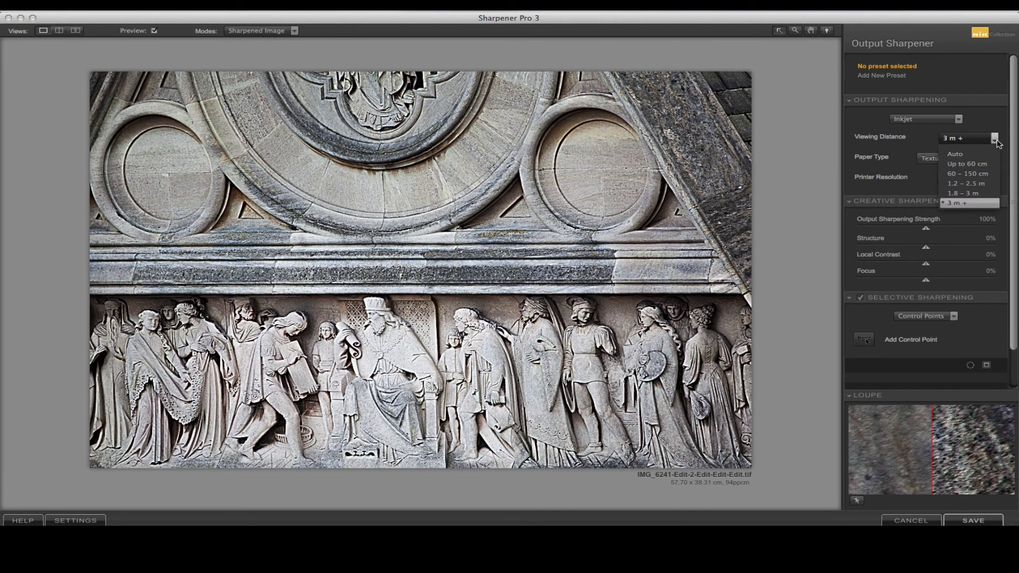
click(956, 154)
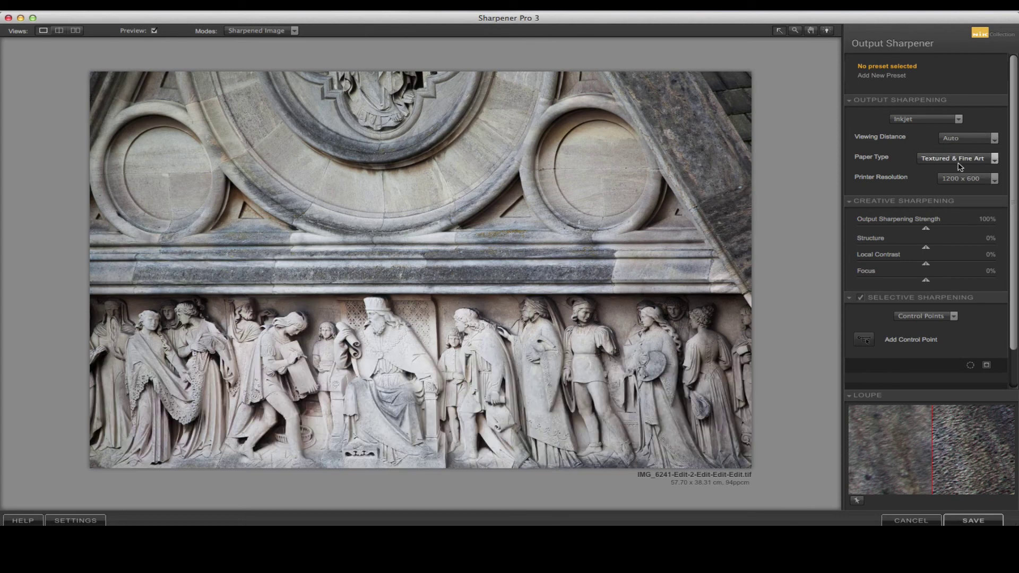
Step: Review the paper types without changing them, and set the printer resolution to 5760 x 1440
click(994, 159)
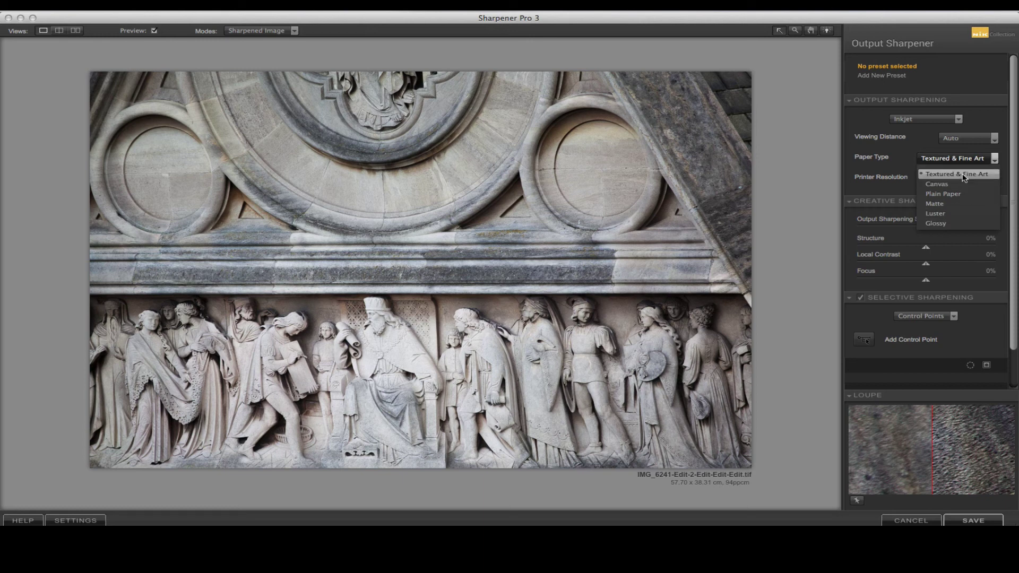
click(920, 146)
click(986, 180)
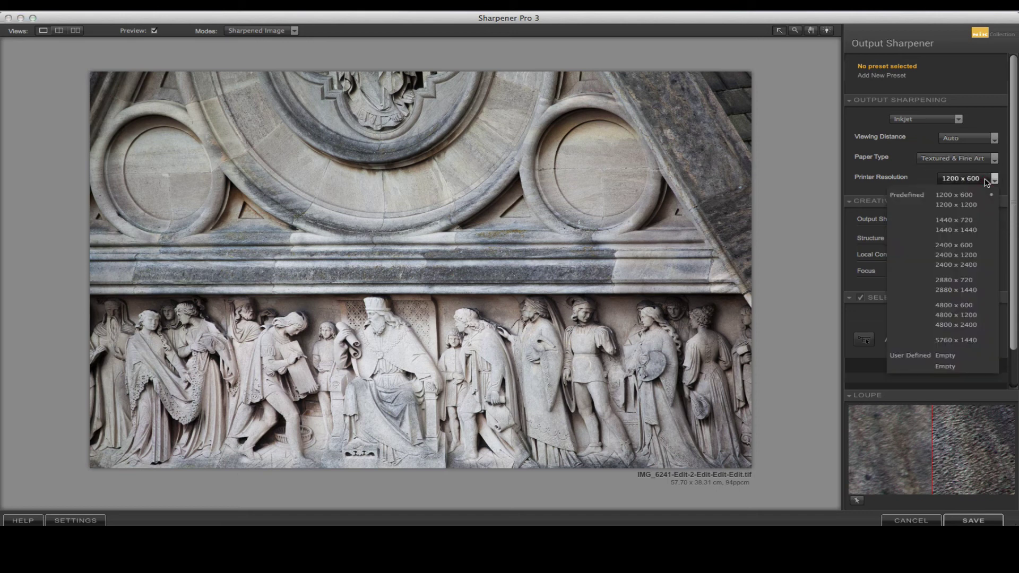
click(953, 340)
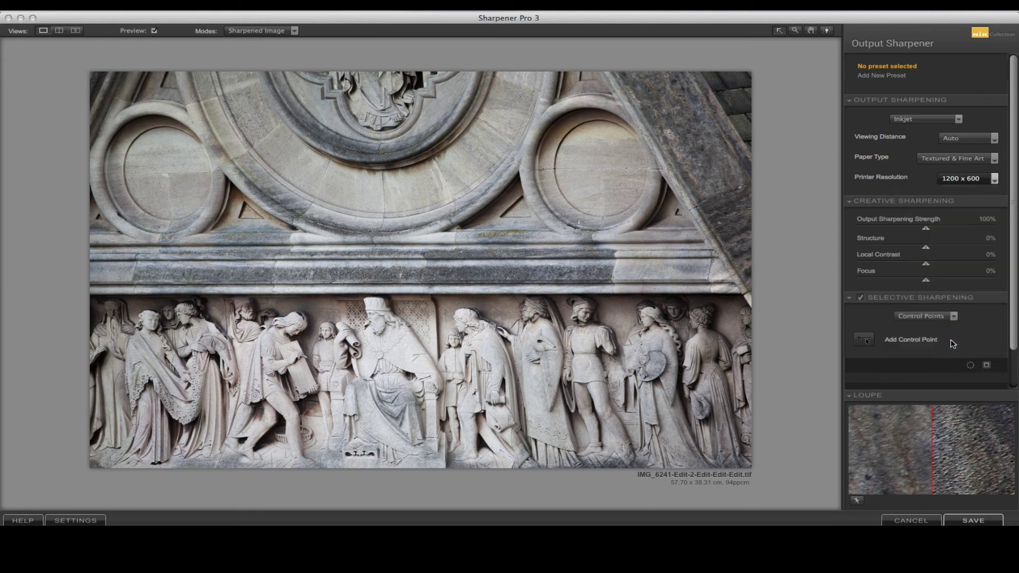
Step: Try viewing distances of 3 m + and 1.2 – 2.5 m, and restore the Auto distance
click(993, 139)
click(981, 203)
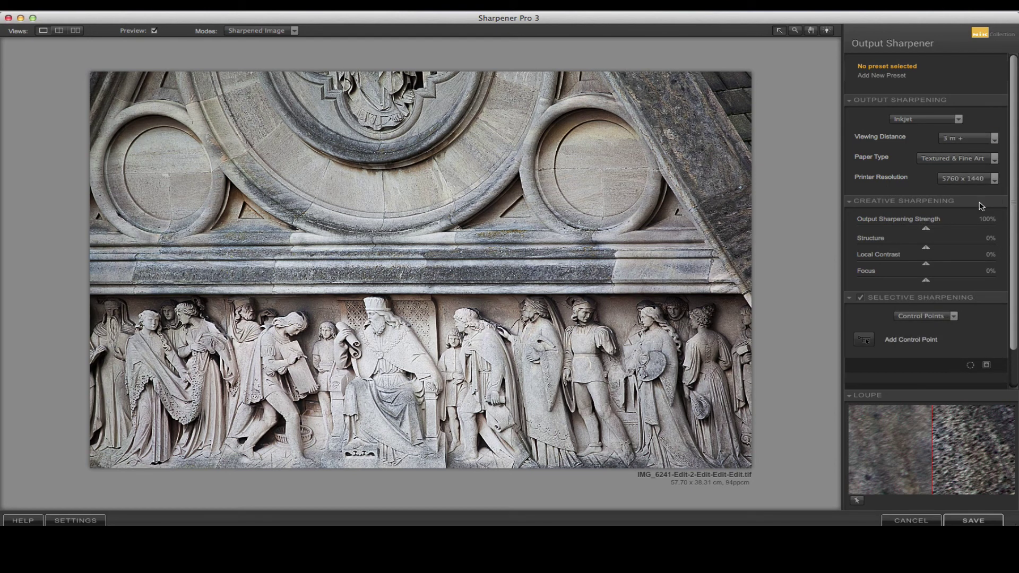
click(994, 139)
click(983, 186)
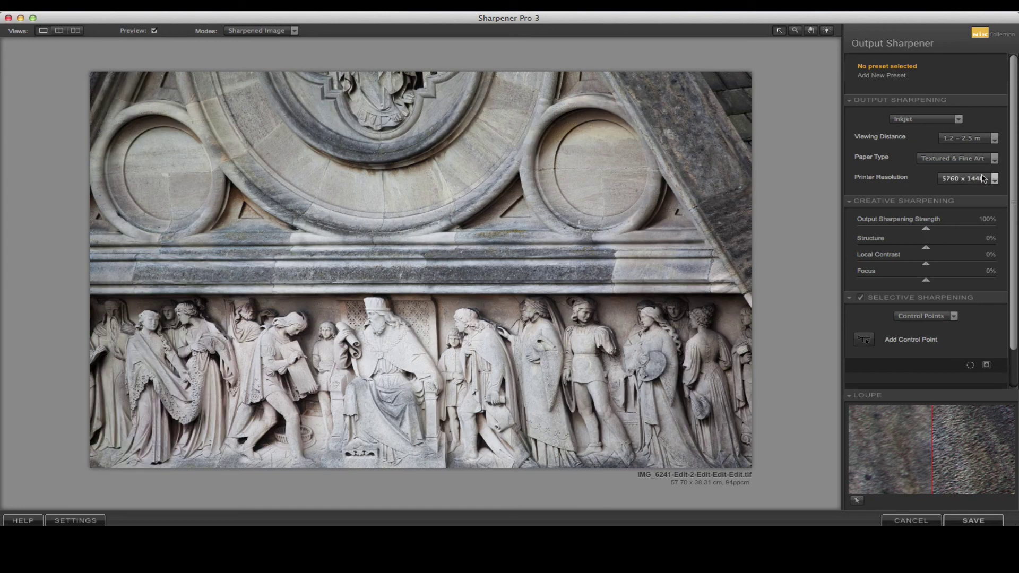
click(985, 140)
click(971, 154)
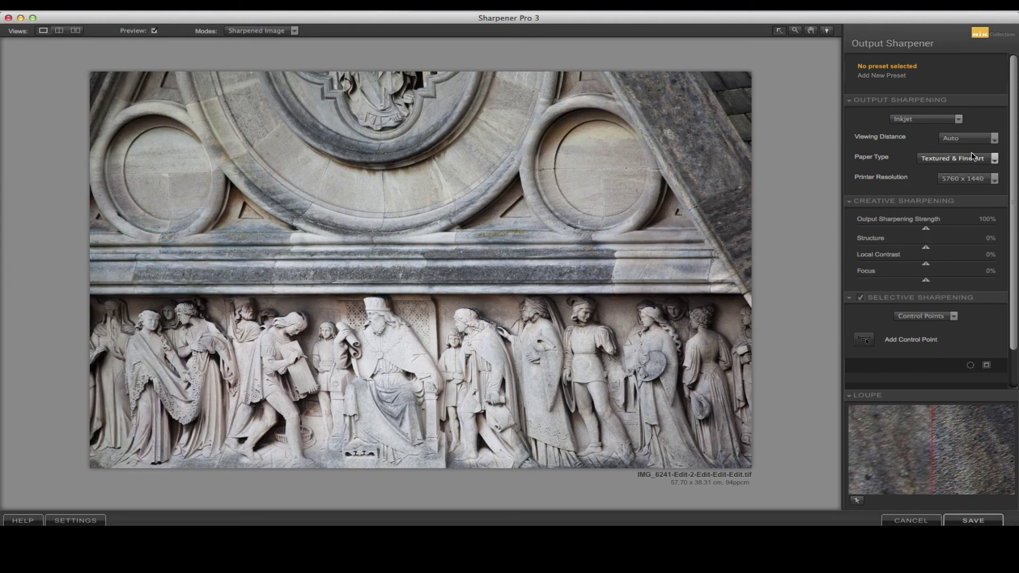
Step: Set the paper type to Matte and the viewing distance to 3 m +
click(974, 158)
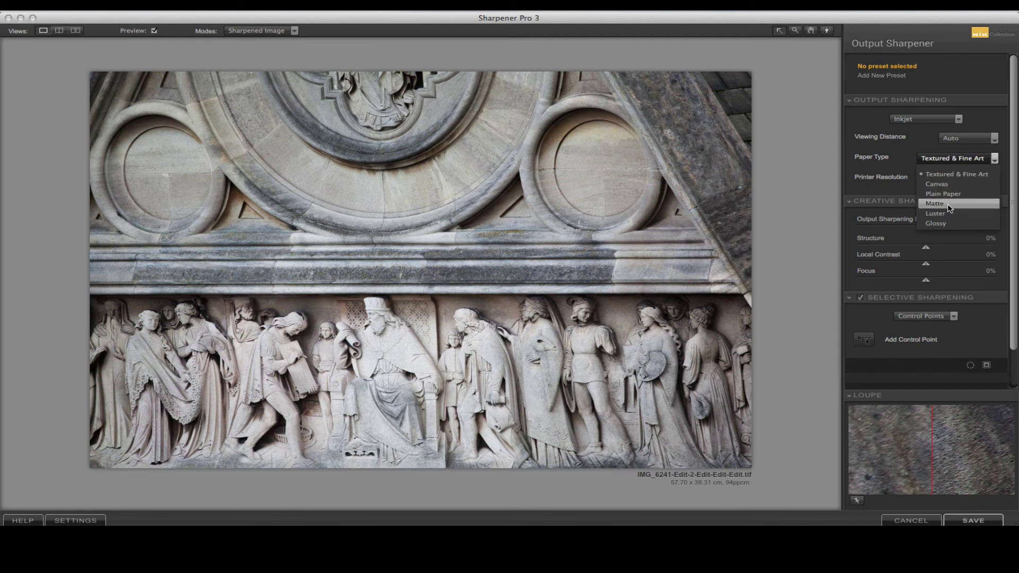
click(950, 204)
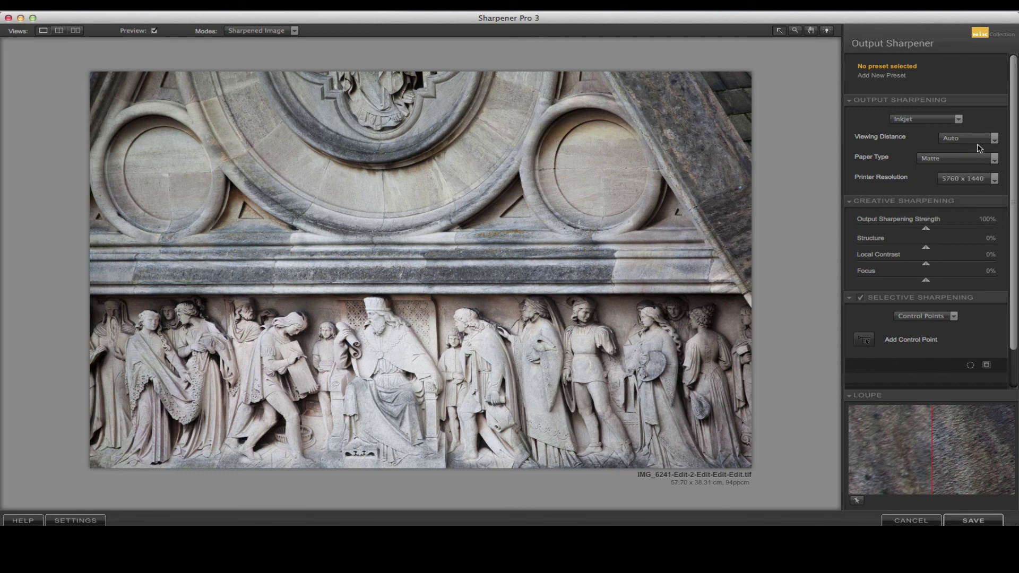
click(980, 139)
click(967, 205)
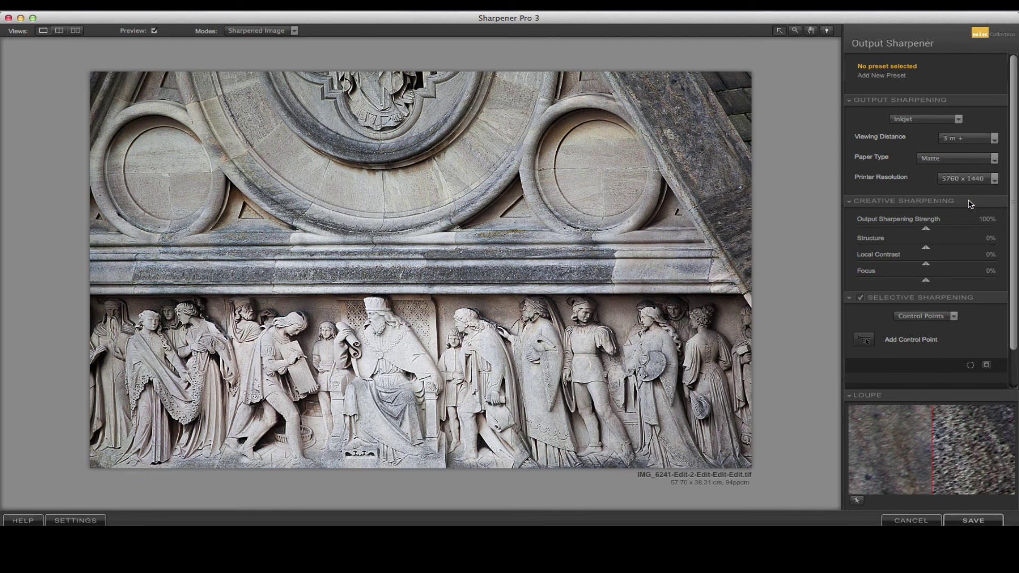
Step: Return the viewing distance to Auto, and cancel the Output Sharpener without saving to go back to Lightroom
click(983, 138)
click(974, 154)
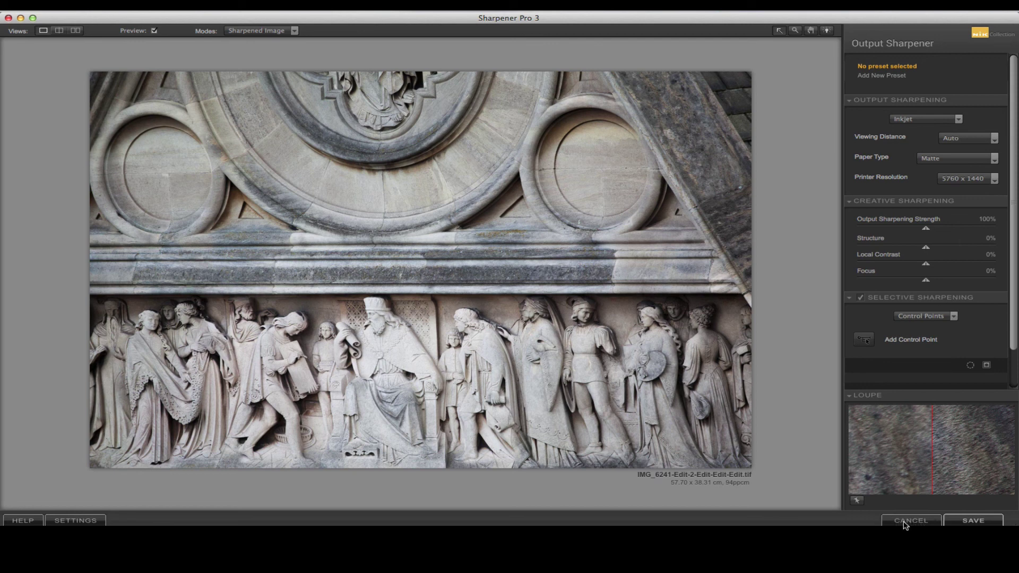
click(905, 525)
click(908, 521)
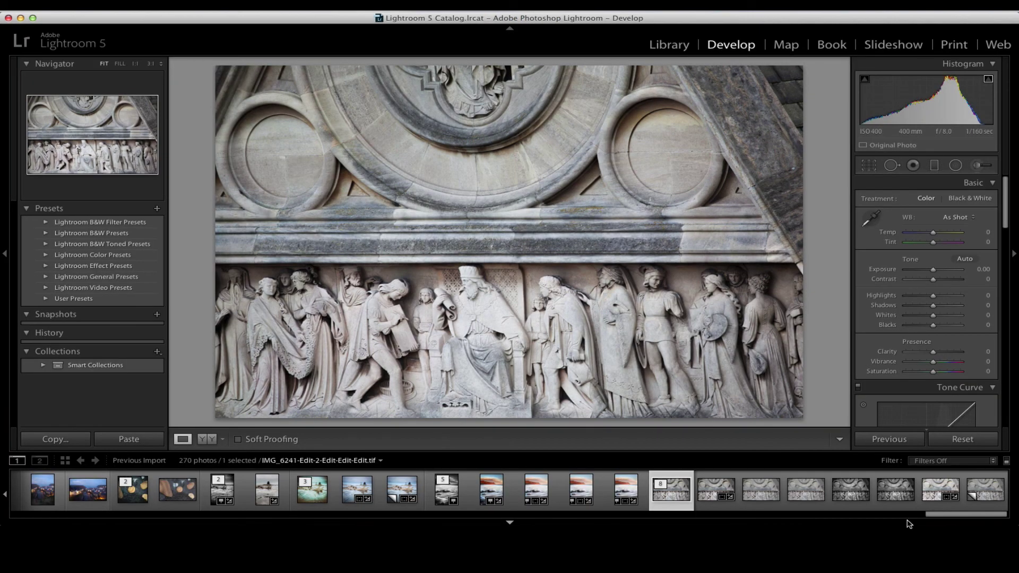